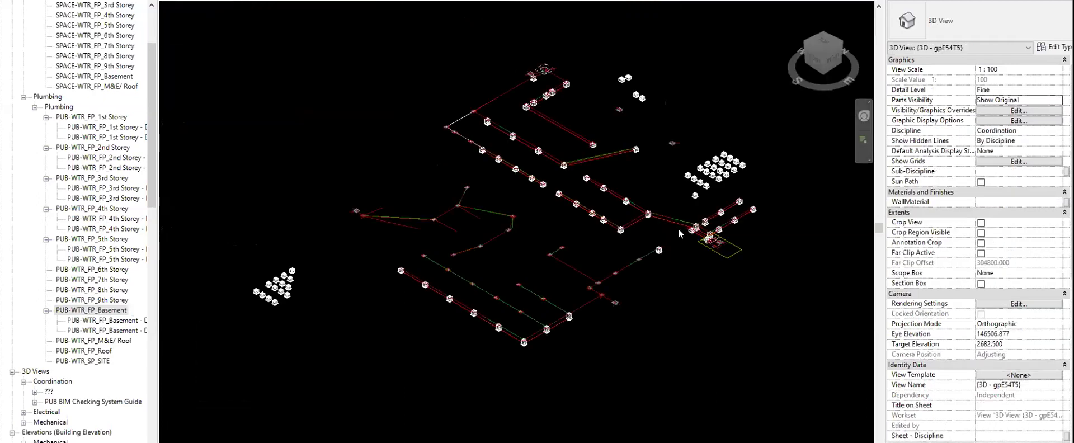
- Examine the basement drainage network in 3D, focusing on the outer rows of waste sumps and their connecting pipes
{"action": "scroll", "coordinate": [598, 201], "scroll_direction": "down", "scroll_amount": 1}
{"action": "scroll", "coordinate": [653, 290], "scroll_direction": "up", "scroll_amount": 10}
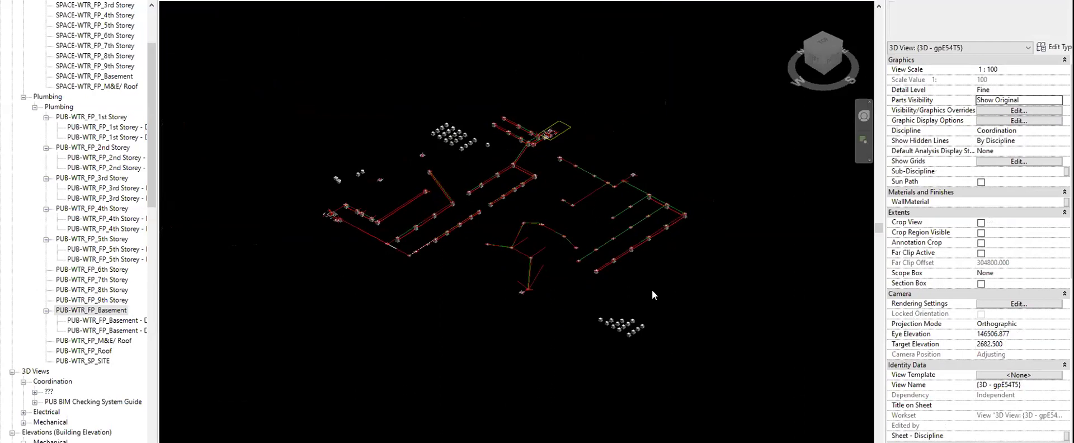
{"action": "scroll", "coordinate": [628, 245], "scroll_direction": "down", "scroll_amount": 1}
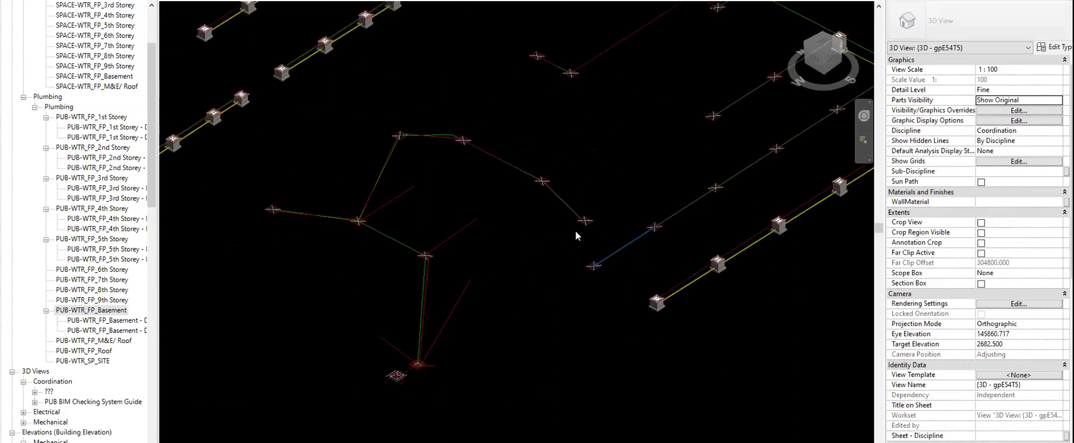
{"action": "middle_click_drag", "start_coordinate": [498, 240], "coordinate": [505, 271], "text": "shift"}
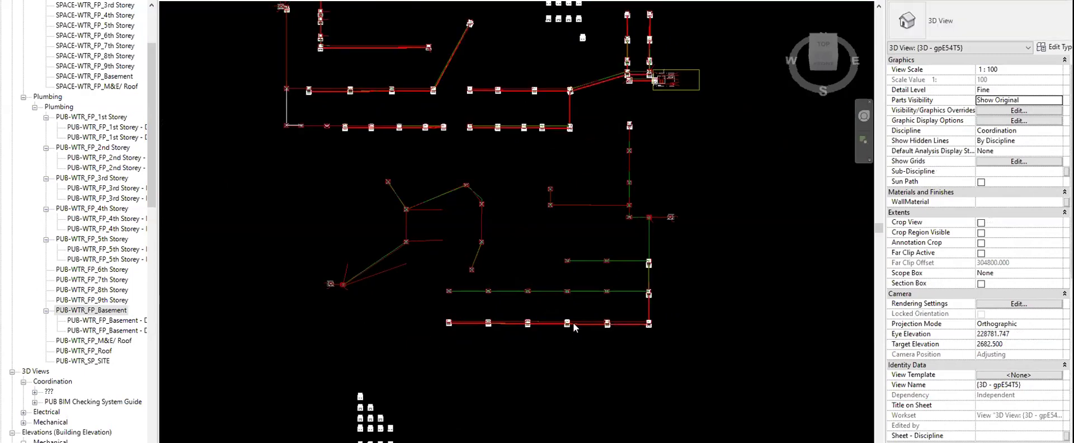
{"action": "scroll", "coordinate": [586, 323], "scroll_direction": "up", "scroll_amount": 5}
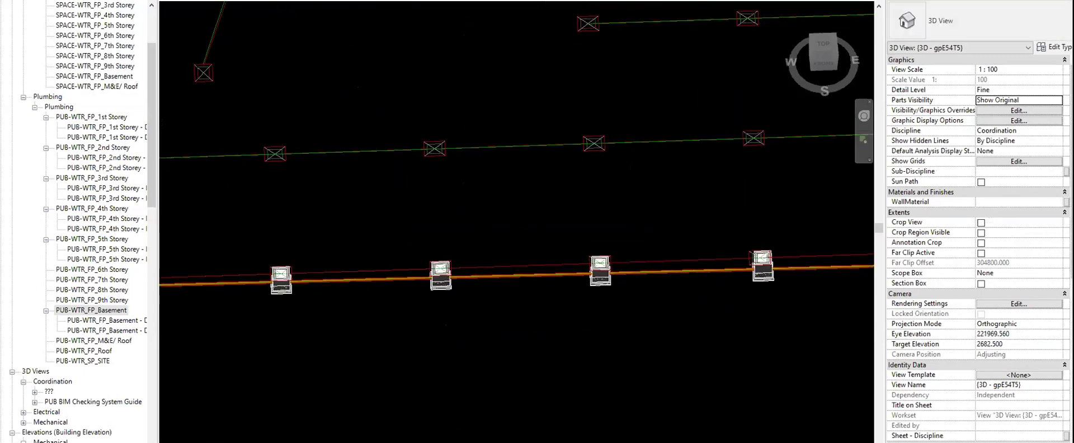
{"action": "scroll", "coordinate": [583, 335], "scroll_direction": "down", "scroll_amount": 3}
{"action": "middle_click_drag", "start_coordinate": [582, 335], "coordinate": [646, 297], "text": "shift"}
{"action": "scroll", "coordinate": [678, 190], "scroll_direction": "up", "scroll_amount": 3}
{"action": "scroll", "coordinate": [552, 260], "scroll_direction": "down", "scroll_amount": 4}
{"action": "scroll", "coordinate": [811, 240], "scroll_direction": "up", "scroll_amount": 3}
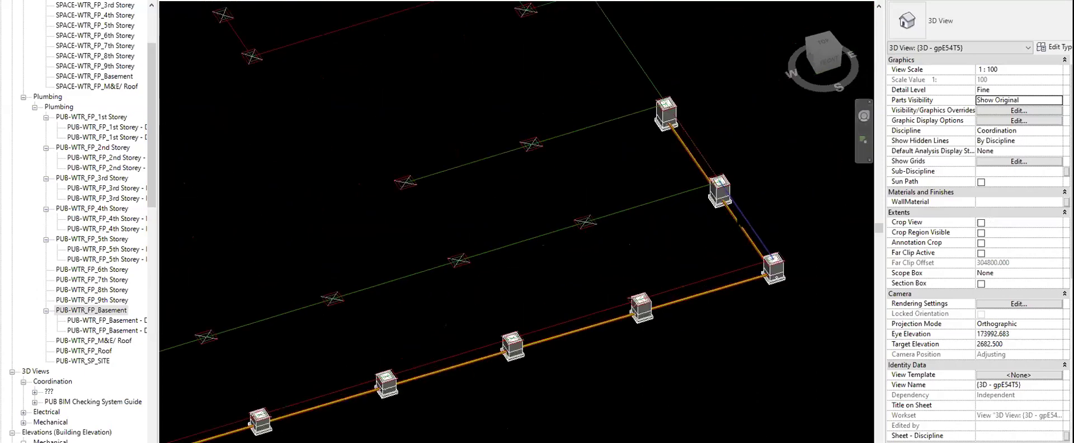
{"action": "scroll", "coordinate": [777, 193], "scroll_direction": "down", "scroll_amount": 3}
{"action": "middle_click_drag", "start_coordinate": [807, 249], "coordinate": [796, 253], "text": "shift"}
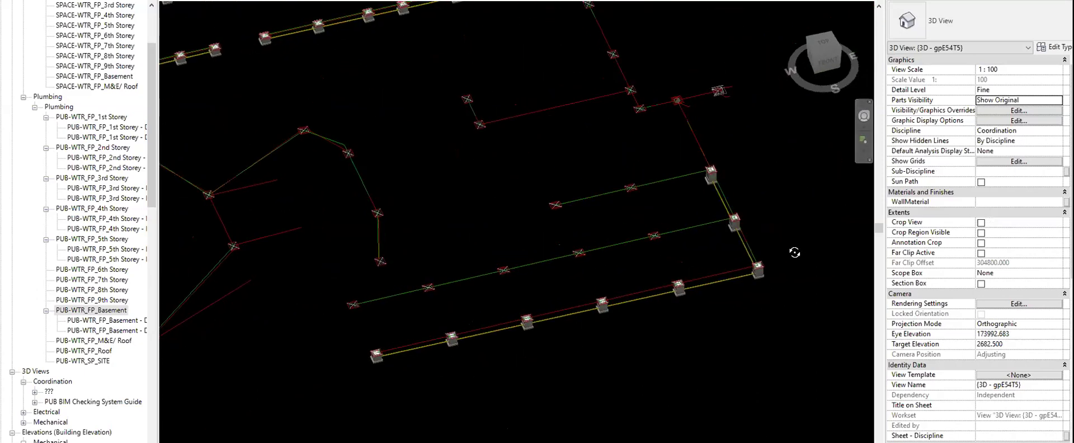
- In the basement floor plan, nudge the row of waste sumps and pipes between grids PD and PI down toward the outer wall
{"action": "key", "text": "ctrl+Tab"}
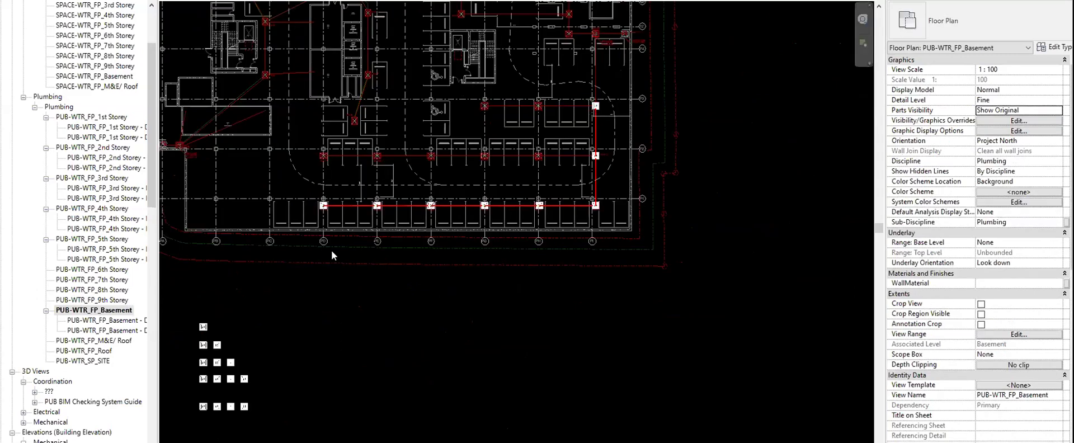
{"action": "scroll", "coordinate": [346, 204], "scroll_direction": "up", "scroll_amount": 3}
{"action": "left_click_drag", "start_coordinate": [260, 178], "coordinate": [859, 230]}
{"action": "middle_click_drag", "start_coordinate": [772, 312], "coordinate": [707, 304]}
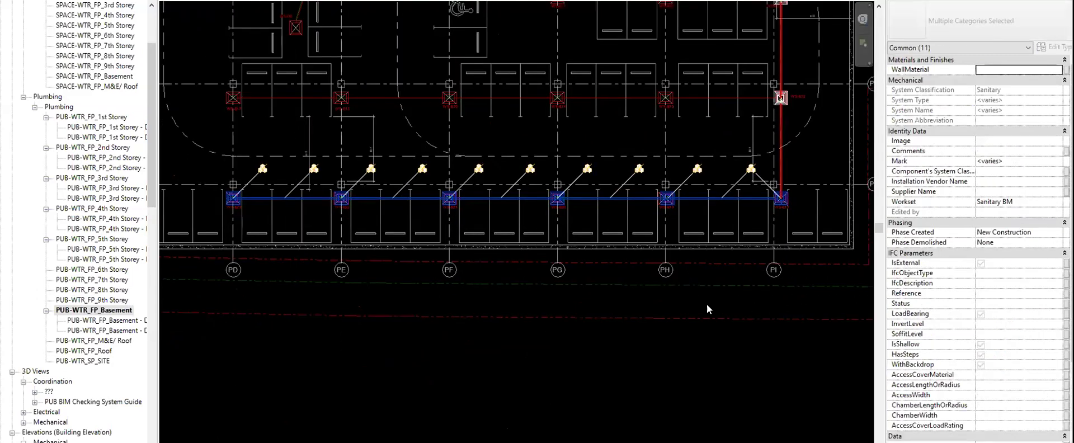
{"action": "key", "text": "Down"}
{"action": "key", "text": "Down"}
{"action": "key", "text": "Down"}
{"action": "key", "text": "Down"}
{"action": "key", "text": "Down"}
{"action": "key", "text": "Down"}
{"action": "key", "text": "Down"}
{"action": "key", "text": "Down"}
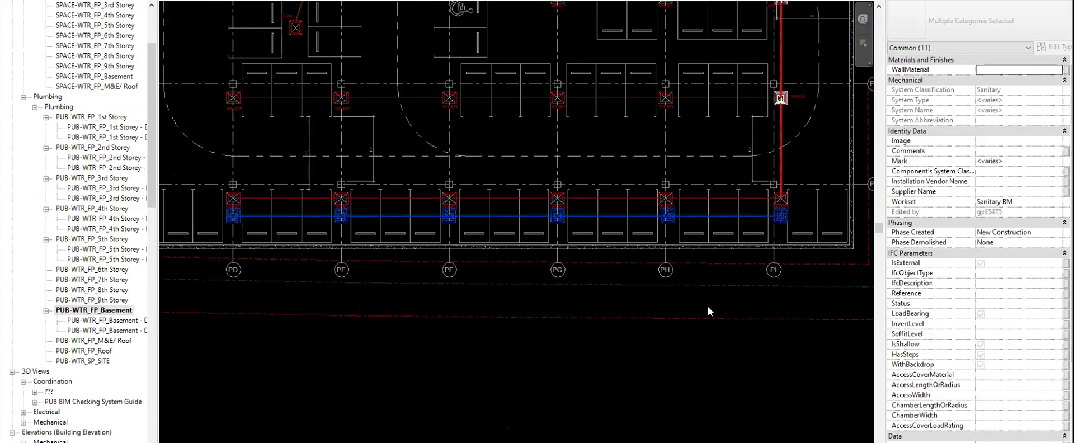
{"action": "middle_click_drag", "start_coordinate": [699, 330], "coordinate": [724, 327]}
{"action": "key", "text": "Down"}
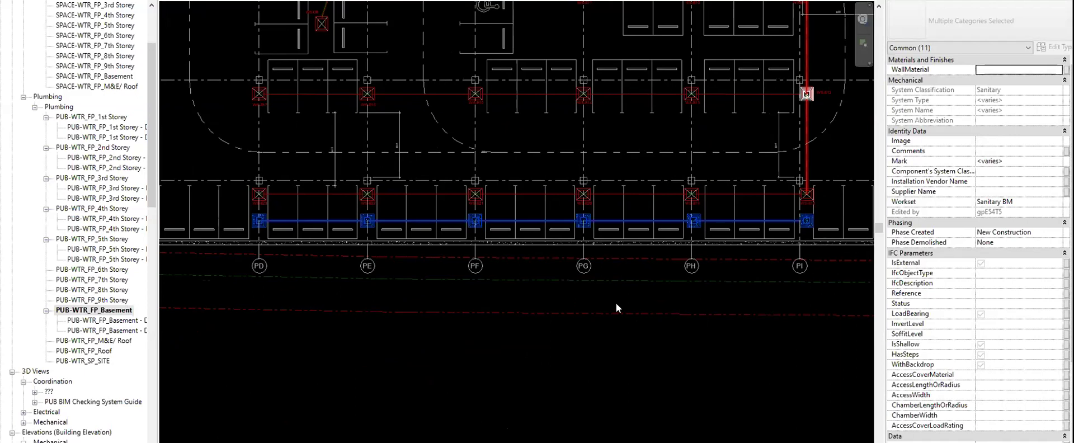
- Align the centre of the moved waste sump below WS-E19 to grid line PH
{"action": "scroll", "coordinate": [630, 243], "scroll_direction": "up", "scroll_amount": 2}
{"action": "scroll", "coordinate": [746, 188], "scroll_direction": "up", "scroll_amount": 4}
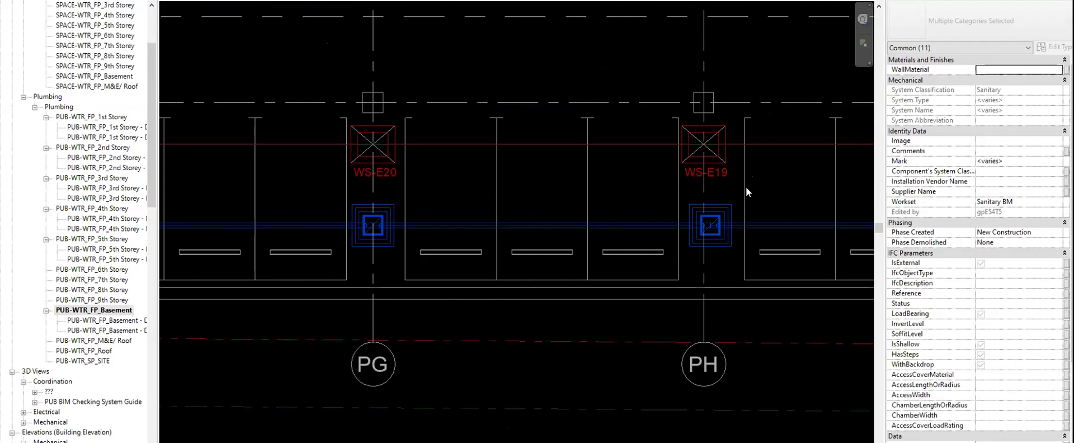
{"action": "left_click", "coordinate": [746, 187]}
{"action": "scroll", "coordinate": [745, 191], "scroll_direction": "up", "scroll_amount": 4}
{"action": "left_click", "coordinate": [699, 228]}
{"action": "left_click", "coordinate": [707, 186]}
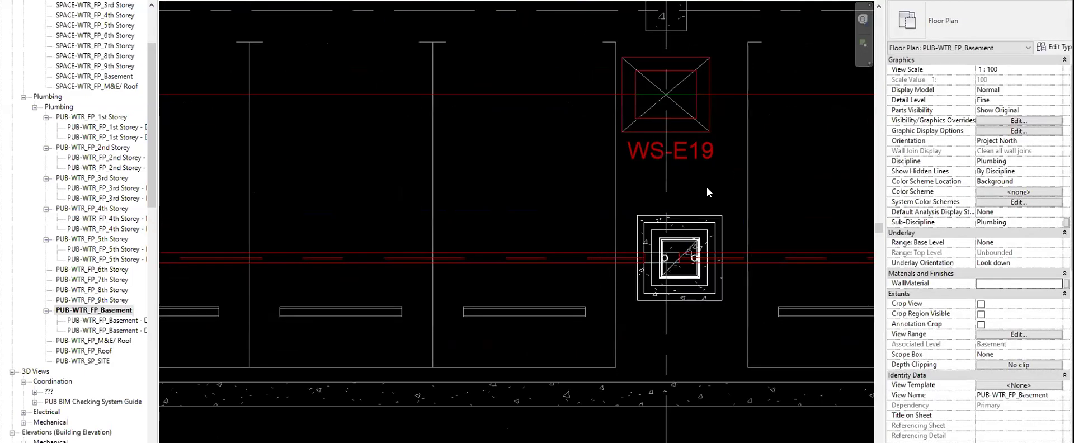
{"action": "key", "text": "a"}
{"action": "key", "text": "l"}
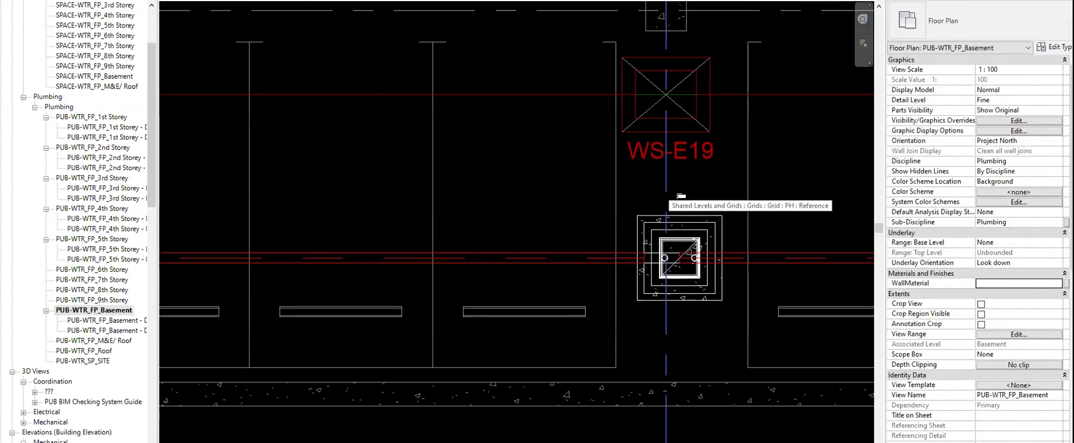
{"action": "left_click", "coordinate": [695, 230]}
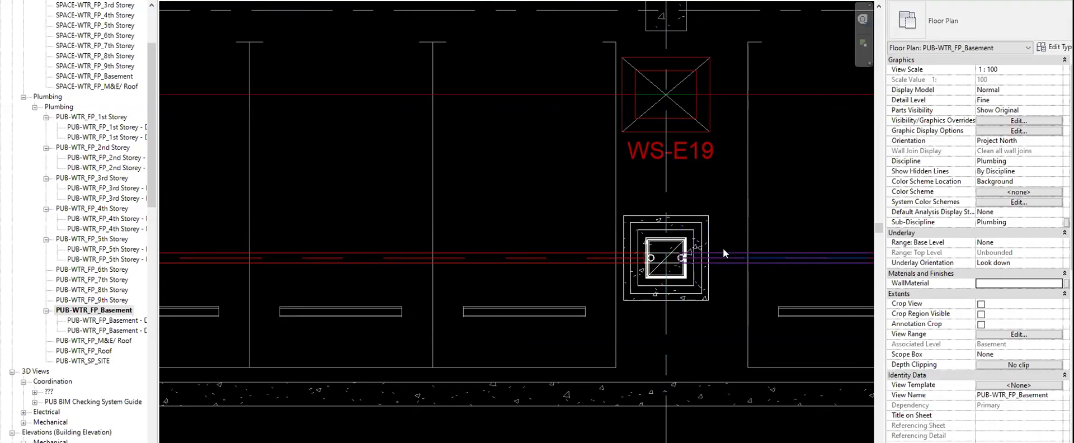
- Delete the vertical pipe running along grid PI between the sump at WS-E12 and WS-E18
{"action": "scroll", "coordinate": [581, 260], "scroll_direction": "down", "scroll_amount": 5}
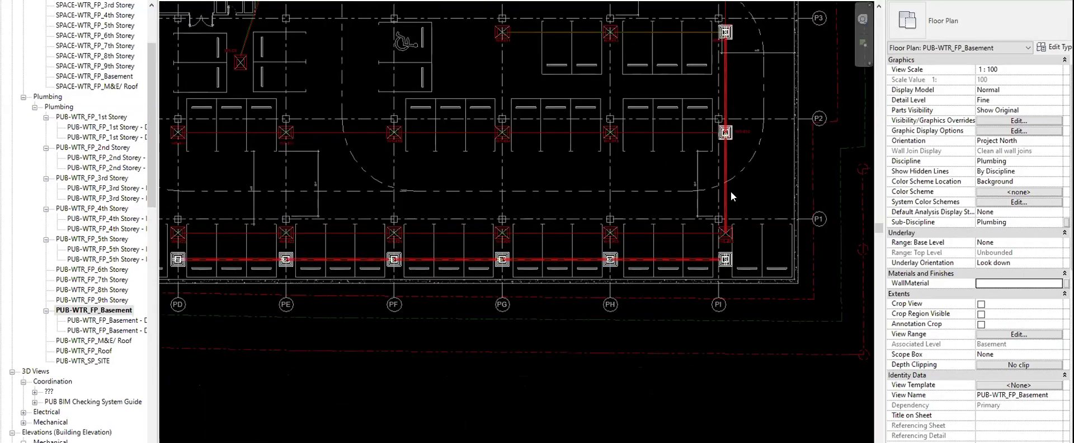
{"action": "scroll", "coordinate": [742, 220], "scroll_direction": "up", "scroll_amount": 5}
{"action": "left_click", "coordinate": [694, 227]}
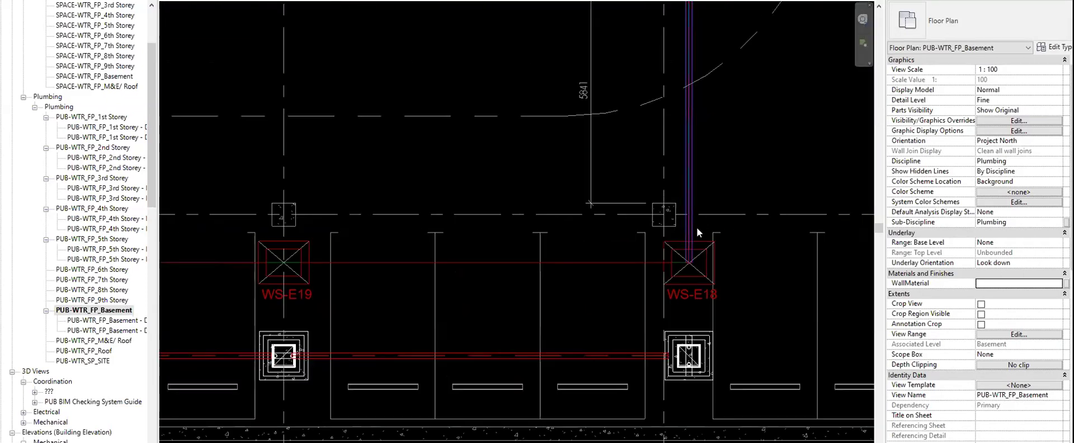
{"action": "scroll", "coordinate": [696, 230], "scroll_direction": "down", "scroll_amount": 3}
{"action": "left_click", "coordinate": [716, 205]}
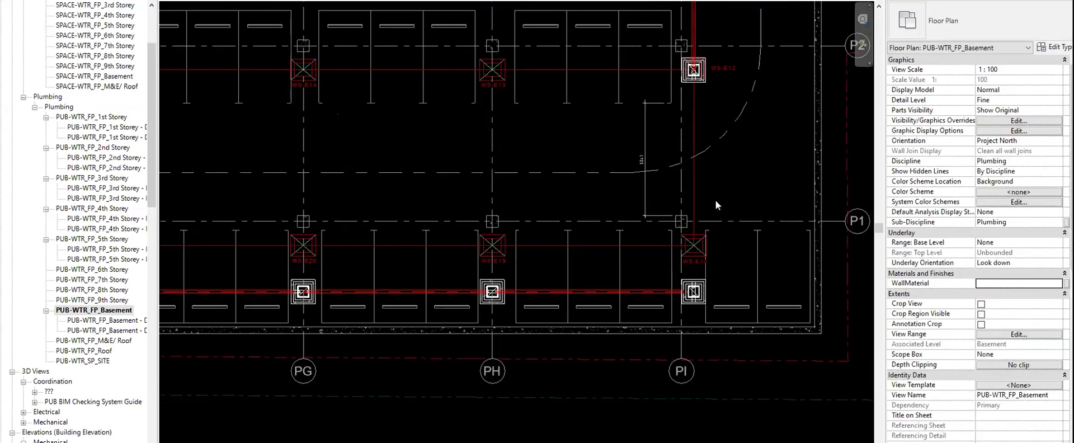
- Extend the path of travel line through WS-E18 down to the centre of the moved corner sump
{"action": "left_click", "coordinate": [692, 172]}
{"action": "scroll", "coordinate": [701, 270], "scroll_direction": "up", "scroll_amount": 5}
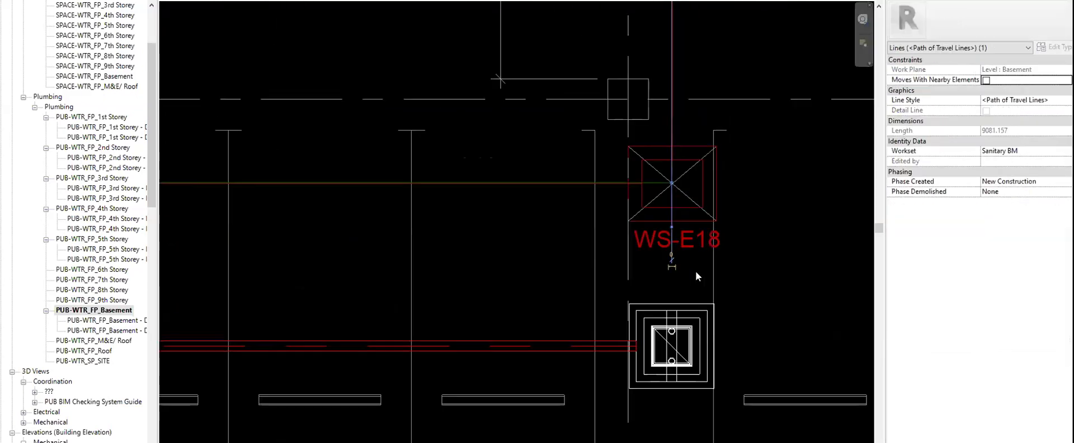
{"action": "middle_click_drag", "start_coordinate": [696, 272], "coordinate": [702, 206]}
{"action": "left_click", "coordinate": [680, 141]}
{"action": "left_click_drag", "start_coordinate": [707, 29], "coordinate": [678, 278]}
{"action": "left_click", "coordinate": [626, 307]}
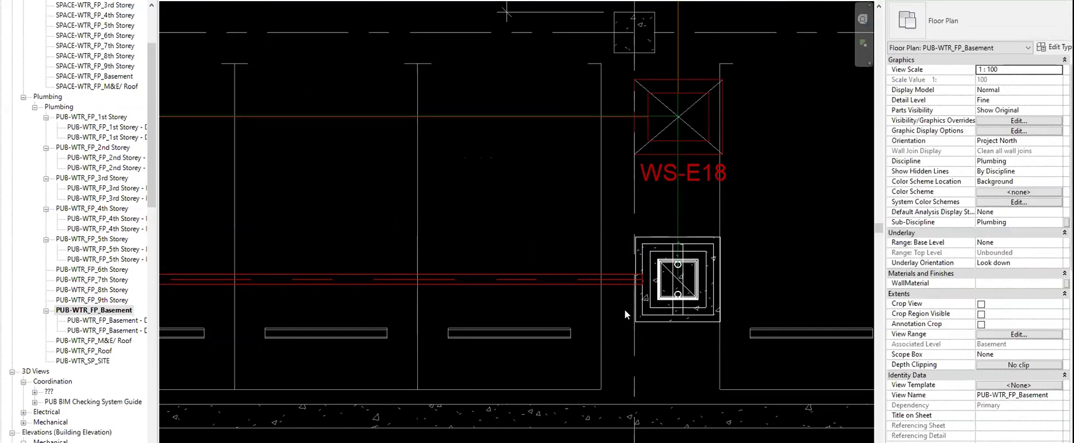
- Return to the 3D view and check the properties of each pipe along the moved sump row in turn
{"action": "scroll", "coordinate": [626, 302], "scroll_direction": "down", "scroll_amount": 5}
{"action": "scroll", "coordinate": [690, 249], "scroll_direction": "down", "scroll_amount": 2}
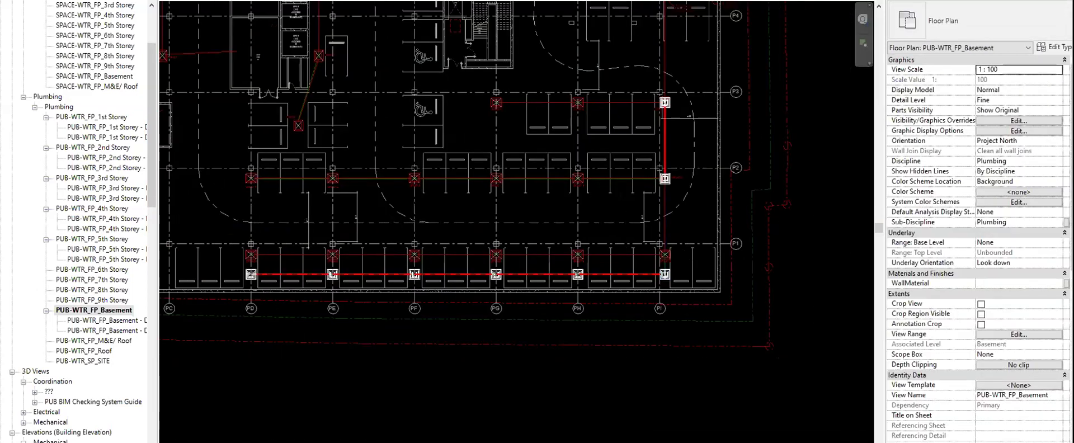
{"action": "left_click", "coordinate": [537, 1]}
{"action": "middle_click_drag", "start_coordinate": [567, 229], "coordinate": [302, 187], "text": "shift"}
{"action": "left_click", "coordinate": [251, 105]}
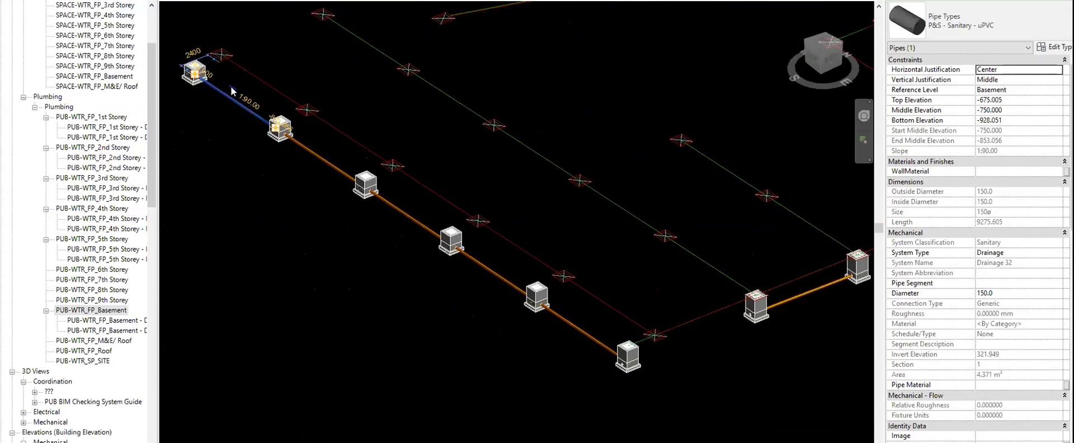
{"action": "left_click", "coordinate": [320, 159]}
{"action": "left_click", "coordinate": [394, 205]}
{"action": "left_click", "coordinate": [470, 253]}
{"action": "middle_click_drag", "start_coordinate": [444, 310], "coordinate": [479, 297], "text": "shift"}
{"action": "left_click", "coordinate": [480, 297]}
{"action": "left_click", "coordinate": [536, 301]}
- Compare the depth properties of the waste sumps along the moved row, starting from the corner sump
{"action": "left_click", "coordinate": [619, 284]}
{"action": "middle_click_drag", "start_coordinate": [603, 332], "coordinate": [538, 296], "text": "shift"}
{"action": "left_click", "coordinate": [809, 50]}
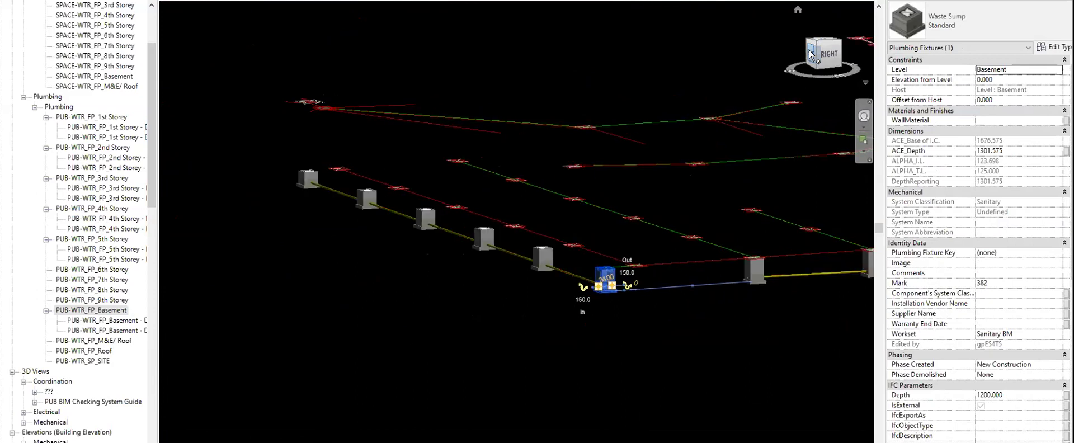
{"action": "scroll", "coordinate": [608, 147], "scroll_direction": "down", "scroll_amount": 5}
{"action": "middle_click_drag", "start_coordinate": [599, 184], "coordinate": [388, 303], "text": "shift"}
{"action": "middle_click_drag", "start_coordinate": [579, 202], "coordinate": [555, 267], "text": "shift"}
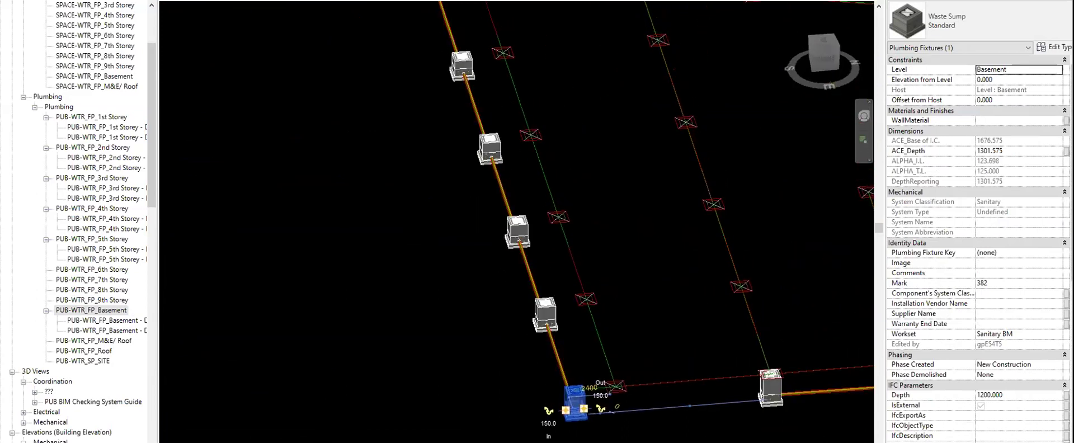
{"action": "left_click", "coordinate": [535, 304]}
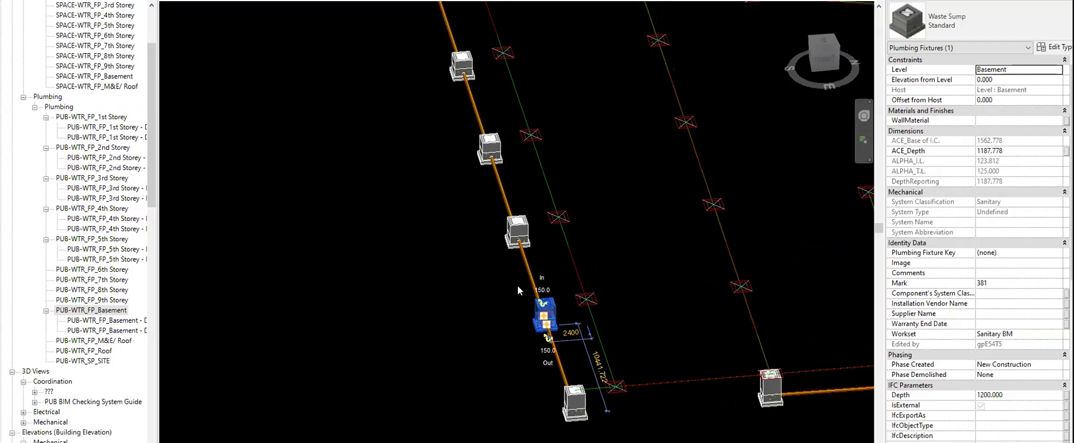
{"action": "left_click", "coordinate": [503, 232]}
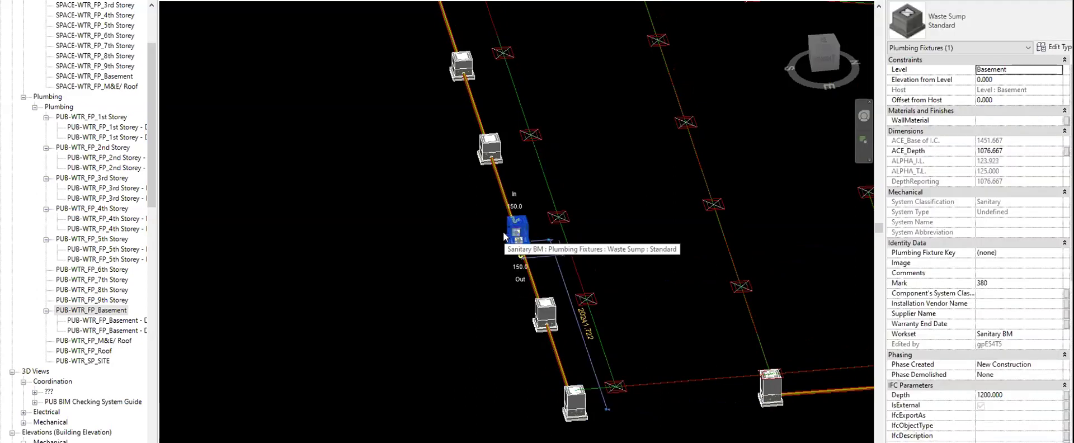
{"action": "middle_click_drag", "start_coordinate": [478, 238], "coordinate": [453, 235], "text": "shift"}
{"action": "left_click", "coordinate": [458, 167]}
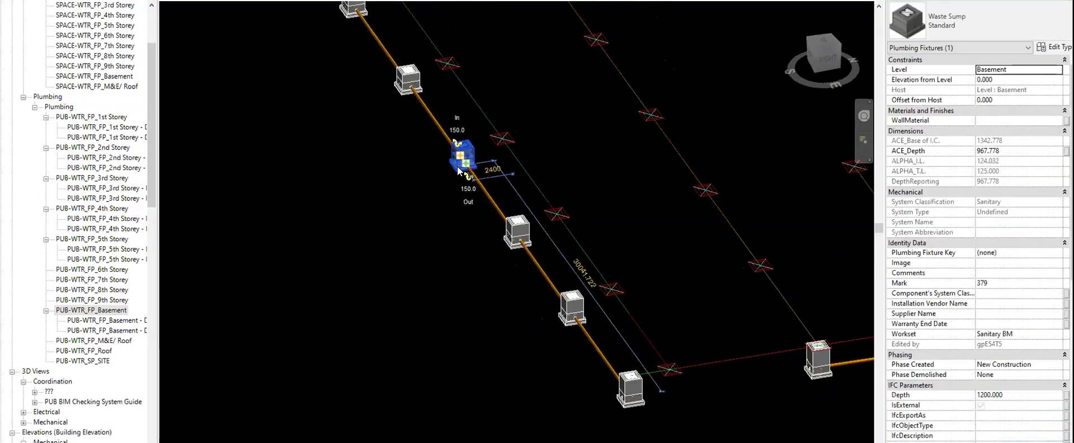
{"action": "scroll", "coordinate": [446, 221], "scroll_direction": "down", "scroll_amount": 2}
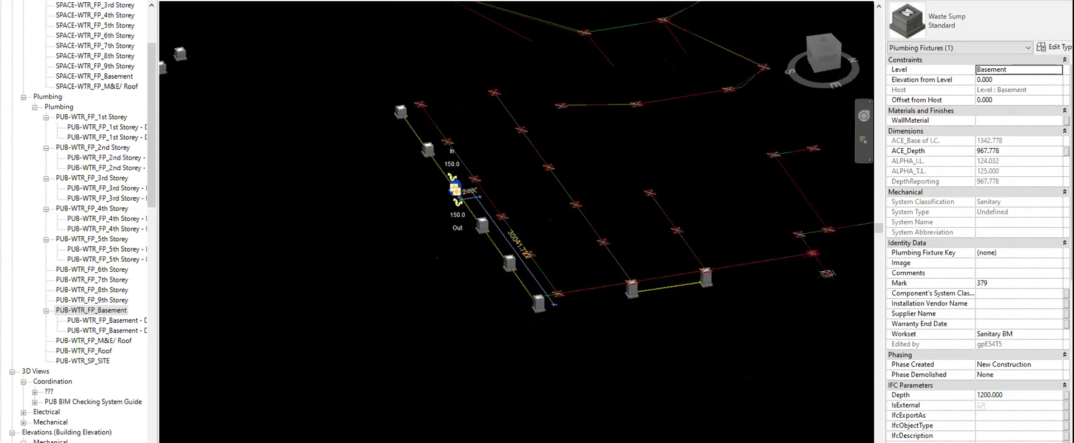
{"action": "scroll", "coordinate": [427, 273], "scroll_direction": "down", "scroll_amount": 1}
{"action": "key", "text": "Tab"}
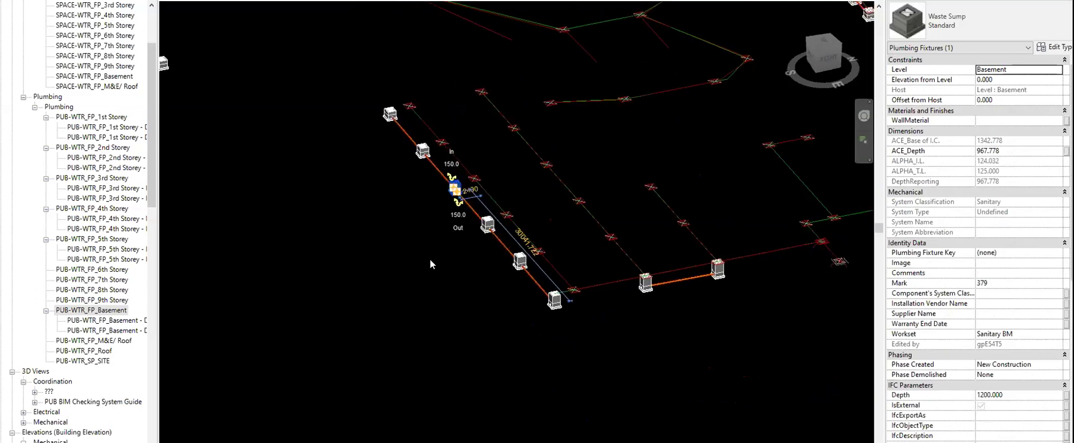
{"action": "key", "text": "Escape"}
- Delete the remaining pipe between the two waste sumps beyond the corner of the row
{"action": "scroll", "coordinate": [514, 307], "scroll_direction": "up", "scroll_amount": 3}
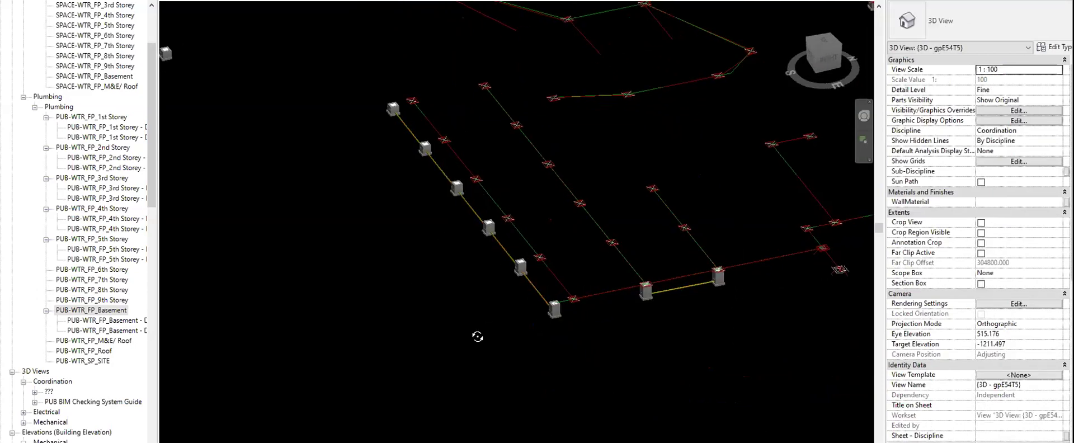
{"action": "middle_click_drag", "start_coordinate": [561, 311], "coordinate": [480, 319]}
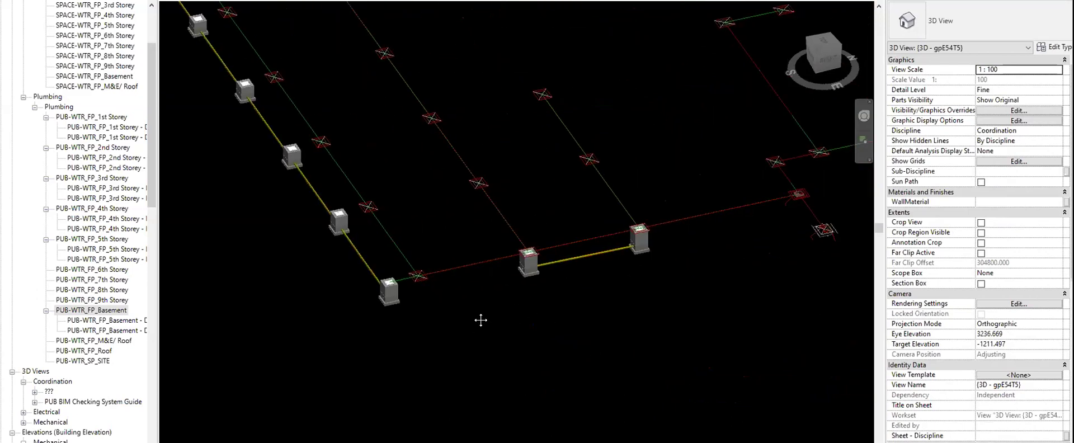
{"action": "left_click", "coordinate": [537, 272]}
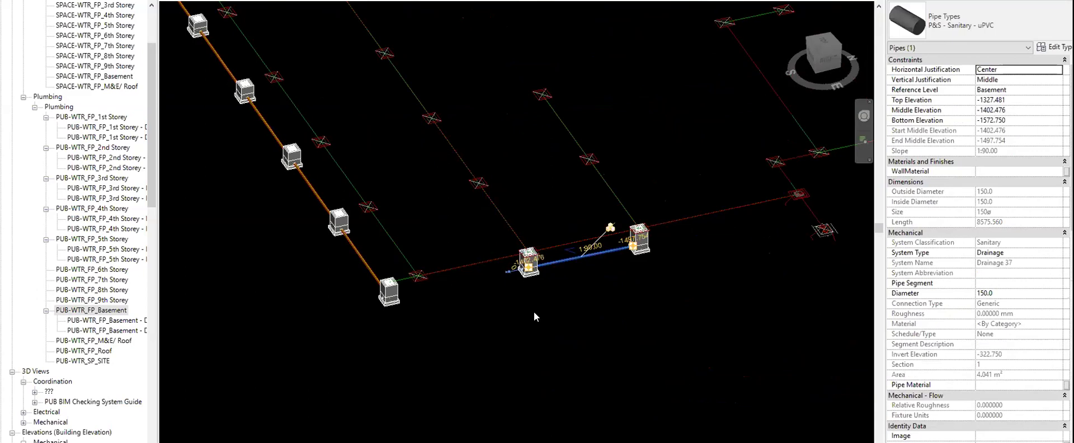
{"action": "key", "text": "Delete"}
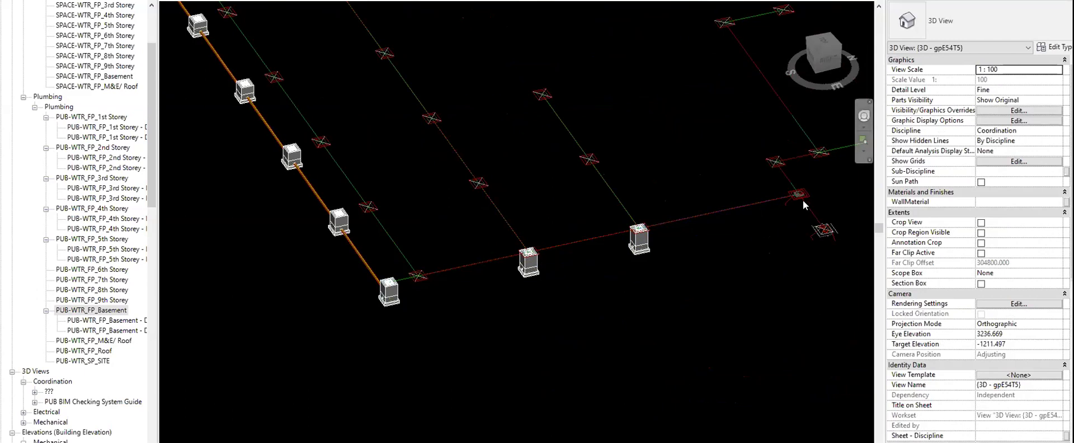
- Switch to Dynamo and open the recent graph 01 Select 2 WS zero level
{"action": "middle_click_drag", "start_coordinate": [747, 238], "coordinate": [664, 260]}
{"action": "scroll", "coordinate": [664, 260], "scroll_direction": "down", "scroll_amount": 2}
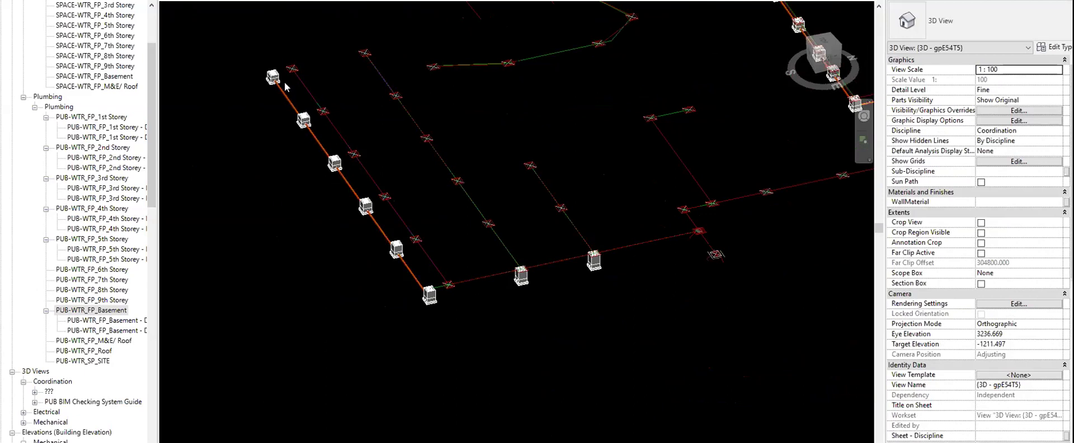
{"action": "middle_click_drag", "start_coordinate": [526, 75], "coordinate": [506, 90]}
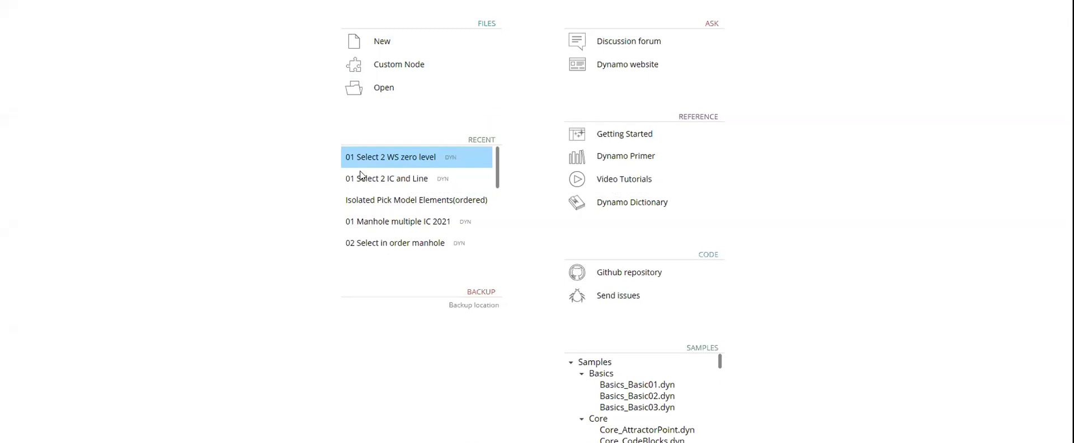
{"action": "scroll", "coordinate": [417, 159], "scroll_direction": "down", "scroll_amount": 5}
{"action": "scroll", "coordinate": [417, 159], "scroll_direction": "down", "scroll_amount": 2}
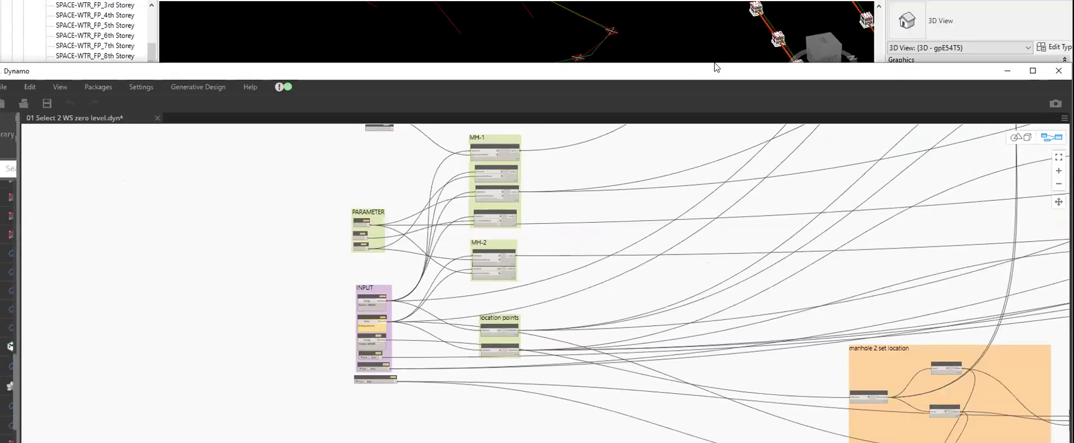
- Close the Project Browser and move the Dynamo window aside so the basement sumps in the 3D view are uncovered
{"action": "left_click_drag", "start_coordinate": [718, 67], "coordinate": [1073, 13]}
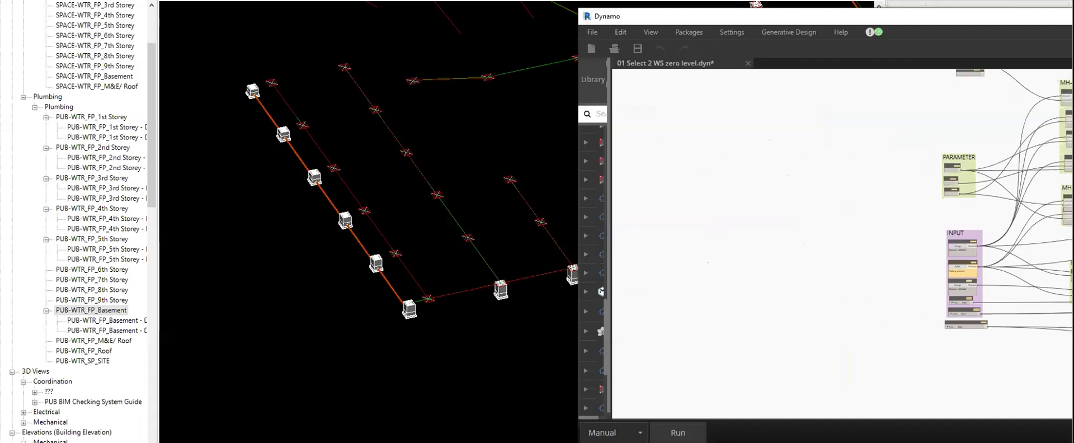
{"action": "left_click", "coordinate": [130, 15]}
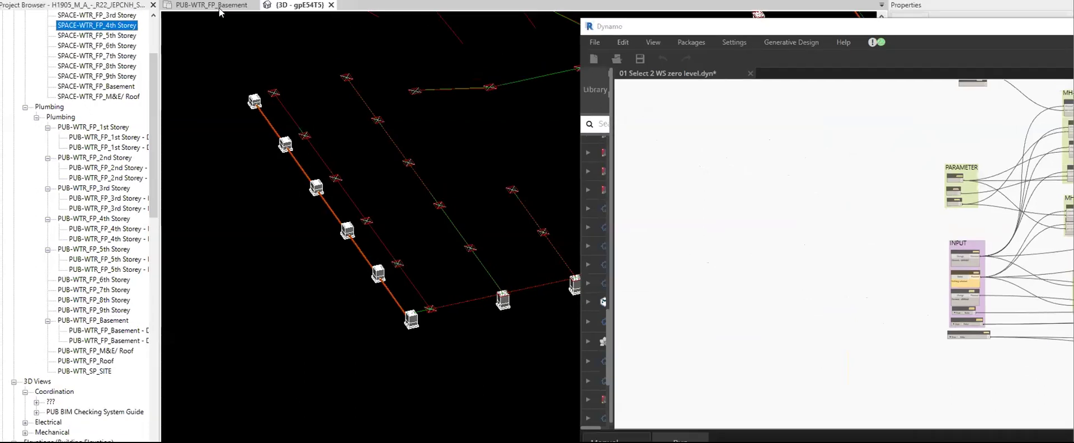
{"action": "left_click", "coordinate": [155, 5]}
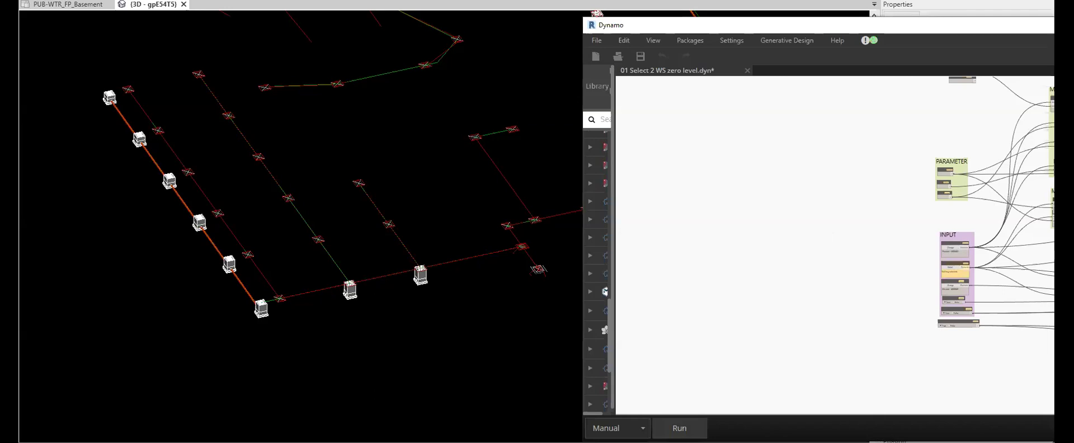
{"action": "left_click_drag", "start_coordinate": [728, 25], "coordinate": [960, 14]}
- Review the graph's Pipe length, PARAMETER and INPUT nodes, and save the graph
{"action": "middle_click_drag", "start_coordinate": [1041, 235], "coordinate": [815, 238]}
{"action": "scroll", "coordinate": [996, 263], "scroll_direction": "up", "scroll_amount": 6}
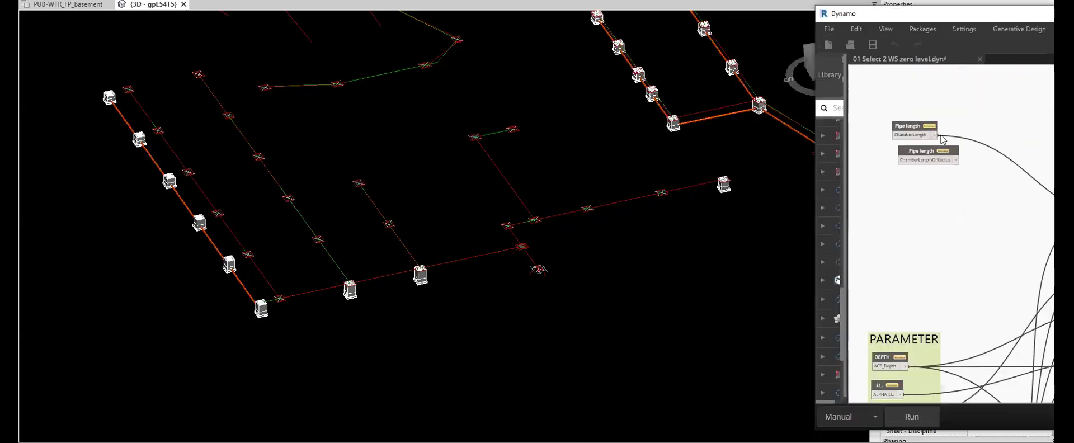
{"action": "scroll", "coordinate": [943, 129], "scroll_direction": "up", "scroll_amount": 3}
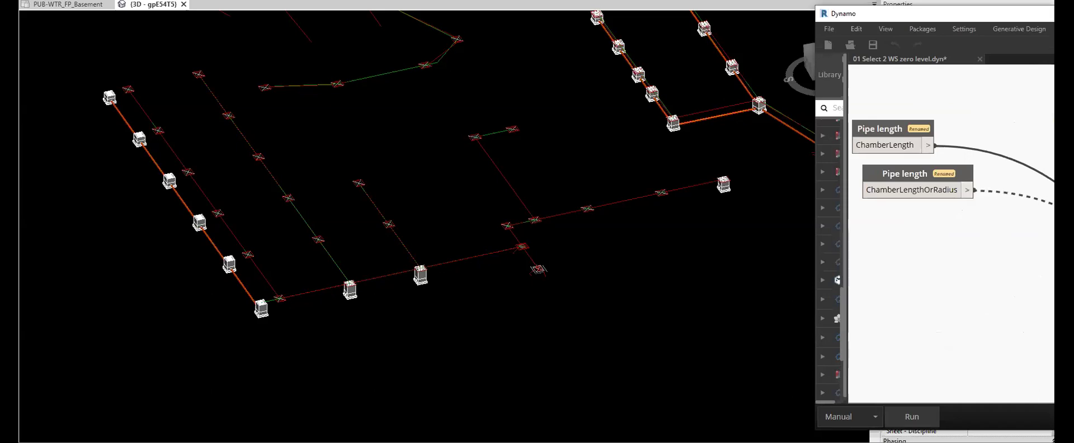
{"action": "scroll", "coordinate": [950, 190], "scroll_direction": "down", "scroll_amount": 6}
{"action": "middle_click_drag", "start_coordinate": [958, 280], "coordinate": [954, 179]}
{"action": "scroll", "coordinate": [951, 187], "scroll_direction": "up", "scroll_amount": 3}
{"action": "middle_click_drag", "start_coordinate": [955, 297], "coordinate": [943, 180]}
{"action": "scroll", "coordinate": [942, 179], "scroll_direction": "up", "scroll_amount": 1}
{"action": "key", "text": "ctrl+s"}
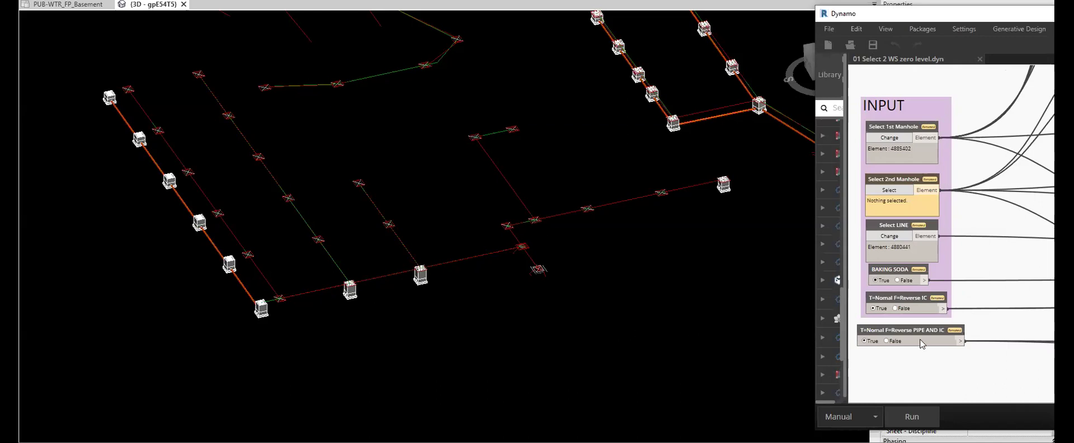
- Assign the corner waste sump as the 1st manhole and the adjacent sump beyond the corner as the 2nd manhole
{"action": "left_click", "coordinate": [897, 140]}
{"action": "left_click", "coordinate": [271, 315]}
{"action": "left_click", "coordinate": [903, 192]}
{"action": "left_click", "coordinate": [350, 289]}
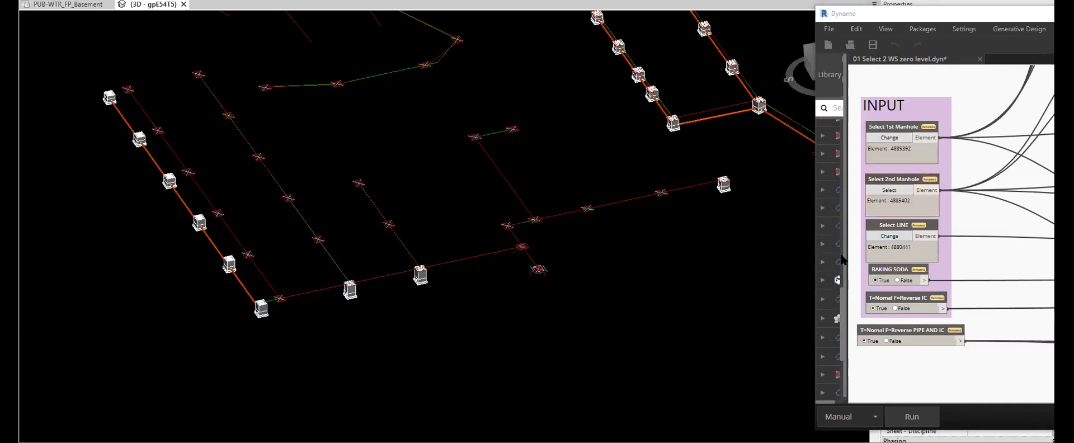
- Assign the line between the two sumps as the graph's line input, set BAKING SODA to False and run the graph
{"action": "left_click", "coordinate": [888, 238]}
{"action": "left_click", "coordinate": [306, 298]}
{"action": "left_click", "coordinate": [898, 281]}
{"action": "left_click", "coordinate": [910, 417]}
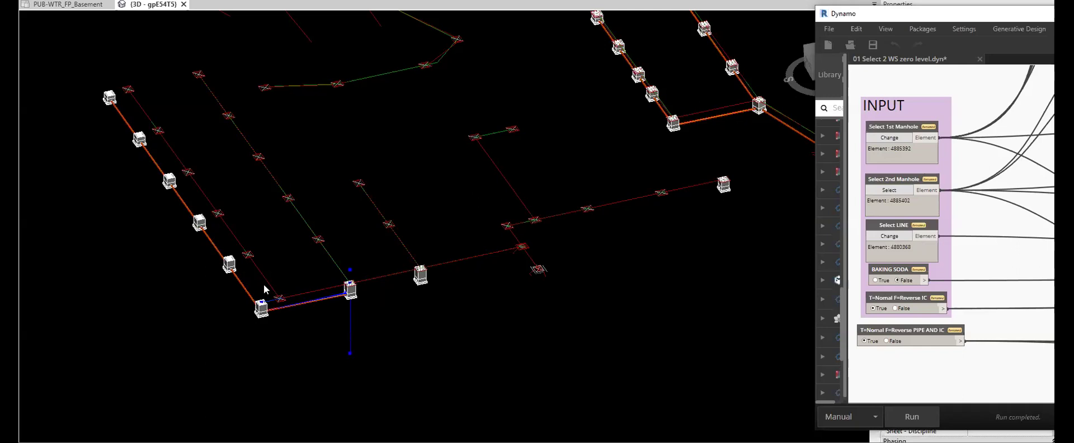
- Inspect the pipe end at the second sump, set BAKING SODA to True and run the graph again
{"action": "scroll", "coordinate": [532, 302], "scroll_direction": "up", "scroll_amount": 5}
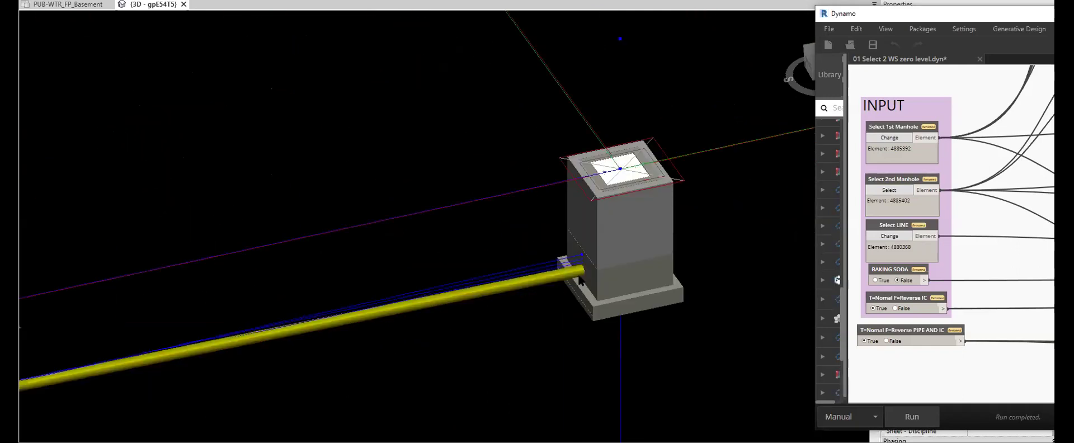
{"action": "scroll", "coordinate": [585, 273], "scroll_direction": "down", "scroll_amount": 6}
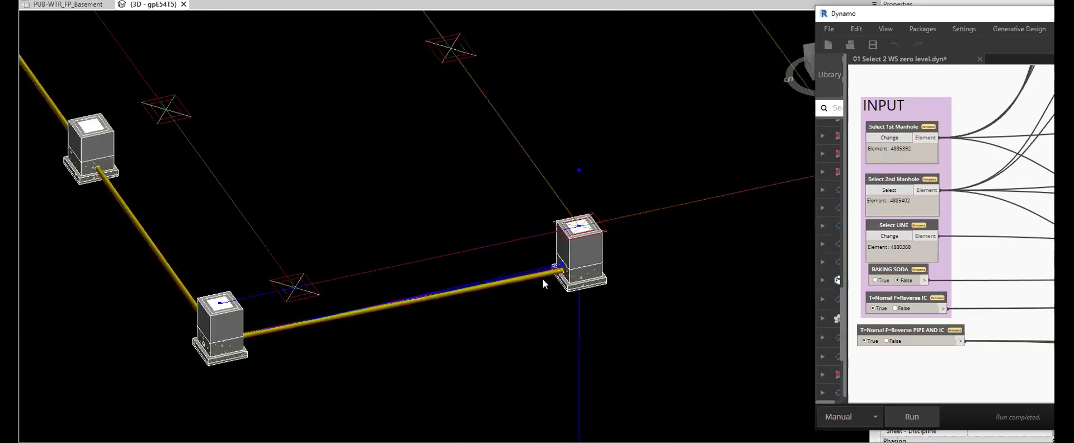
{"action": "scroll", "coordinate": [636, 324], "scroll_direction": "down", "scroll_amount": 4}
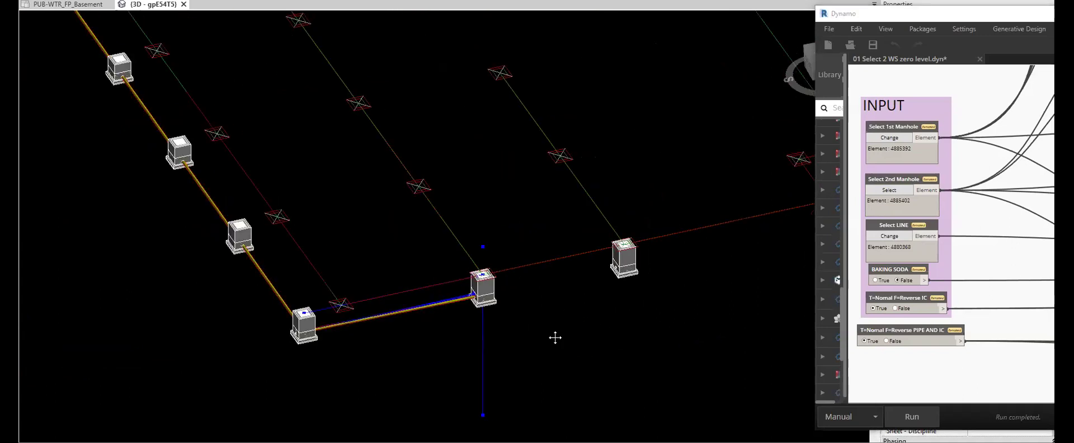
{"action": "left_click", "coordinate": [876, 280]}
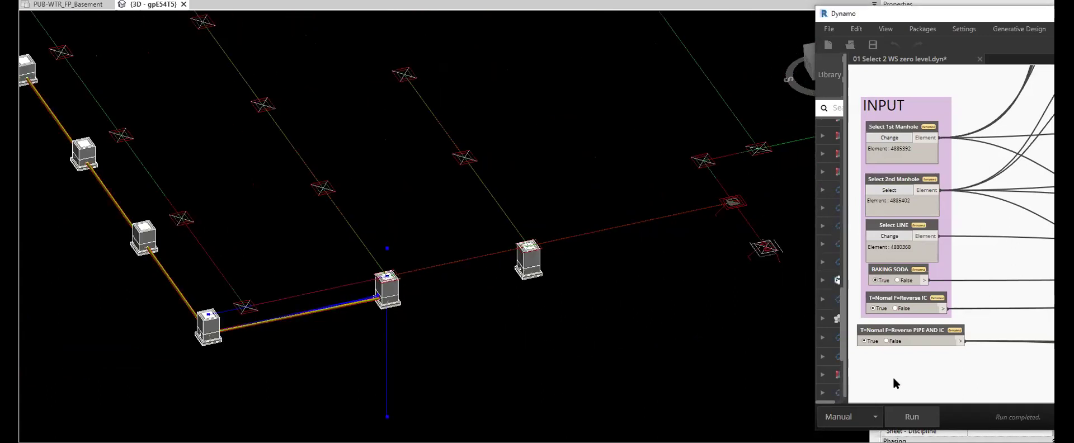
{"action": "left_click", "coordinate": [912, 416]}
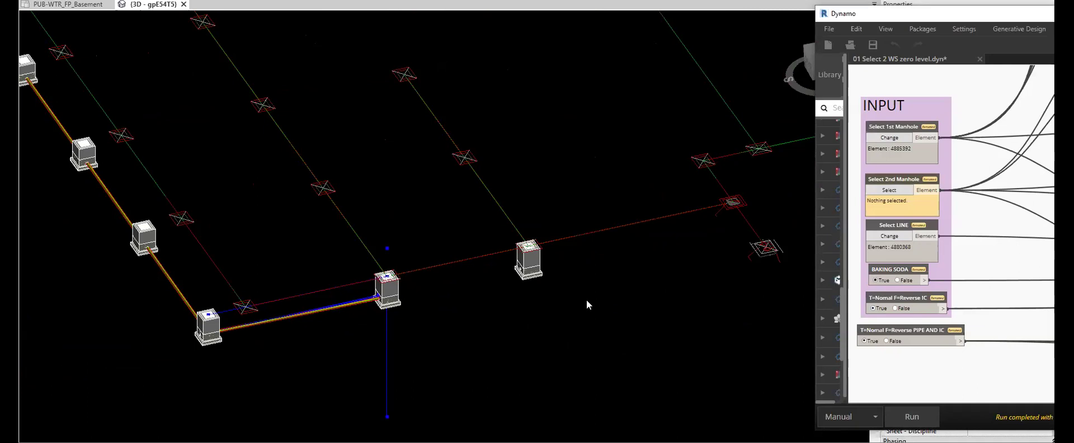
- Run the graph for the next sump pair beyond the corner, using the line between them as the line input
{"action": "left_click", "coordinate": [395, 290]}
{"action": "left_click", "coordinate": [894, 191]}
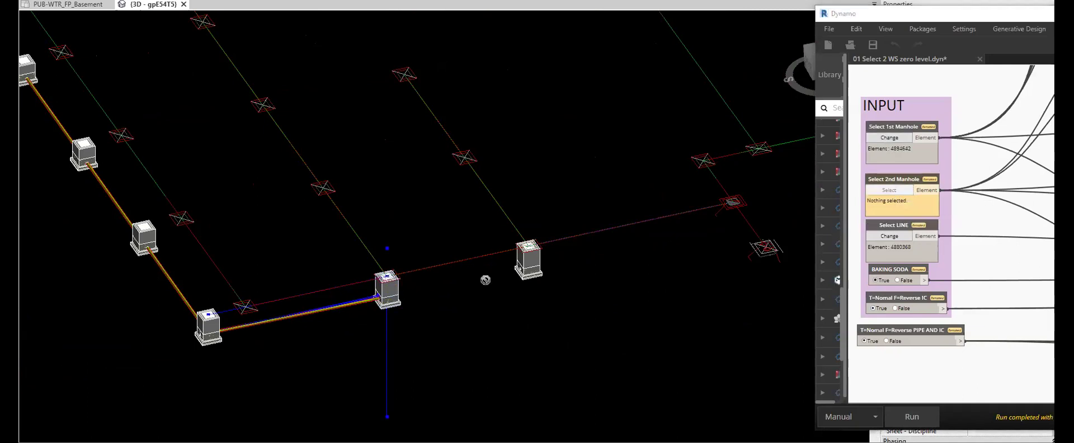
{"action": "left_click", "coordinate": [529, 259]}
{"action": "left_click", "coordinate": [890, 236]}
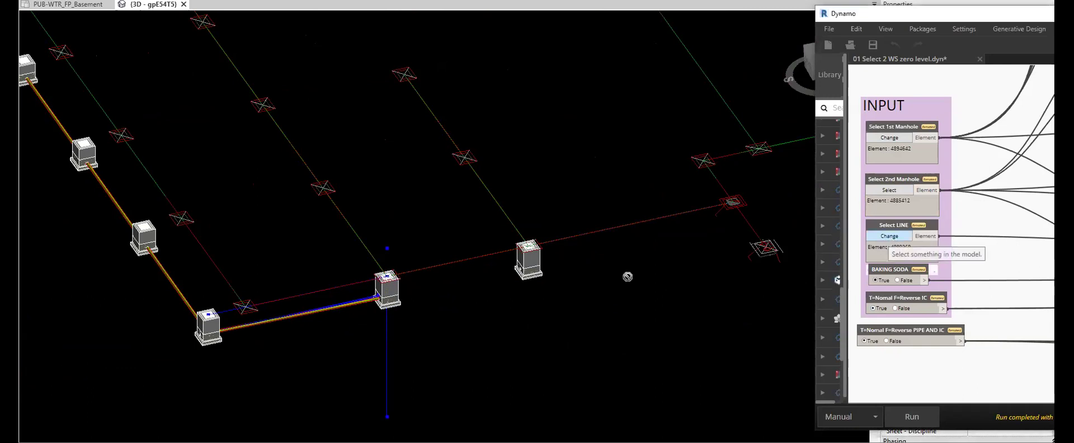
{"action": "left_click", "coordinate": [469, 261]}
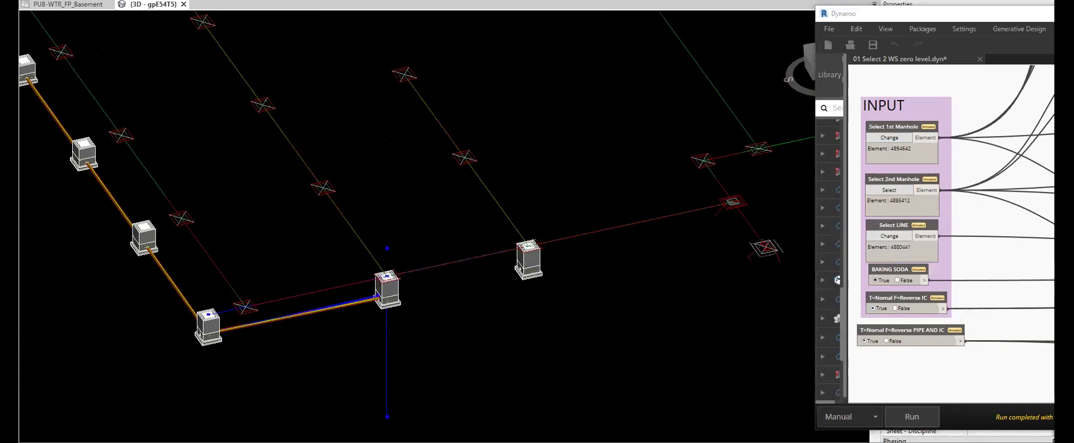
{"action": "left_click", "coordinate": [925, 409]}
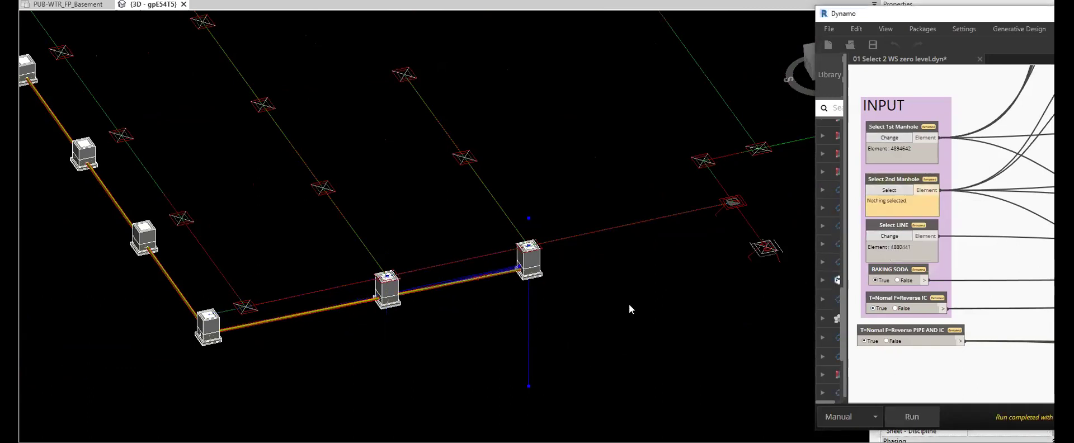
- Copy the last connected waste sump to a free spot beside the line leading to the next sump location
{"action": "scroll", "coordinate": [555, 203], "scroll_direction": "up", "scroll_amount": 4}
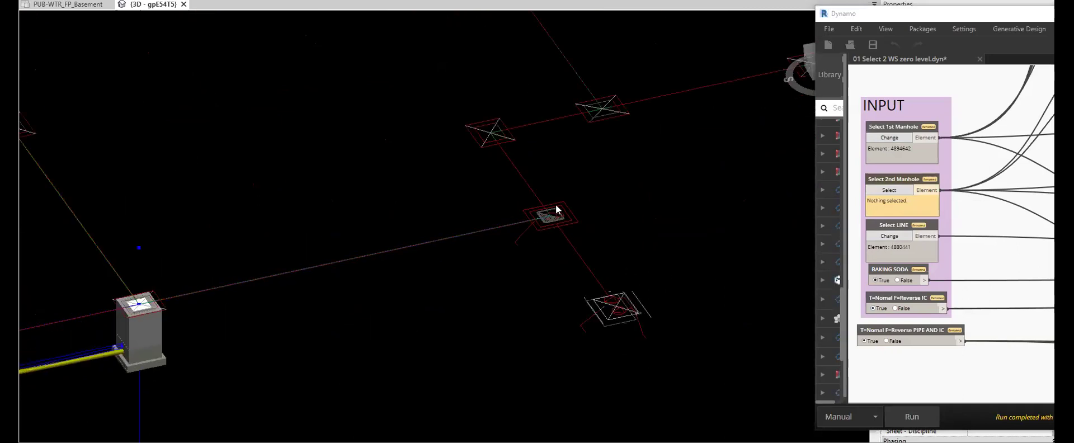
{"action": "scroll", "coordinate": [556, 204], "scroll_direction": "down", "scroll_amount": 4}
{"action": "left_click", "coordinate": [357, 283]}
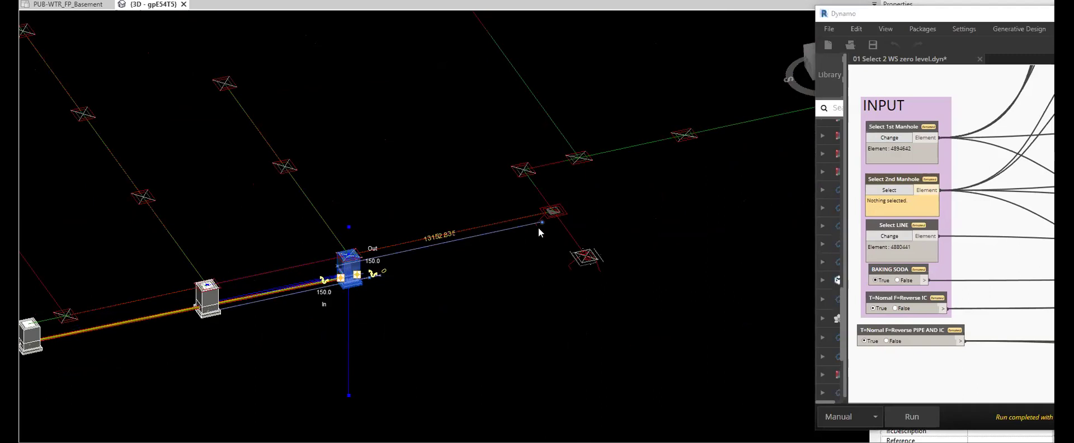
{"action": "scroll", "coordinate": [516, 250], "scroll_direction": "up", "scroll_amount": 1}
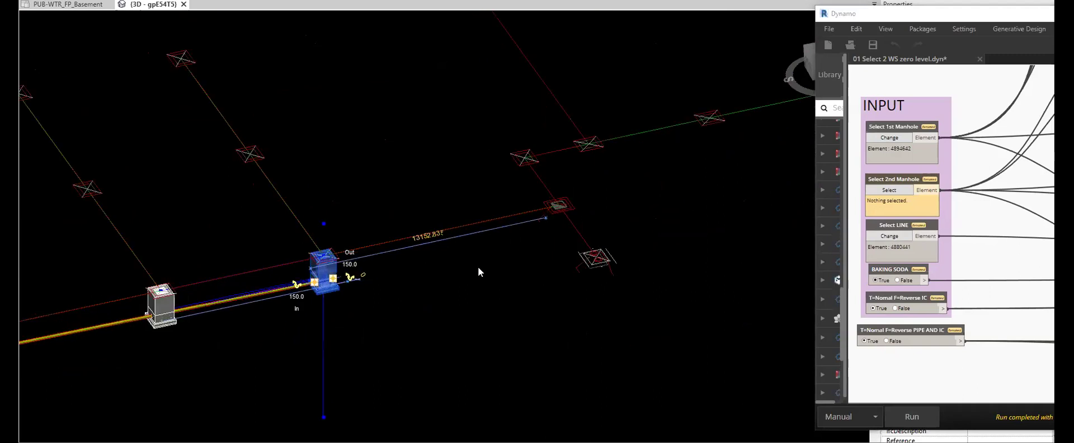
{"action": "left_click", "coordinate": [483, 167]}
{"action": "key", "text": "Escape"}
{"action": "key", "text": "Escape"}
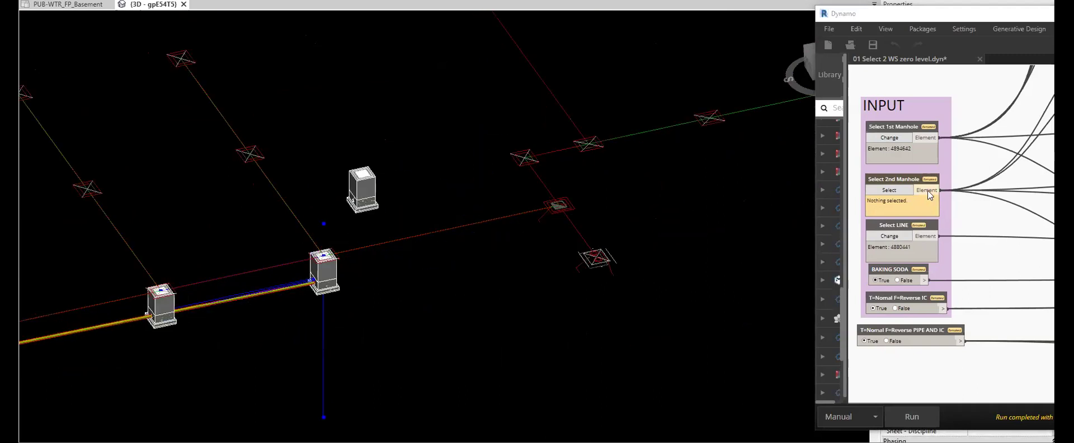
- Run the graph with the last connected sump as 1st manhole, its new copy as 2nd manhole and the line leading onward
{"action": "left_click", "coordinate": [892, 139]}
{"action": "left_click", "coordinate": [340, 284]}
{"action": "left_click", "coordinate": [889, 190]}
{"action": "left_click", "coordinate": [362, 187]}
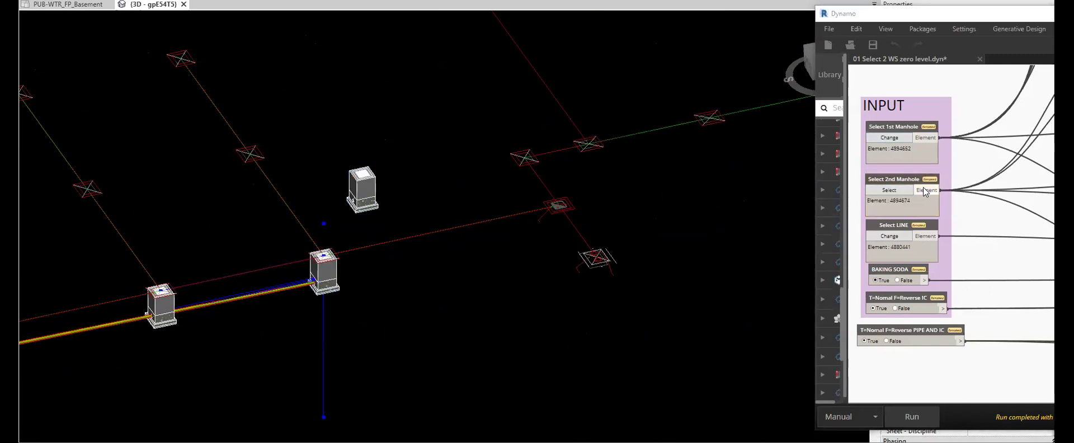
{"action": "left_click", "coordinate": [884, 235]}
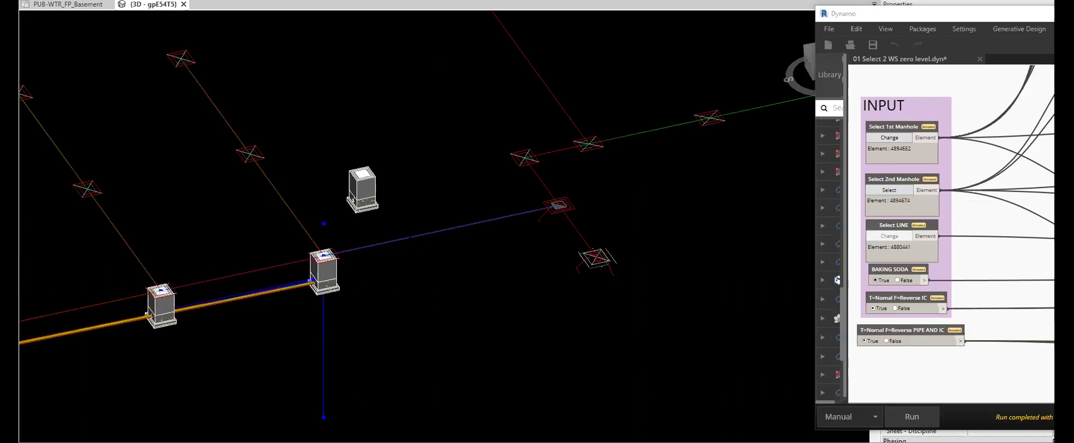
{"action": "left_click", "coordinate": [411, 237]}
{"action": "left_click", "coordinate": [904, 417]}
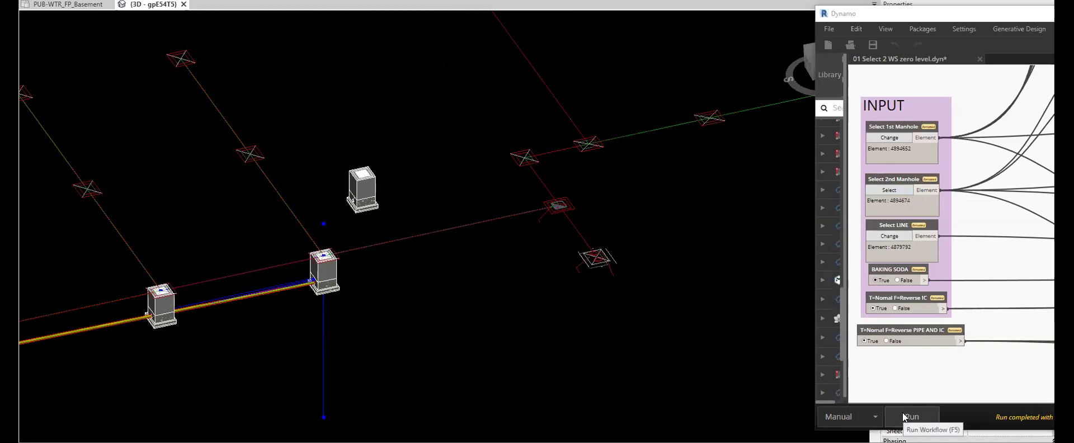
- Select the waste sump at the far end of the moved row, put the Dynamo window away and view the sump from the top
{"action": "scroll", "coordinate": [511, 263], "scroll_direction": "down", "scroll_amount": 3}
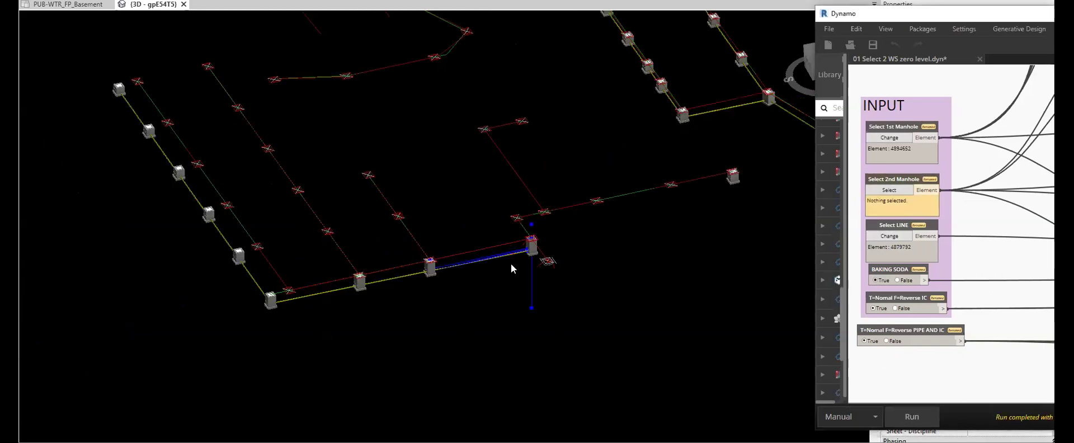
{"action": "middle_click_drag", "start_coordinate": [348, 293], "coordinate": [372, 317], "text": "shift"}
{"action": "middle_click_drag", "start_coordinate": [95, 129], "coordinate": [198, 234]}
{"action": "scroll", "coordinate": [206, 192], "scroll_direction": "up", "scroll_amount": 3}
{"action": "left_click", "coordinate": [205, 192]}
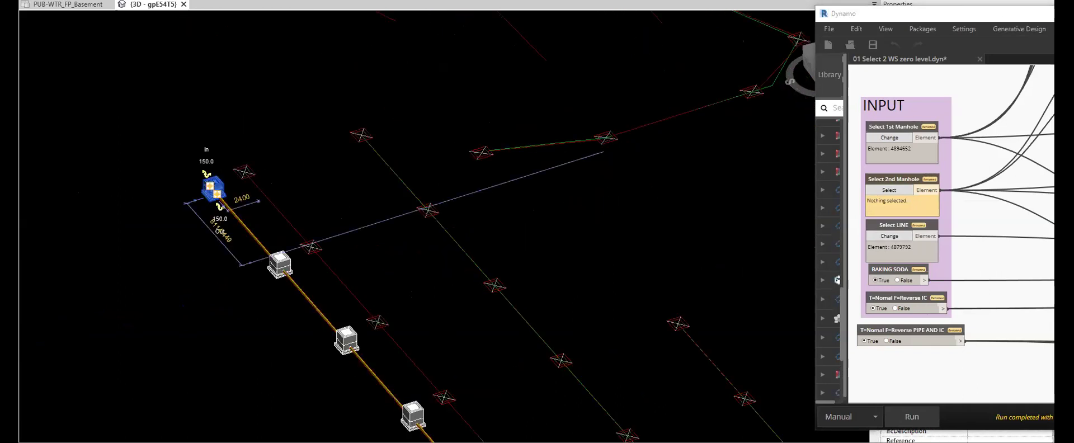
{"action": "left_click", "coordinate": [1054, 13]}
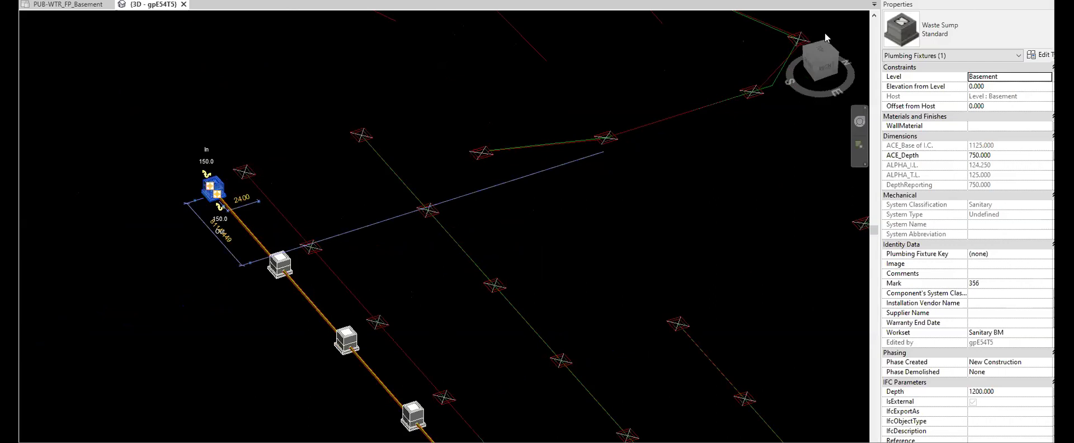
{"action": "left_click", "coordinate": [821, 53]}
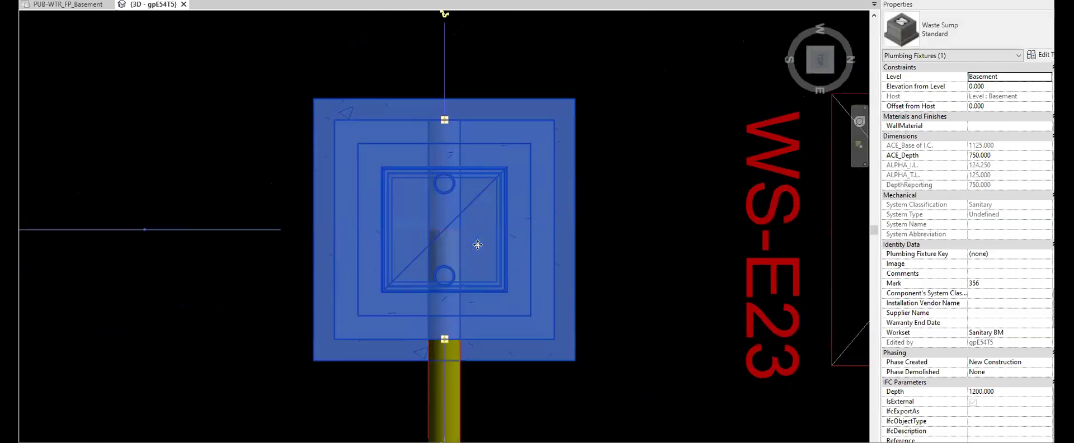
- Copy the selected end waste sump about 2940 mm diagonally to a spot next to the WS-E23 symbol
{"action": "key", "text": "c"}
{"action": "key", "text": "o"}
{"action": "scroll", "coordinate": [484, 244], "scroll_direction": "up", "scroll_amount": 2}
{"action": "left_click", "coordinate": [494, 245]}
{"action": "middle_click_drag", "start_coordinate": [689, 165], "coordinate": [511, 189]}
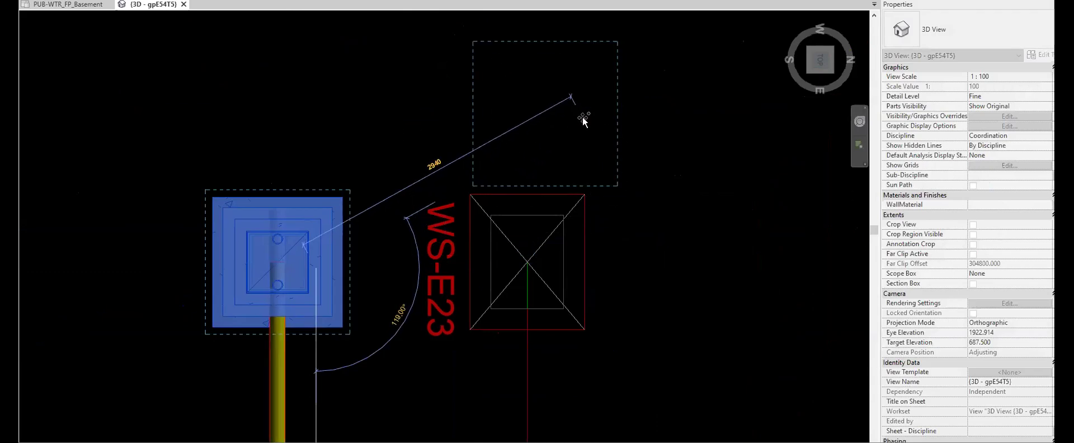
{"action": "left_click", "coordinate": [582, 117]}
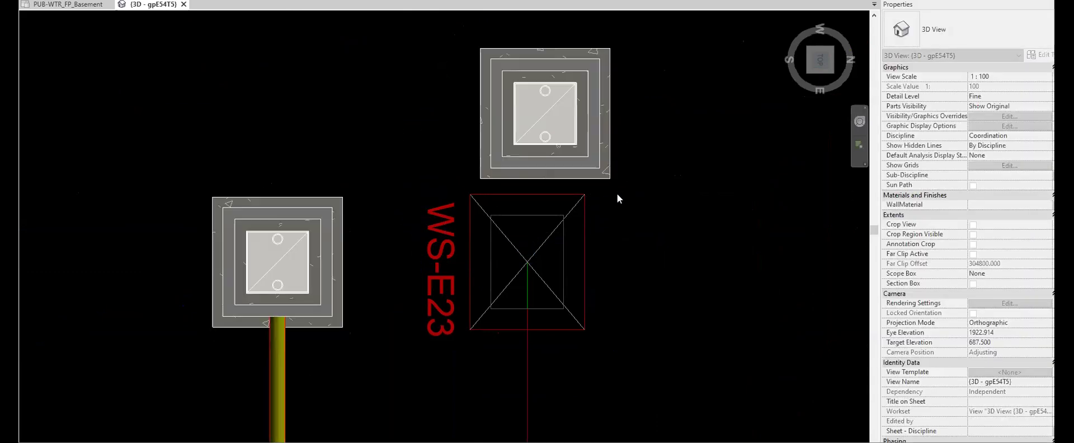
- Move the copied waste sump onto the centre of the WS-E23 symbol and widen the drawing area
{"action": "left_click", "coordinate": [531, 291]}
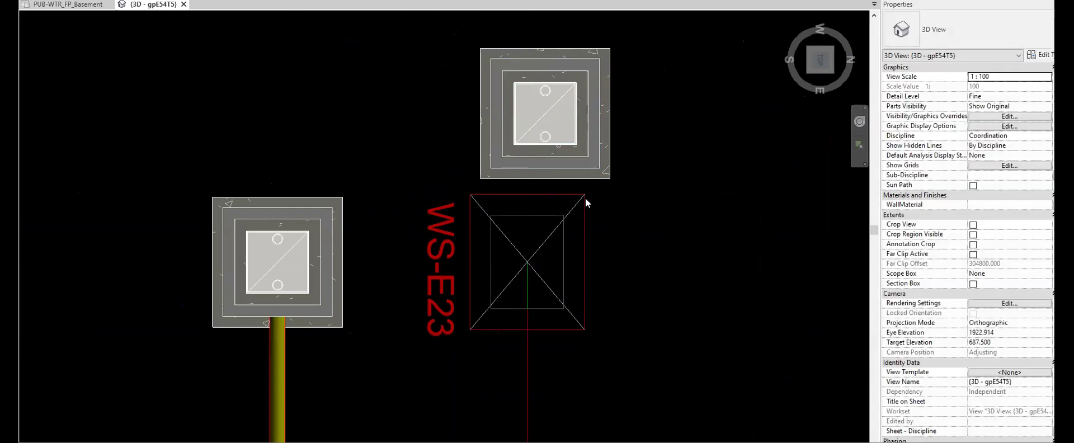
{"action": "left_click", "coordinate": [565, 175]}
{"action": "scroll", "coordinate": [558, 159], "scroll_direction": "up", "scroll_amount": 2}
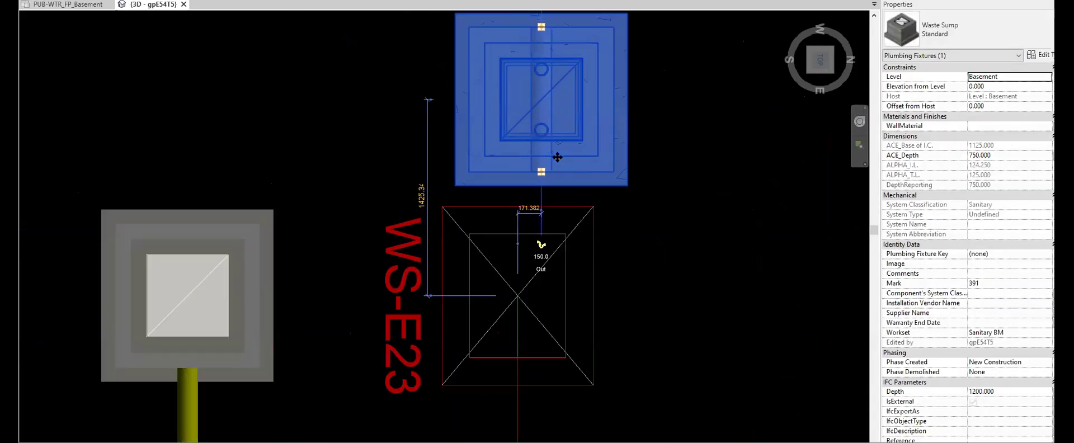
{"action": "key", "text": "m"}
{"action": "key", "text": "v"}
{"action": "left_click", "coordinate": [542, 100]}
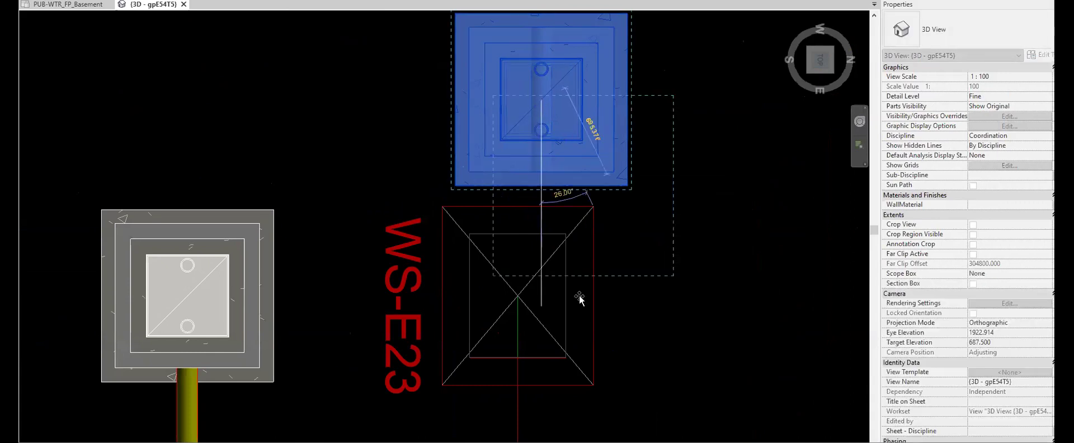
{"action": "left_click", "coordinate": [518, 296]}
{"action": "scroll", "coordinate": [460, 155], "scroll_direction": "down", "scroll_amount": 3}
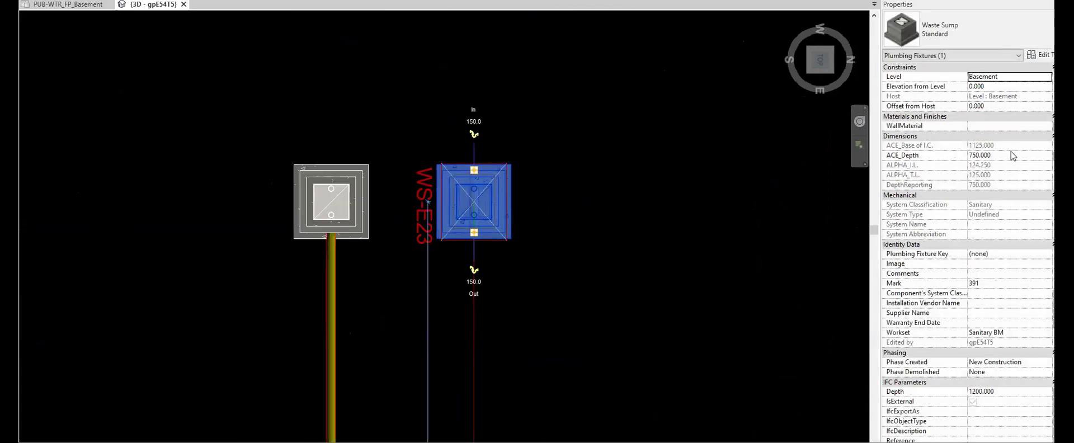
{"action": "left_click_drag", "start_coordinate": [877, 113], "coordinate": [921, 112]}
{"action": "left_click", "coordinate": [549, 231]}
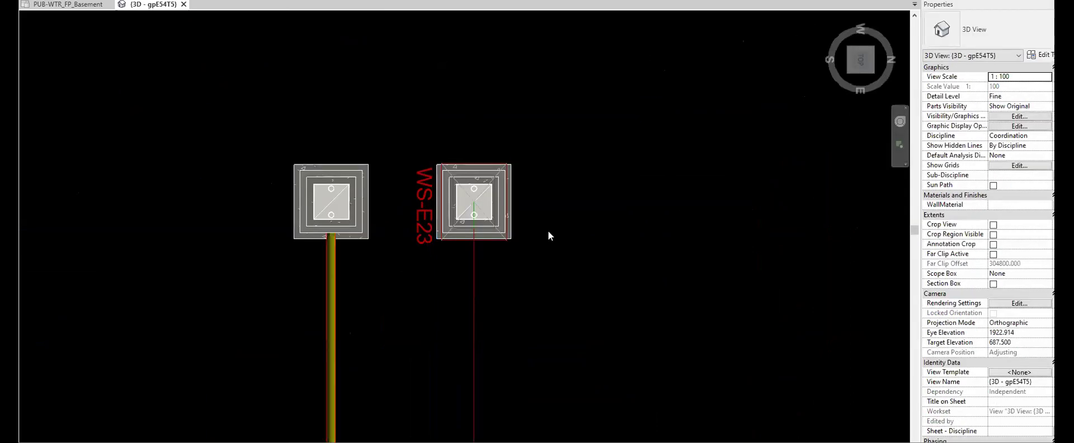
- Copy the waste sump at WS-E23 horizontally onto the WS-E17 symbol, using the sump's centre as base point
{"action": "scroll", "coordinate": [549, 231], "scroll_direction": "down", "scroll_amount": 3}
{"action": "middle_click_drag", "start_coordinate": [549, 350], "coordinate": [639, 356], "text": "shift"}
{"action": "middle_click_drag", "start_coordinate": [577, 208], "coordinate": [523, 299], "text": "shift"}
{"action": "scroll", "coordinate": [495, 247], "scroll_direction": "up", "scroll_amount": 2}
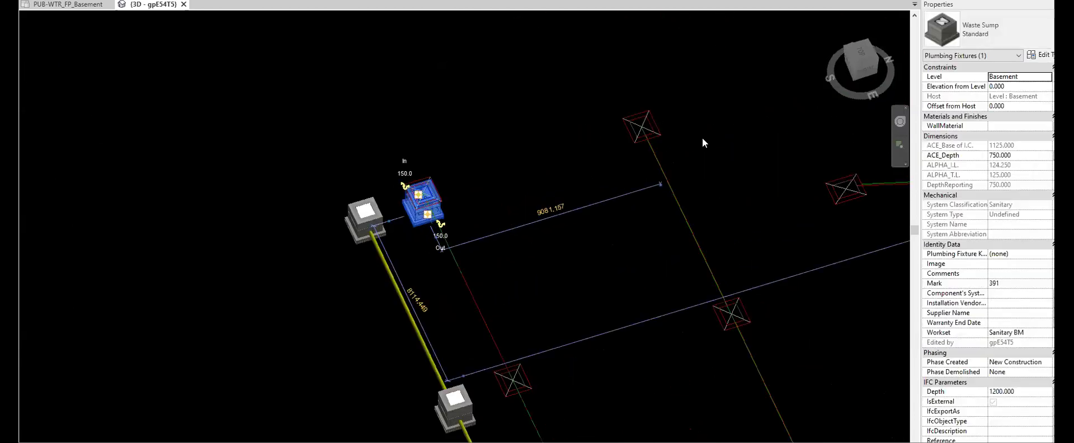
{"action": "left_click", "coordinate": [858, 57]}
{"action": "scroll", "coordinate": [520, 228], "scroll_direction": "down", "scroll_amount": 3}
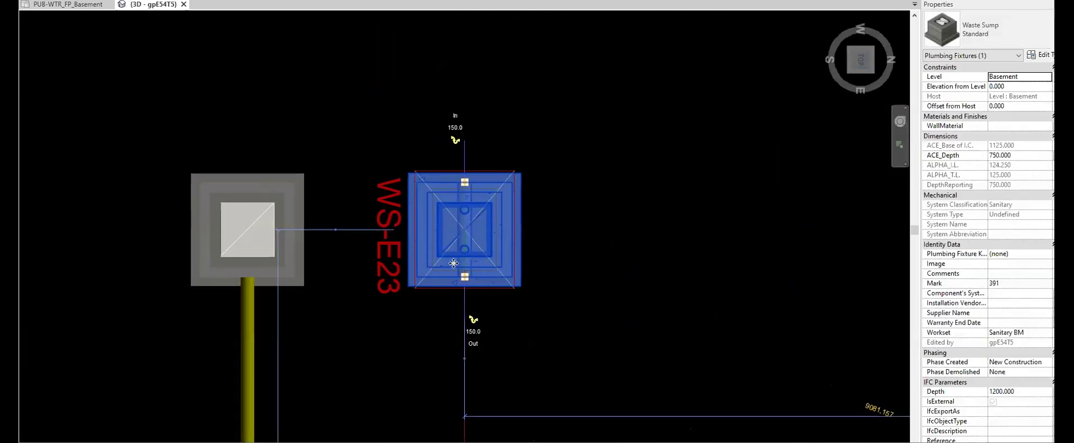
{"action": "key", "text": "c"}
{"action": "key", "text": "o"}
{"action": "left_click", "coordinate": [464, 229]}
{"action": "scroll", "coordinate": [371, 220], "scroll_direction": "down", "scroll_amount": 2}
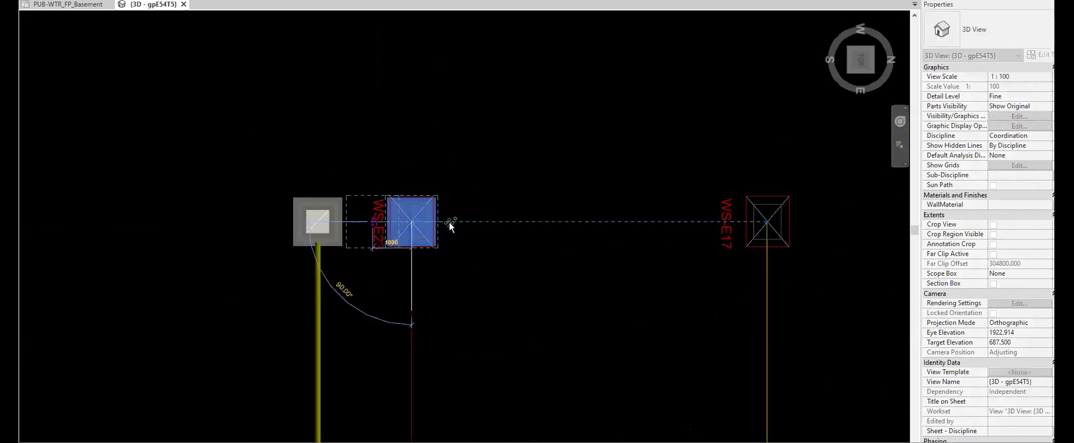
{"action": "scroll", "coordinate": [779, 220], "scroll_direction": "up", "scroll_amount": 1}
{"action": "left_click", "coordinate": [758, 223]}
- Place a further copy of the waste sump on the centre of the WS-D8 symbol and end the copying
{"action": "middle_click_drag", "start_coordinate": [720, 271], "coordinate": [385, 213]}
{"action": "scroll", "coordinate": [385, 214], "scroll_direction": "down", "scroll_amount": 3}
{"action": "scroll", "coordinate": [519, 211], "scroll_direction": "down", "scroll_amount": 2}
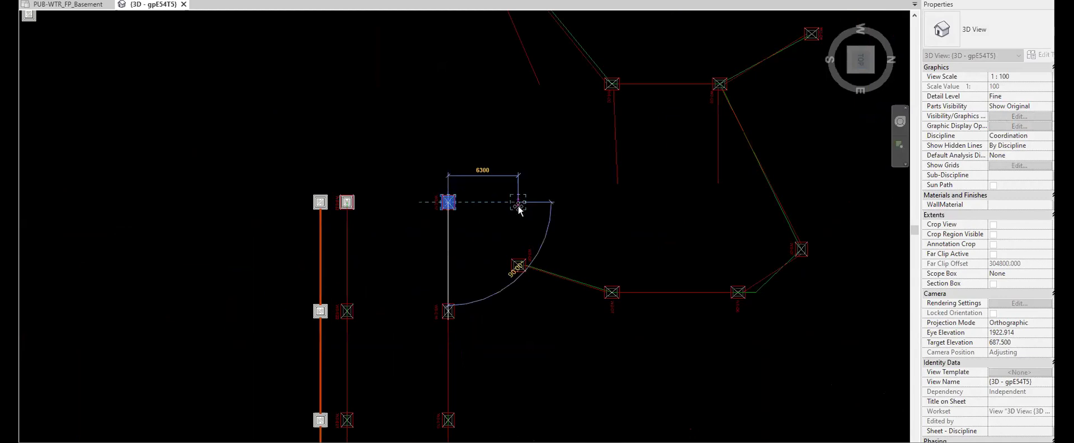
{"action": "scroll", "coordinate": [518, 206], "scroll_direction": "down", "scroll_amount": 3}
{"action": "scroll", "coordinate": [554, 238], "scroll_direction": "up", "scroll_amount": 5}
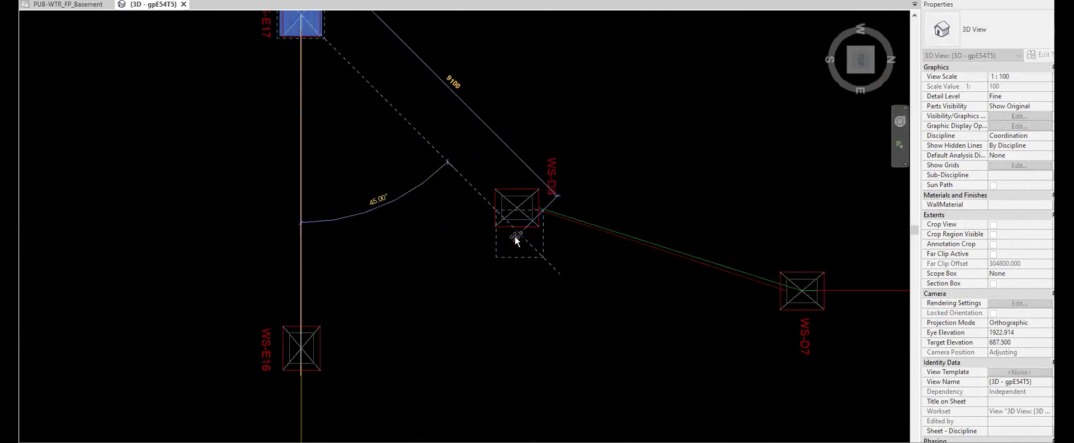
{"action": "scroll", "coordinate": [517, 211], "scroll_direction": "up", "scroll_amount": 8}
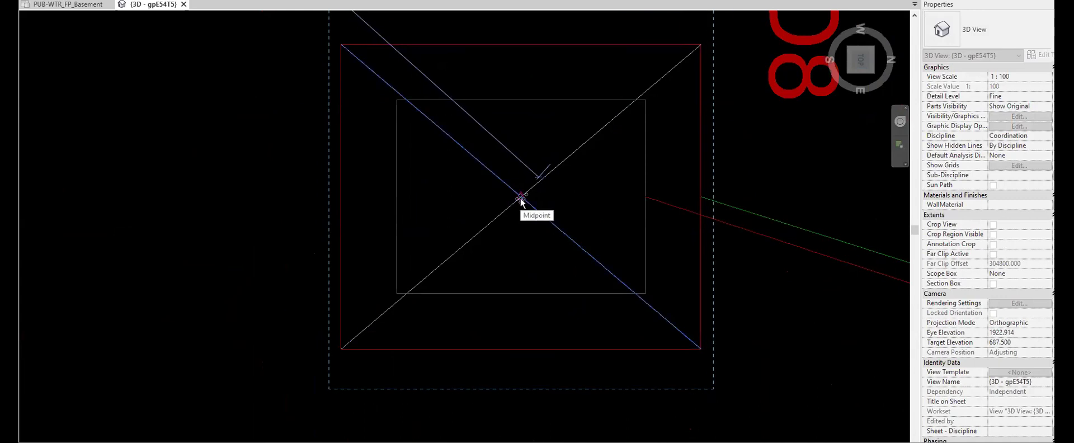
{"action": "scroll", "coordinate": [578, 186], "scroll_direction": "down", "scroll_amount": 3}
{"action": "scroll", "coordinate": [577, 186], "scroll_direction": "down", "scroll_amount": 5}
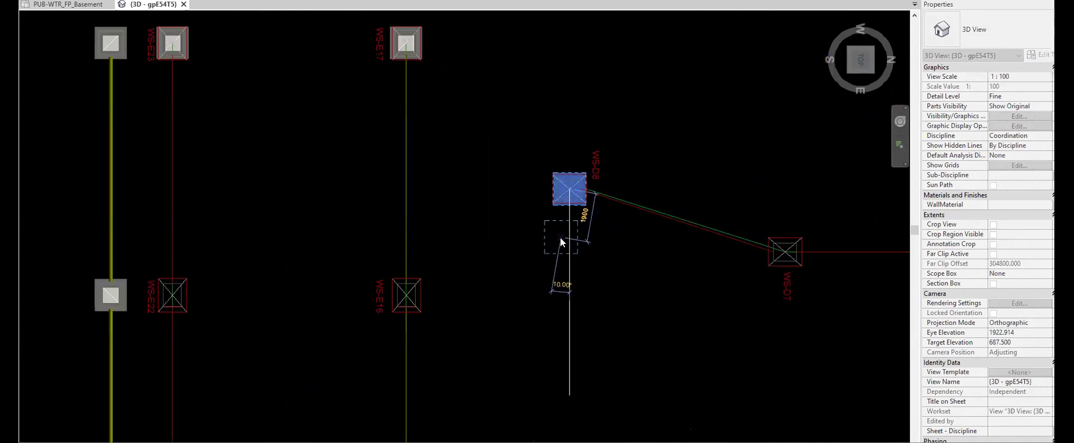
{"action": "key", "text": "Escape"}
{"action": "key", "text": "Escape"}
- Copy the waste sump at WS-E17 to a spot next to the WS-E11 symbol
{"action": "scroll", "coordinate": [586, 223], "scroll_direction": "down", "scroll_amount": 5}
{"action": "middle_click_drag", "start_coordinate": [556, 335], "coordinate": [661, 123], "text": "shift"}
{"action": "scroll", "coordinate": [330, 168], "scroll_direction": "up", "scroll_amount": 5}
{"action": "scroll", "coordinate": [324, 170], "scroll_direction": "down", "scroll_amount": 3}
{"action": "middle_click_drag", "start_coordinate": [432, 203], "coordinate": [357, 162]}
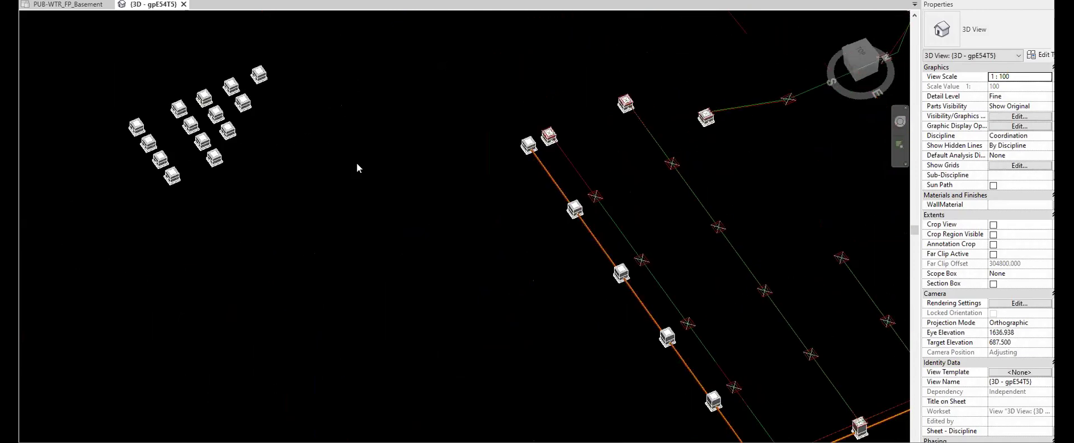
{"action": "left_click", "coordinate": [590, 113]}
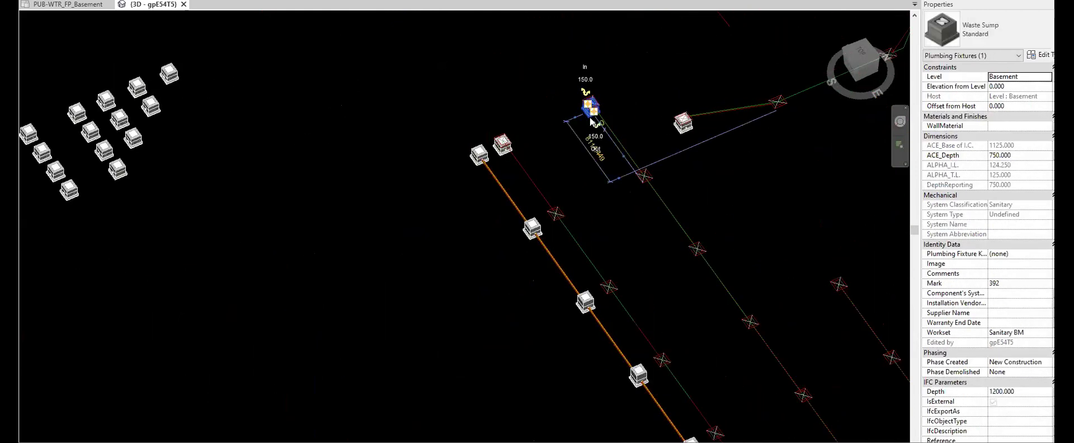
{"action": "scroll", "coordinate": [594, 105], "scroll_direction": "up", "scroll_amount": 3}
{"action": "left_click", "coordinate": [597, 97]}
{"action": "middle_click_drag", "start_coordinate": [726, 300], "coordinate": [297, 239]}
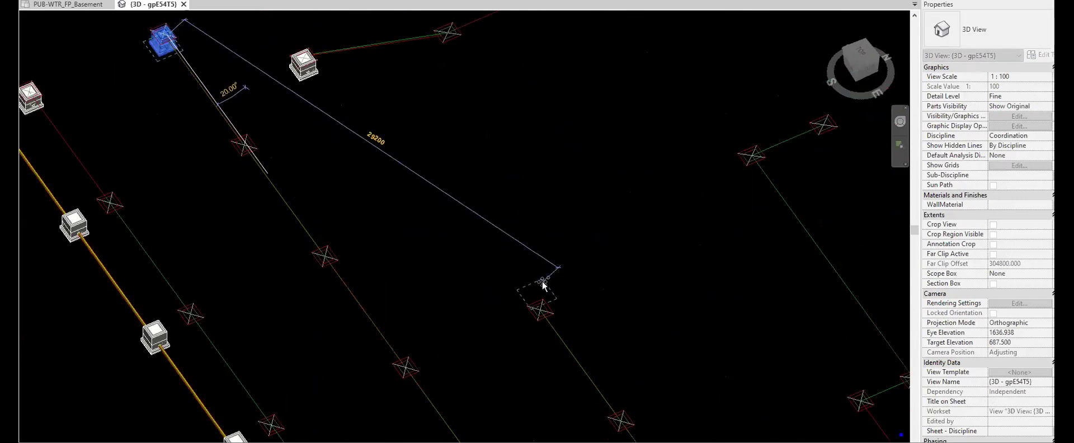
{"action": "left_click", "coordinate": [543, 284]}
- Move the copied waste sump in top view from its centre onto the centre of the WS-E11 symbol and deselect it
{"action": "left_click", "coordinate": [862, 57]}
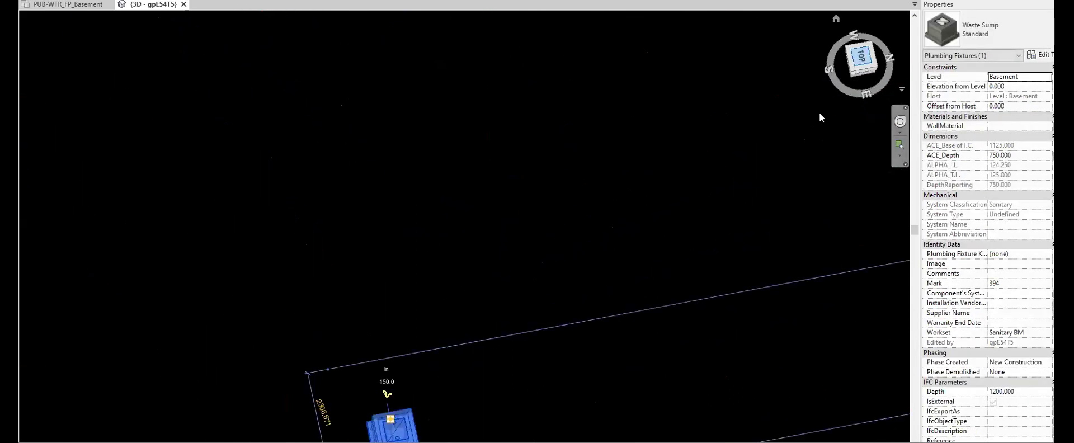
{"action": "middle_click_drag", "start_coordinate": [558, 224], "coordinate": [657, 175]}
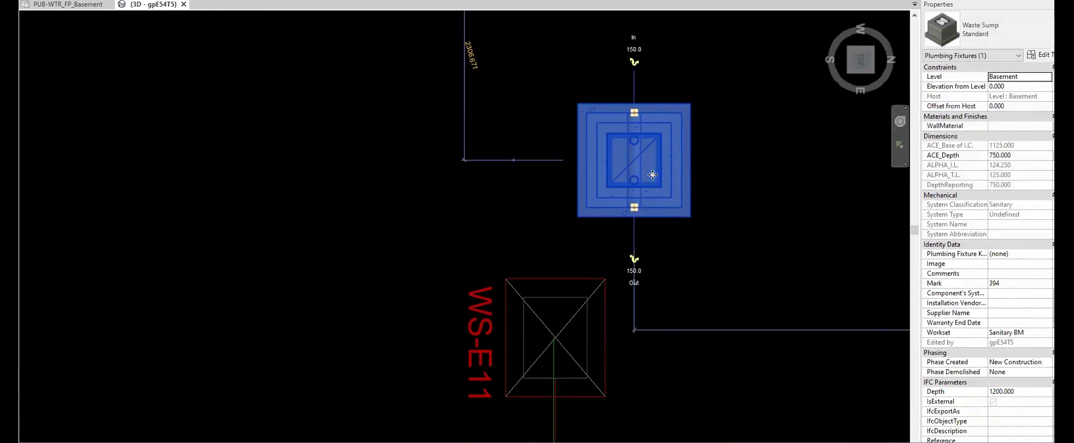
{"action": "key", "text": "m"}
{"action": "key", "text": "v"}
{"action": "left_click", "coordinate": [635, 158]}
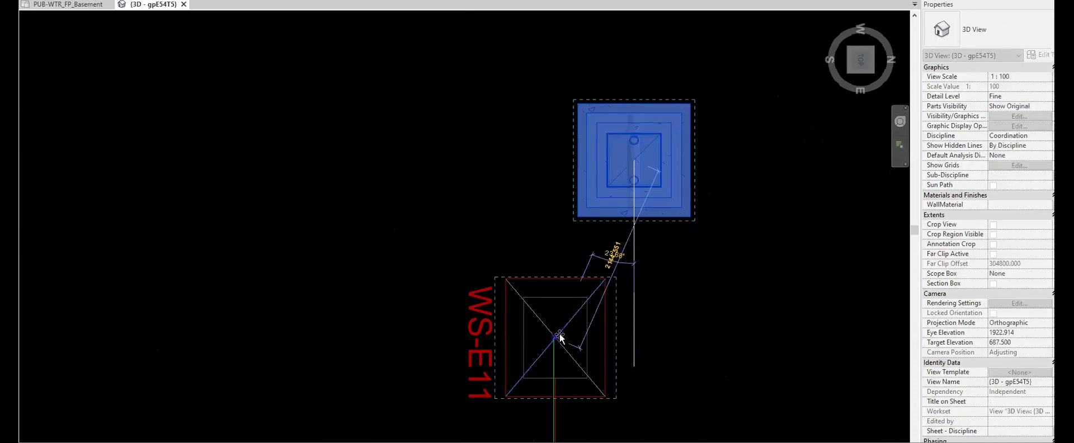
{"action": "scroll", "coordinate": [562, 370], "scroll_direction": "up", "scroll_amount": 3}
{"action": "scroll", "coordinate": [550, 316], "scroll_direction": "up", "scroll_amount": 2}
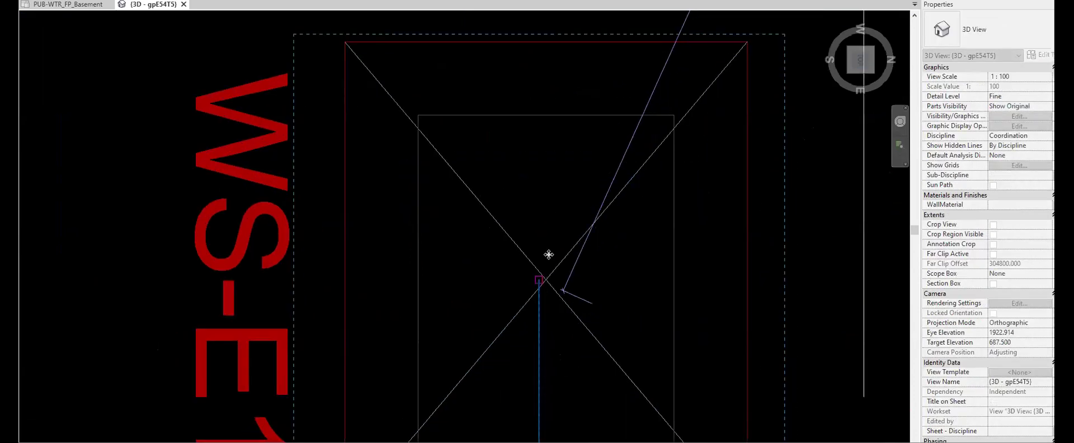
{"action": "left_click", "coordinate": [548, 257]}
{"action": "scroll", "coordinate": [575, 213], "scroll_direction": "down", "scroll_amount": 6}
{"action": "left_click", "coordinate": [659, 219]}
{"action": "scroll", "coordinate": [646, 217], "scroll_direction": "down", "scroll_amount": 3}
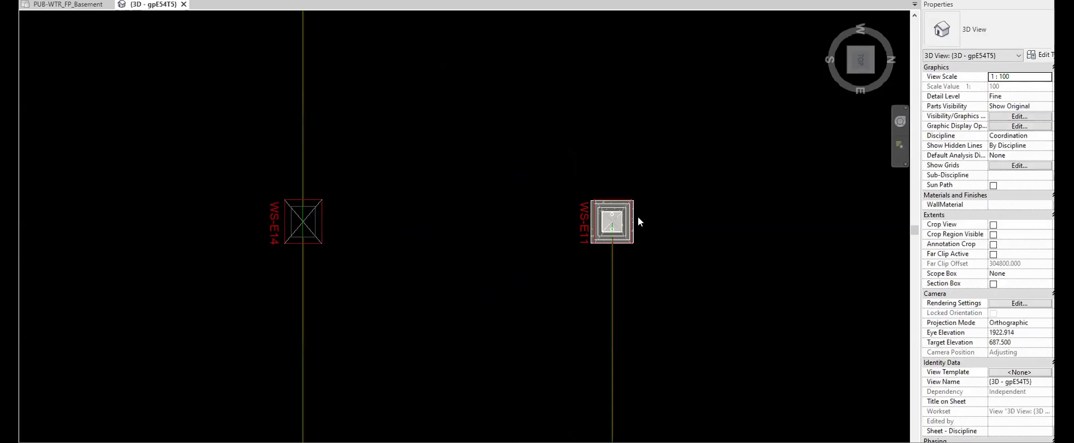
{"action": "left_click", "coordinate": [635, 218]}
{"action": "key", "text": "Escape"}
- Show the sump rows in an angled 3D view and bring the Dynamo window back beside them
{"action": "scroll", "coordinate": [579, 276], "scroll_direction": "down", "scroll_amount": 8}
{"action": "middle_click_drag", "start_coordinate": [526, 291], "coordinate": [567, 276], "text": "shift"}
{"action": "scroll", "coordinate": [567, 275], "scroll_direction": "up", "scroll_amount": 2}
{"action": "scroll", "coordinate": [568, 275], "scroll_direction": "up", "scroll_amount": 1}
{"action": "middle_click_drag", "start_coordinate": [532, 308], "coordinate": [363, 290]}
{"action": "middle_click_drag", "start_coordinate": [439, 280], "coordinate": [443, 249], "text": "shift"}
{"action": "scroll", "coordinate": [482, 253], "scroll_direction": "up", "scroll_amount": 2}
{"action": "key", "text": "Tab"}
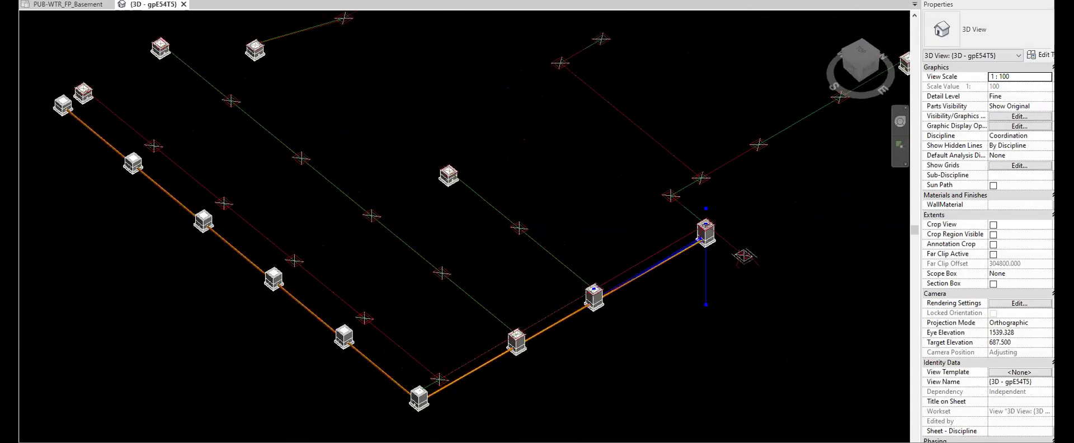
{"action": "left_click_drag", "start_coordinate": [1073, 23], "coordinate": [1012, 17]}
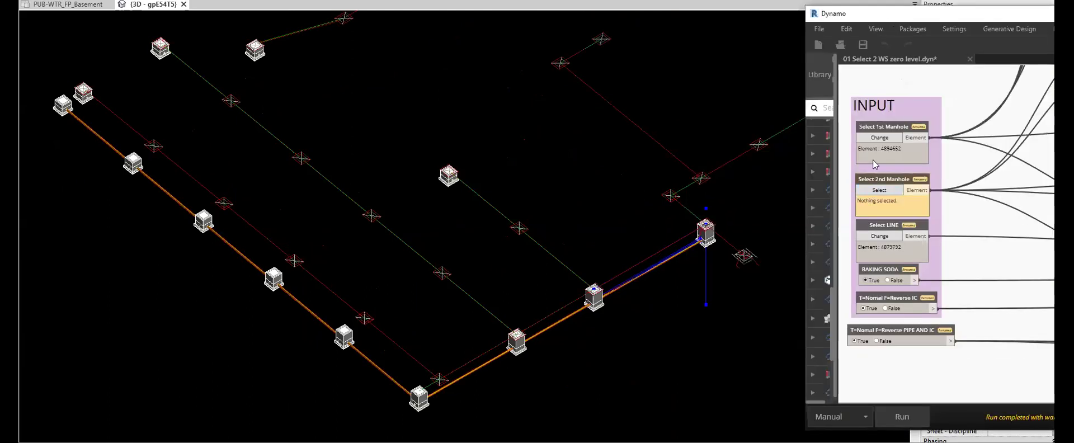
- Run the graph with the WS-E23 sump as 1st manhole, a sump from the spare group as 2nd manhole and the line leaving WS-E23
{"action": "left_click", "coordinate": [881, 139]}
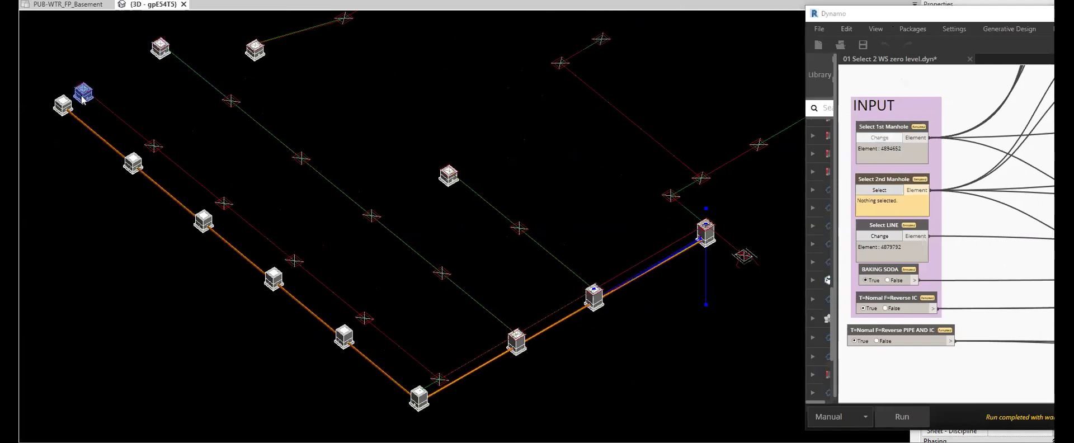
{"action": "left_click", "coordinate": [83, 94]}
{"action": "left_click", "coordinate": [877, 189]}
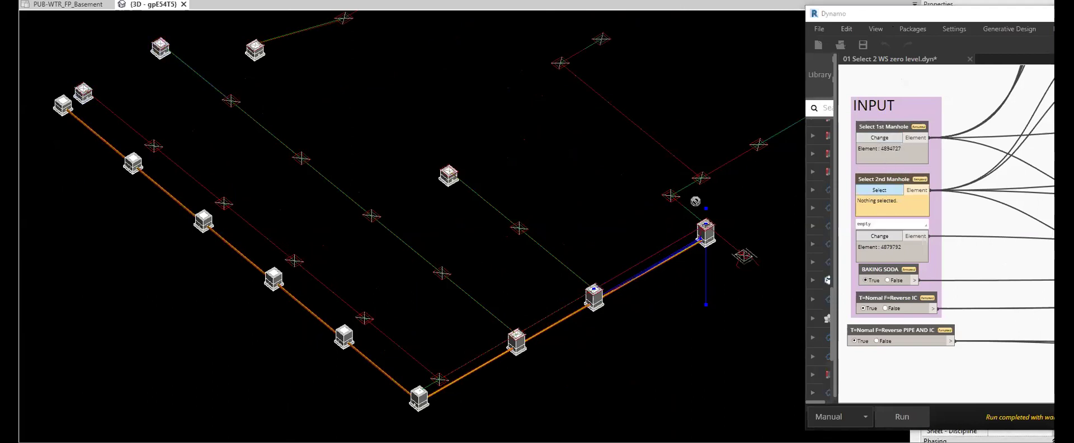
{"action": "scroll", "coordinate": [422, 181], "scroll_direction": "down", "scroll_amount": 3}
{"action": "left_click", "coordinate": [83, 129]}
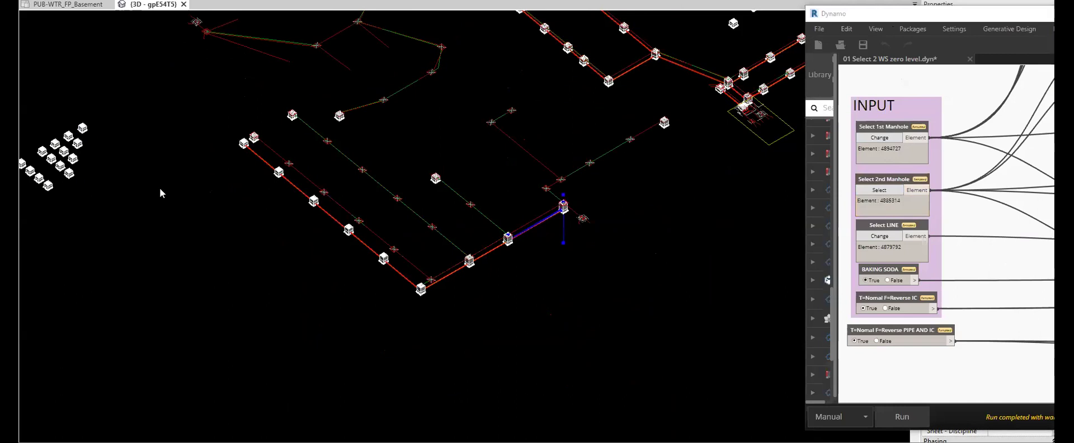
{"action": "mouse_move", "coordinate": [867, 212]}
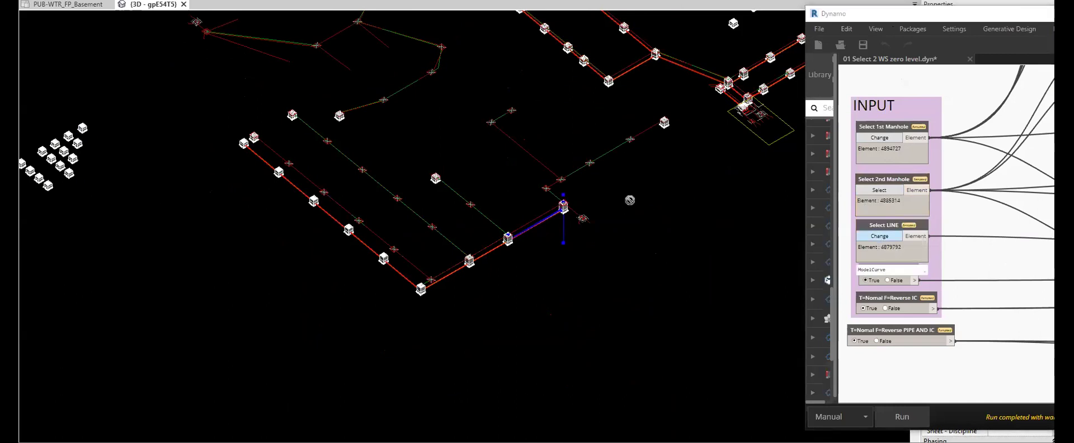
{"action": "left_click", "coordinate": [880, 236]}
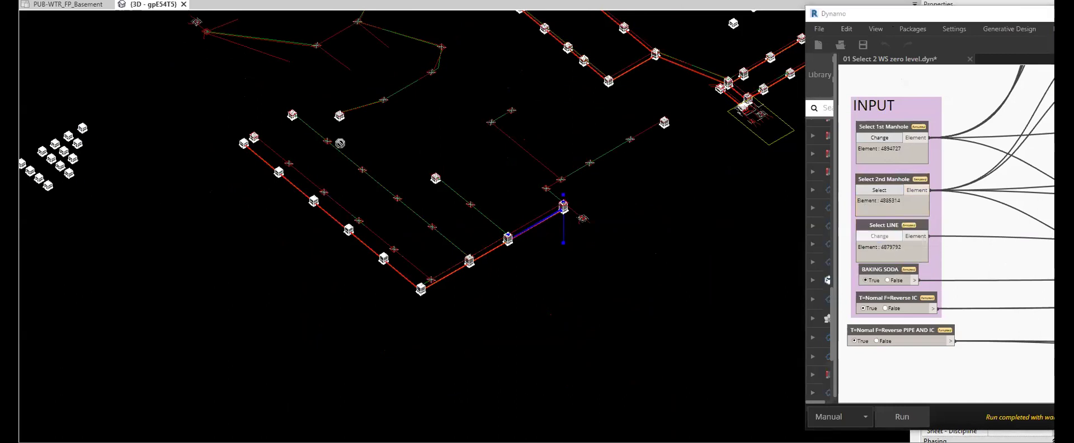
{"action": "left_click", "coordinate": [272, 155]}
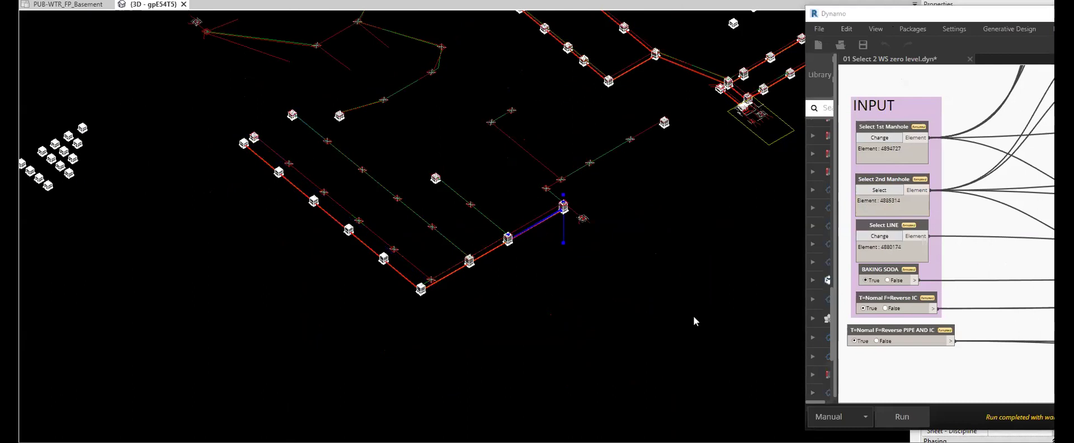
{"action": "left_click", "coordinate": [898, 417]}
{"action": "scroll", "coordinate": [273, 163], "scroll_direction": "up", "scroll_amount": 4}
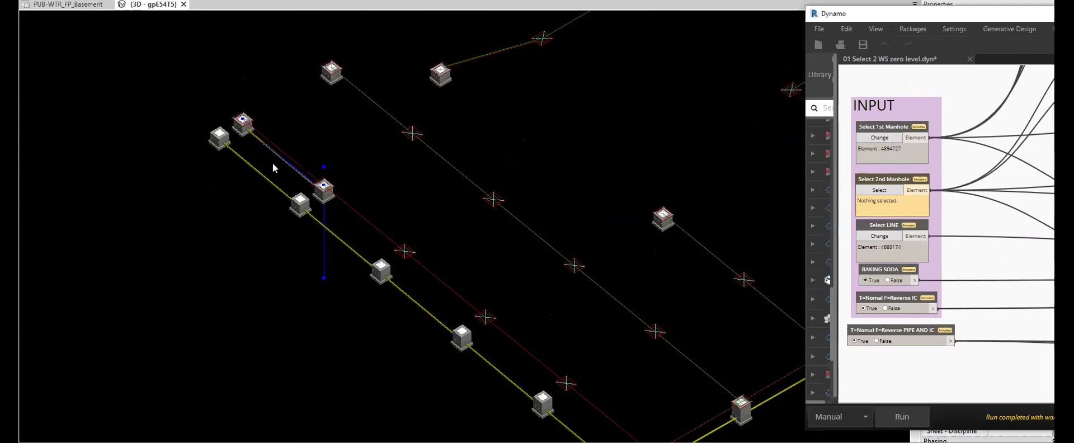
{"action": "left_click", "coordinate": [876, 138]}
{"action": "scroll", "coordinate": [323, 189], "scroll_direction": "down", "scroll_amount": 3}
{"action": "left_click", "coordinate": [49, 157]}
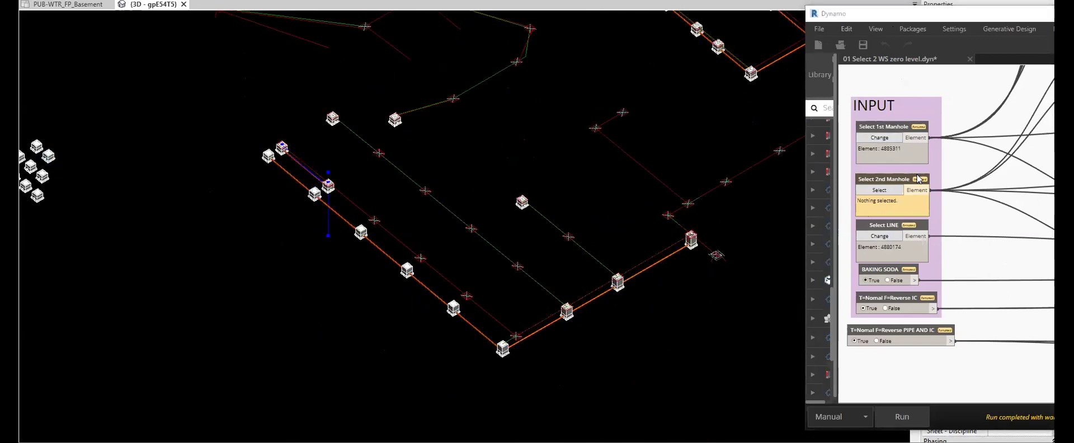
{"action": "left_click", "coordinate": [880, 191]}
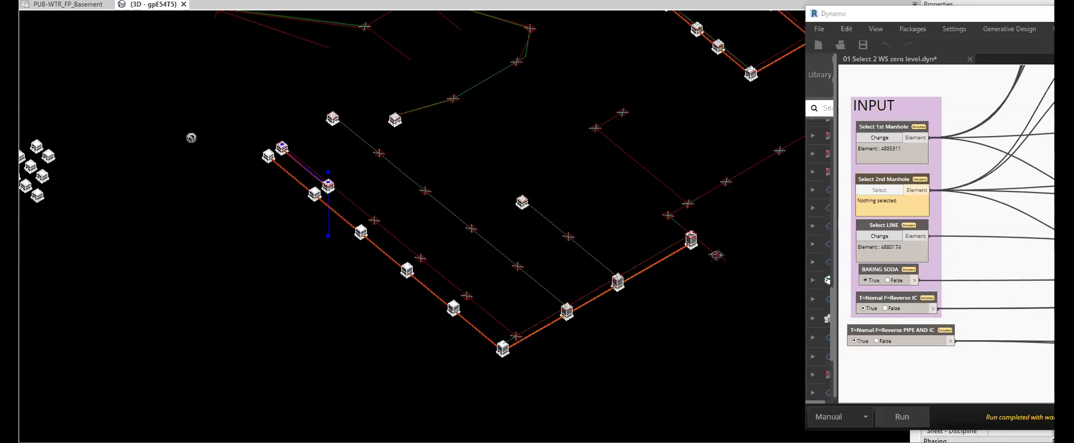
{"action": "key", "text": "Escape"}
- Run the graph with the newly connected sump as 1st manhole, another spare sump as 2nd manhole and the next line of that row
{"action": "left_click", "coordinate": [890, 141]}
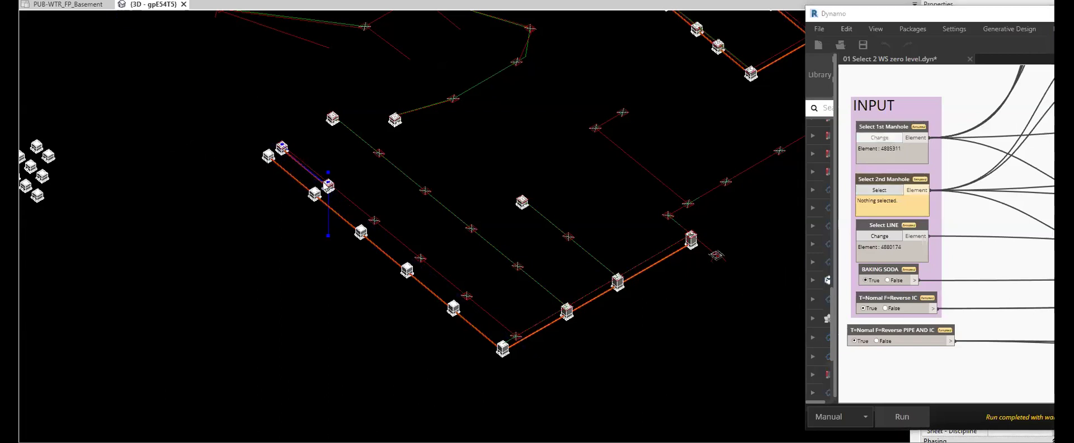
{"action": "left_click", "coordinate": [329, 192]}
{"action": "left_click", "coordinate": [893, 189]}
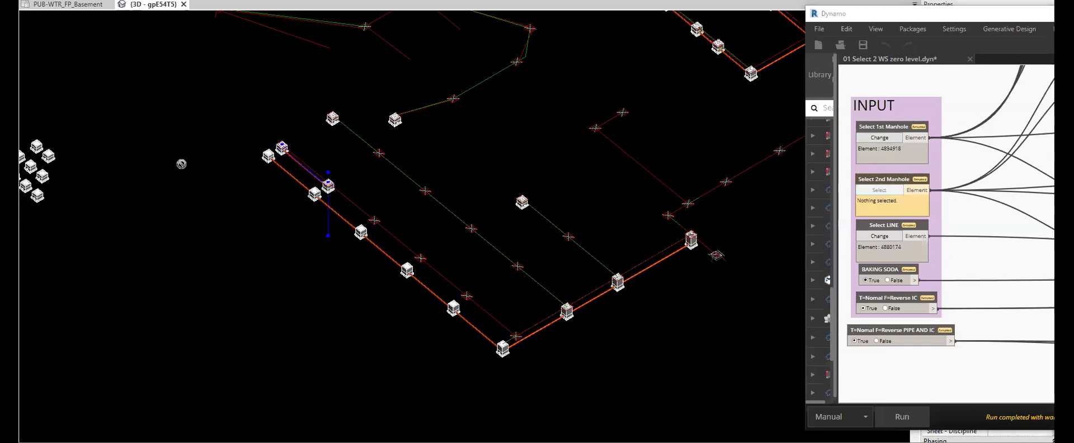
{"action": "left_click", "coordinate": [50, 157]}
{"action": "left_click", "coordinate": [897, 238]}
{"action": "left_click", "coordinate": [347, 203]}
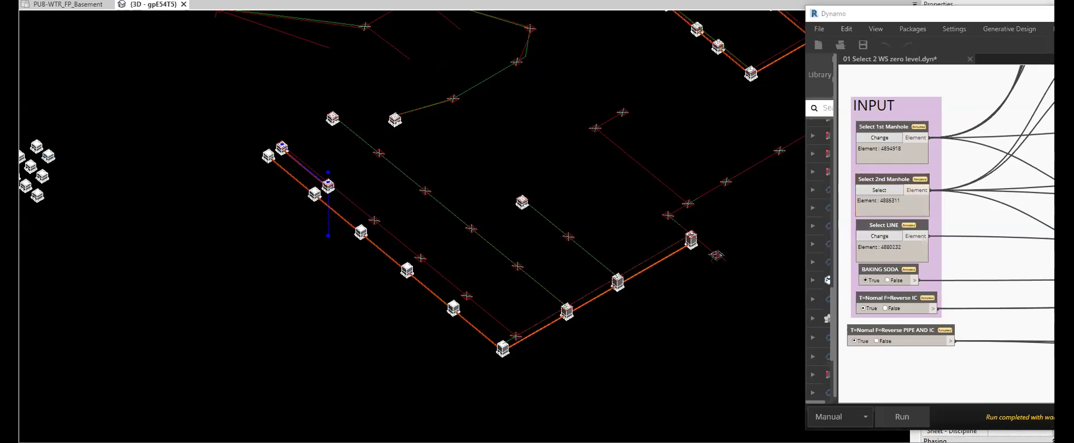
{"action": "left_click", "coordinate": [896, 416]}
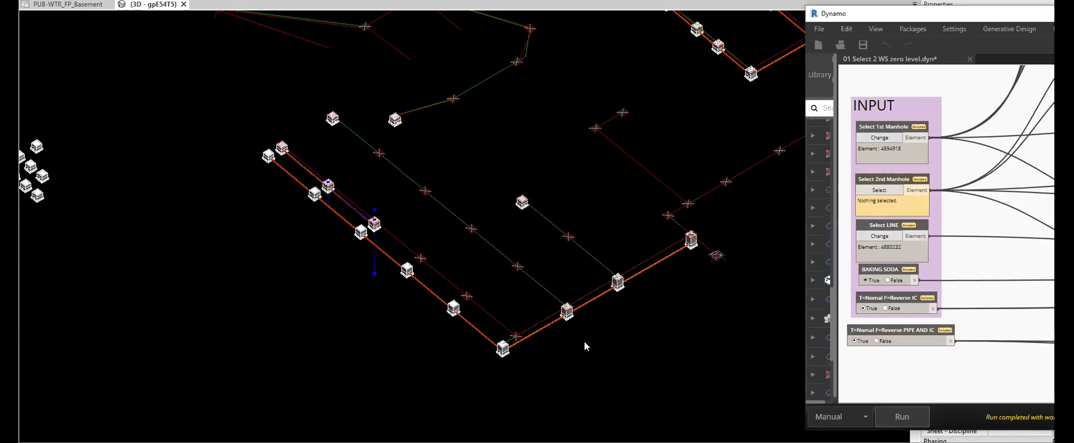
- Select the newly created pipe between the last two connected sumps and examine its slope and connections
{"action": "scroll", "coordinate": [345, 204], "scroll_direction": "up", "scroll_amount": 5}
{"action": "left_click", "coordinate": [343, 189]}
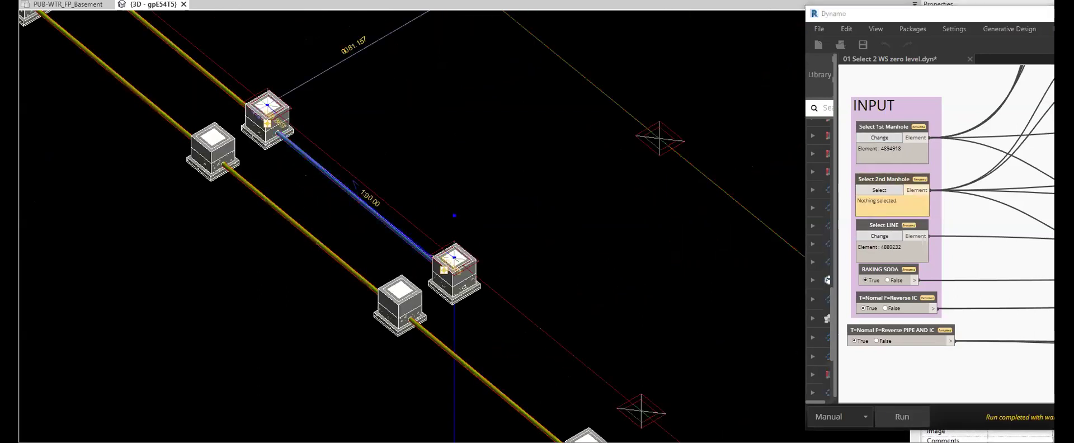
{"action": "scroll", "coordinate": [346, 220], "scroll_direction": "up", "scroll_amount": 3}
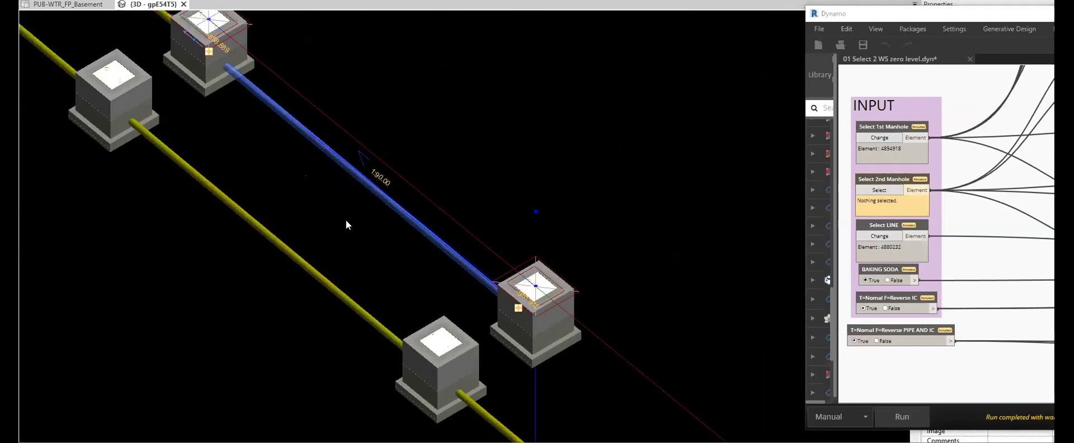
{"action": "scroll", "coordinate": [346, 220], "scroll_direction": "down", "scroll_amount": 2}
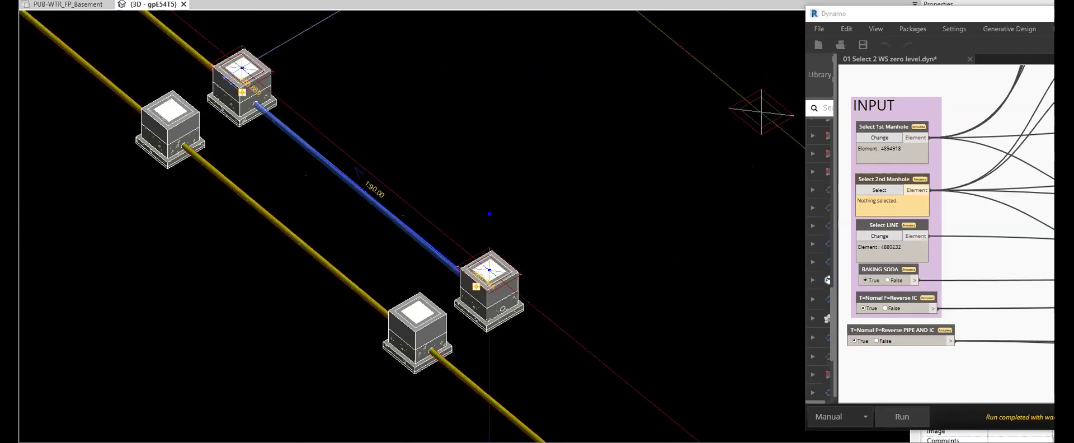
{"action": "scroll", "coordinate": [391, 159], "scroll_direction": "down", "scroll_amount": 4}
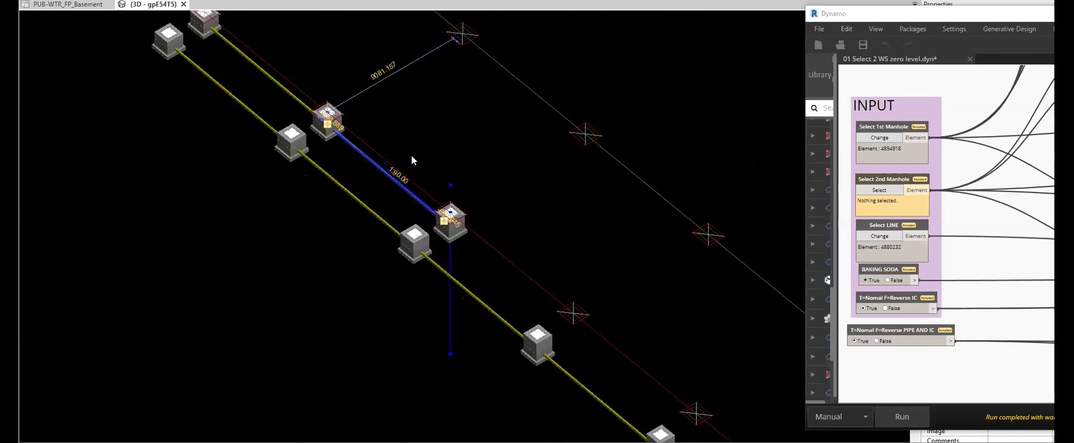
{"action": "scroll", "coordinate": [469, 202], "scroll_direction": "down", "scroll_amount": 3}
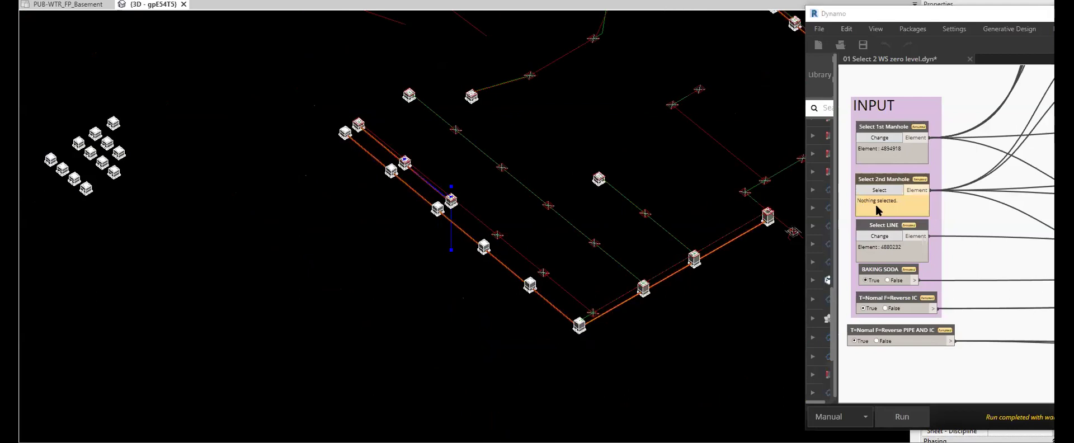
- Run the graph with the third sump of the WS-E23 row as 1st manhole, a spare sump as 2nd manhole and the line leaving that third sump
{"action": "left_click", "coordinate": [878, 190]}
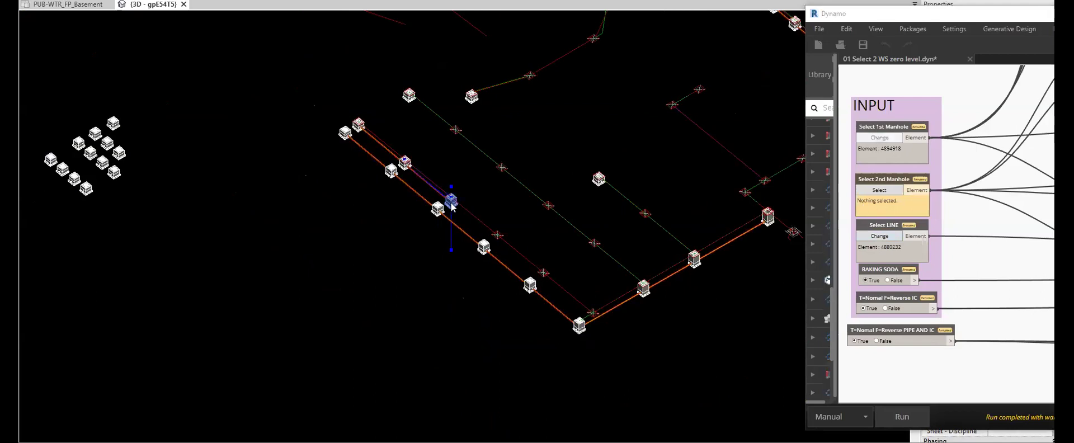
{"action": "left_click", "coordinate": [451, 203]}
{"action": "left_click", "coordinate": [873, 190]}
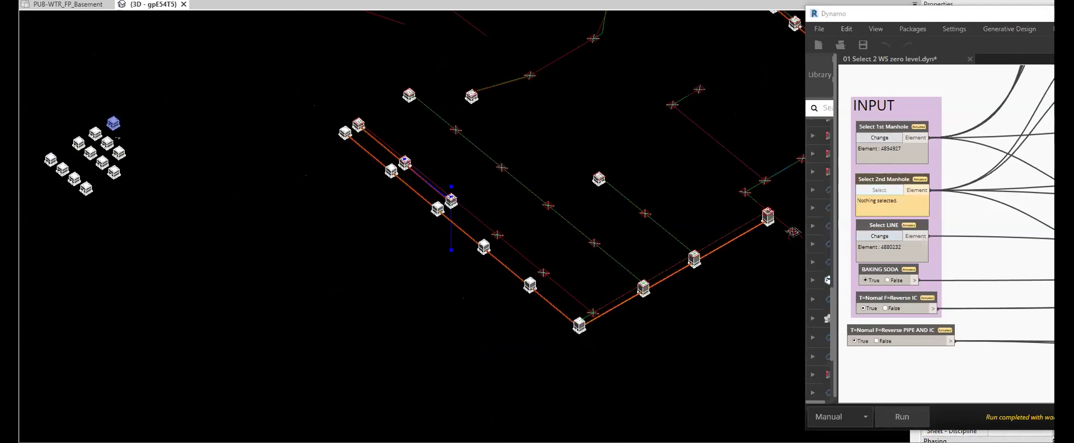
{"action": "left_click", "coordinate": [113, 122]}
{"action": "left_click", "coordinate": [879, 236]}
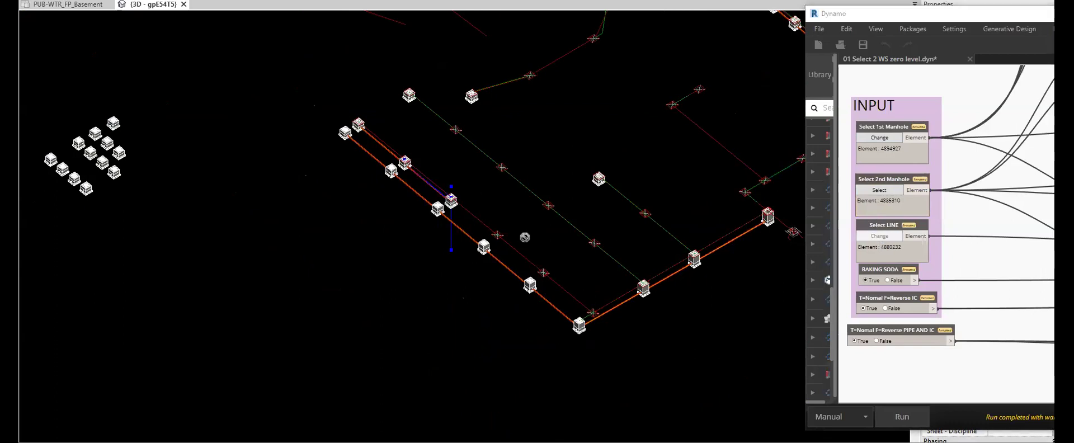
{"action": "left_click", "coordinate": [474, 221]}
{"action": "left_click", "coordinate": [893, 417]}
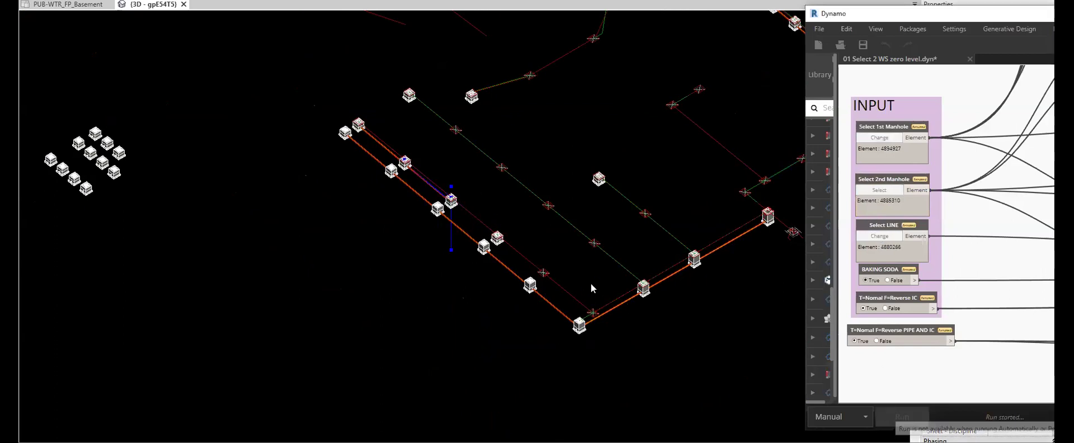
- Run the graph with the row's fourth sump as 1st manhole, another spare sump as 2nd manhole and the line leaving the fourth sump
{"action": "left_click", "coordinate": [890, 140]}
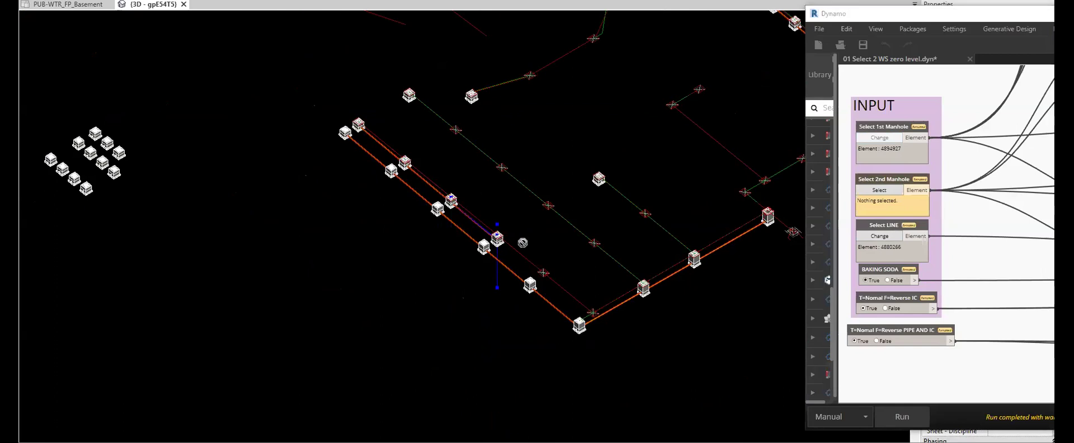
{"action": "left_click", "coordinate": [500, 245]}
{"action": "left_click", "coordinate": [887, 193]}
{"action": "left_click", "coordinate": [119, 154]}
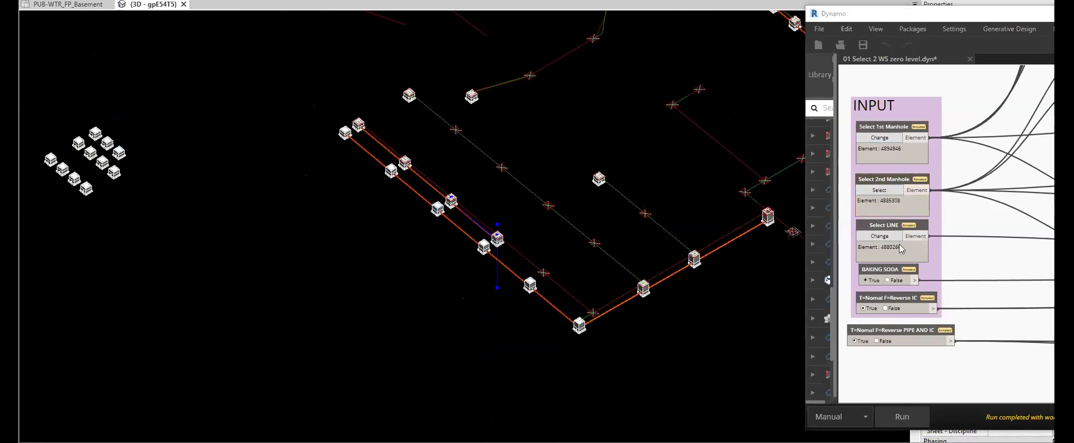
{"action": "left_click", "coordinate": [859, 238]}
{"action": "left_click", "coordinate": [511, 243]}
{"action": "left_click", "coordinate": [882, 419]}
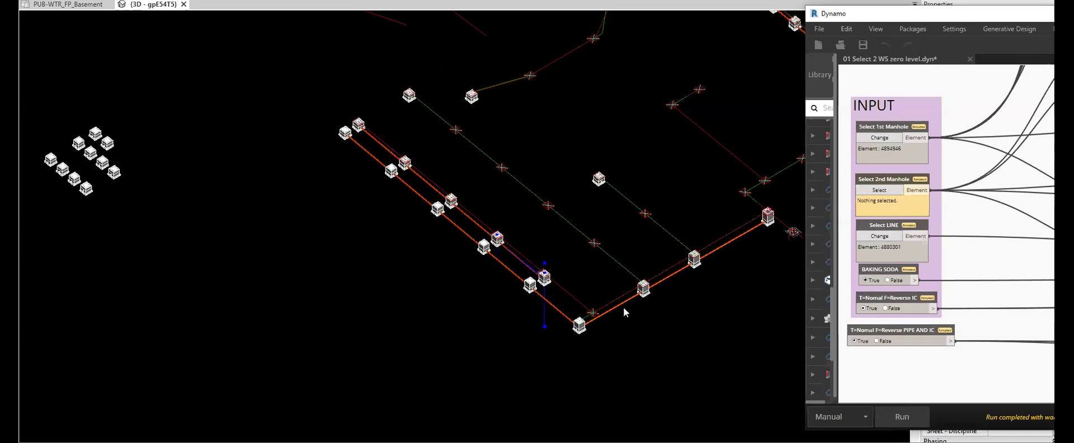
- Examine the newly connected sump row and the corner where it reaches the main pipe run from several angles
{"action": "scroll", "coordinate": [628, 323], "scroll_direction": "up", "scroll_amount": 3}
{"action": "middle_click_drag", "start_coordinate": [597, 329], "coordinate": [557, 265], "text": "shift"}
{"action": "left_click", "coordinate": [493, 275]}
{"action": "middle_click_drag", "start_coordinate": [532, 347], "coordinate": [563, 260], "text": "shift"}
{"action": "left_click", "coordinate": [545, 246]}
{"action": "middle_click_drag", "start_coordinate": [538, 202], "coordinate": [479, 314]}
{"action": "scroll", "coordinate": [535, 264], "scroll_direction": "down", "scroll_amount": 2}
{"action": "scroll", "coordinate": [556, 305], "scroll_direction": "up", "scroll_amount": 2}
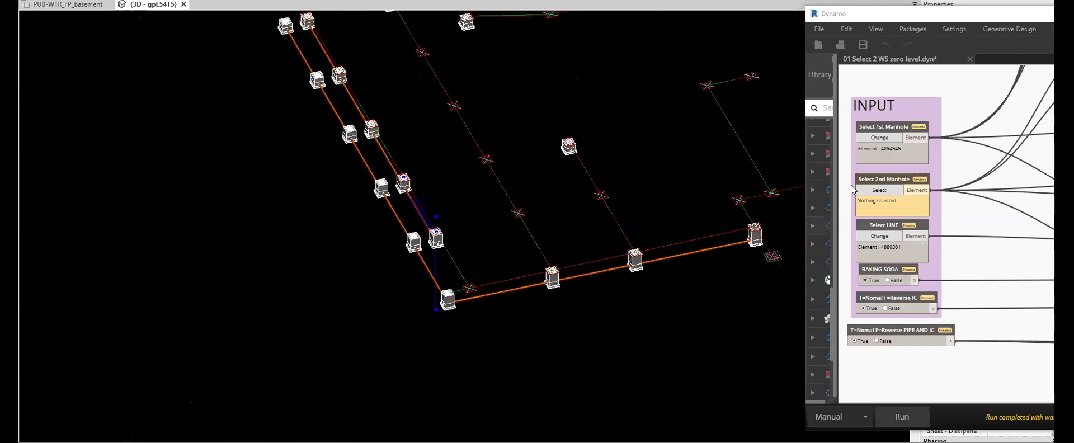
- Try removing the main-run pipe leaving the corner sump, select the line beneath it and undo the deletion
{"action": "left_click", "coordinate": [523, 286]}
{"action": "key", "text": "Delete"}
{"action": "left_click", "coordinate": [491, 285]}
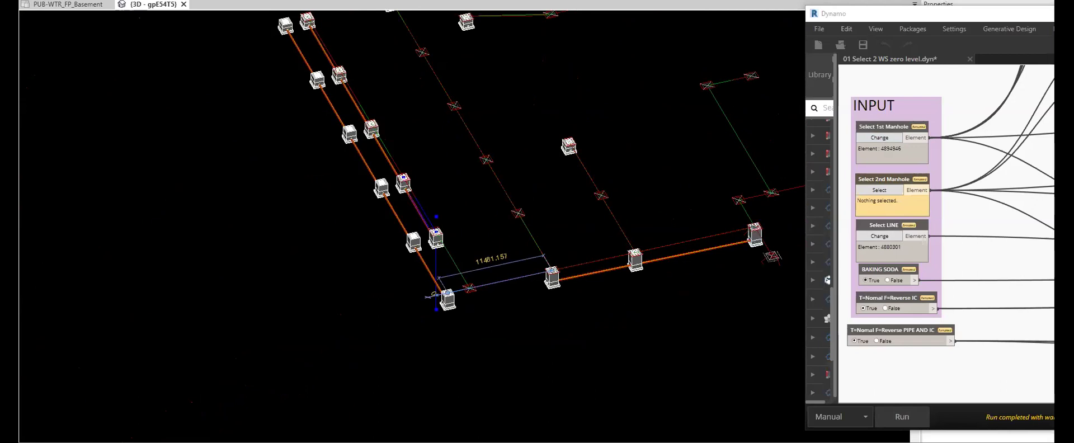
{"action": "key", "text": "ctrl+z"}
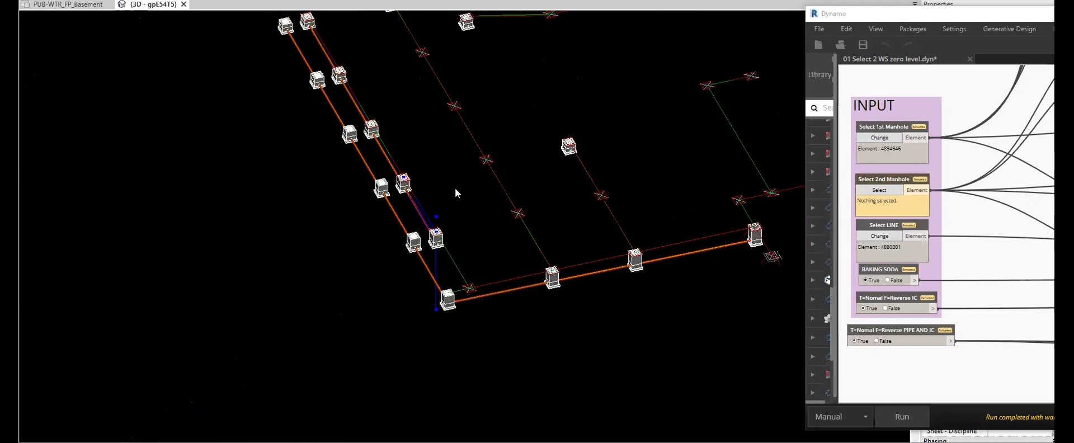
- Delete all five sumps and the pipes between them in the WS-E23 row beside the outer pipe run
{"action": "middle_click_drag", "start_coordinate": [444, 232], "coordinate": [428, 231], "text": "shift"}
{"action": "middle_click_drag", "start_coordinate": [467, 97], "coordinate": [451, 188]}
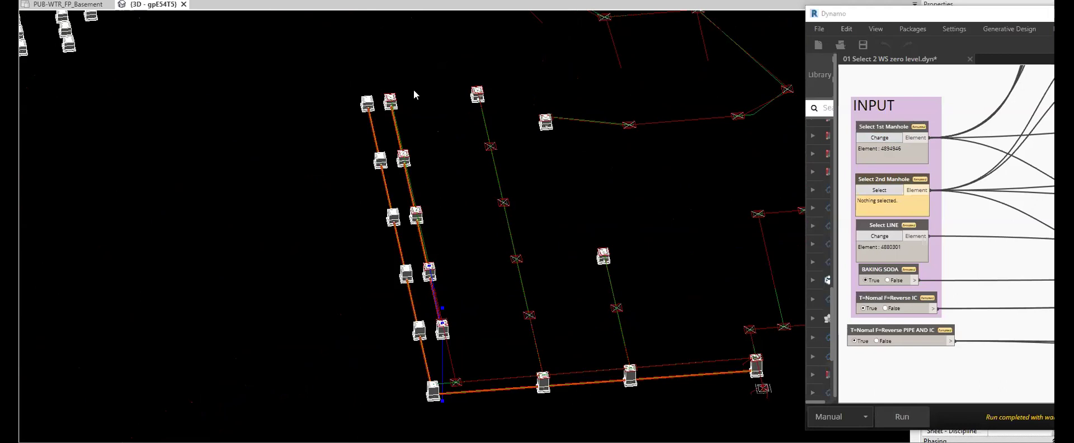
{"action": "left_click_drag", "start_coordinate": [382, 73], "coordinate": [421, 130]}
{"action": "middle_click_drag", "start_coordinate": [474, 239], "coordinate": [498, 241], "text": "shift"}
{"action": "middle_click_drag", "start_coordinate": [546, 150], "coordinate": [630, 168], "text": "shift"}
{"action": "left_click_drag", "start_coordinate": [451, 64], "coordinate": [500, 346]}
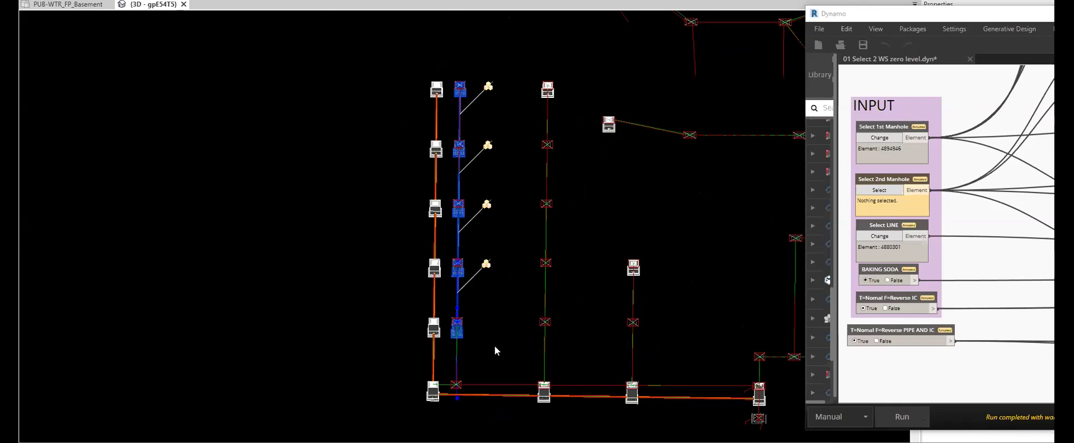
{"action": "key", "text": "Delete"}
- Set the start sump of the WS-E17 row as the graph's 1st manhole
{"action": "middle_click_drag", "start_coordinate": [493, 338], "coordinate": [526, 335], "text": "shift"}
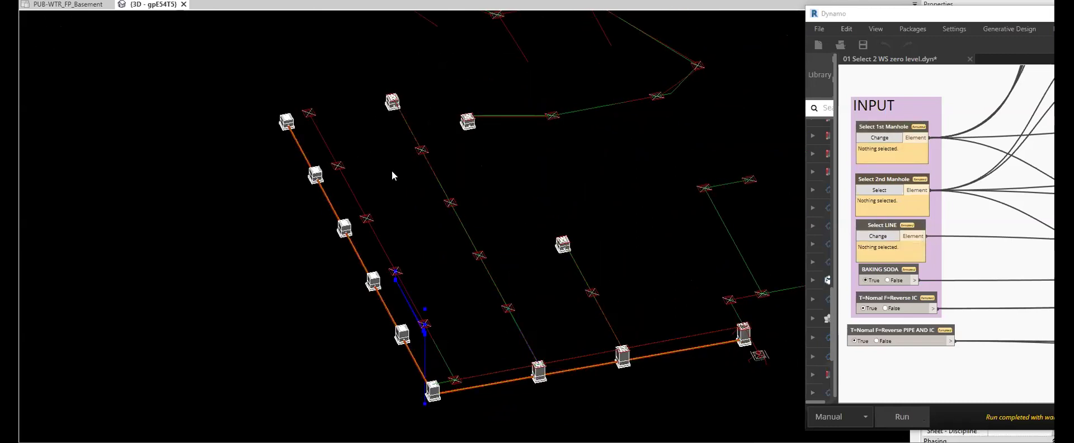
{"action": "left_click", "coordinate": [880, 138]}
{"action": "left_click", "coordinate": [390, 104]}
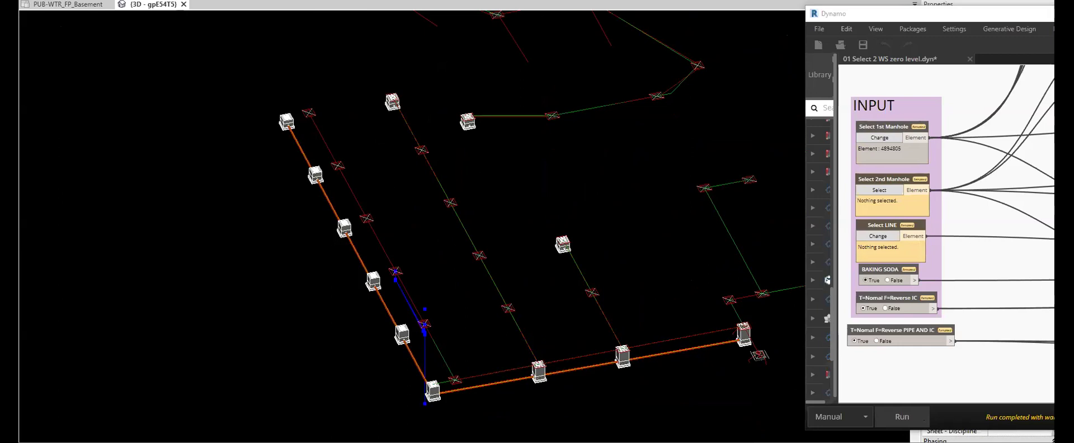
- Select the WS-E17 start sump and nudge it down along grid PD in the basement plan until it sits clear below its symbol
{"action": "left_click_drag", "start_coordinate": [363, 66], "coordinate": [417, 139]}
{"action": "middle_click_drag", "start_coordinate": [456, 283], "coordinate": [645, 347], "text": "shift"}
{"action": "middle_click_drag", "start_coordinate": [609, 115], "coordinate": [444, 194]}
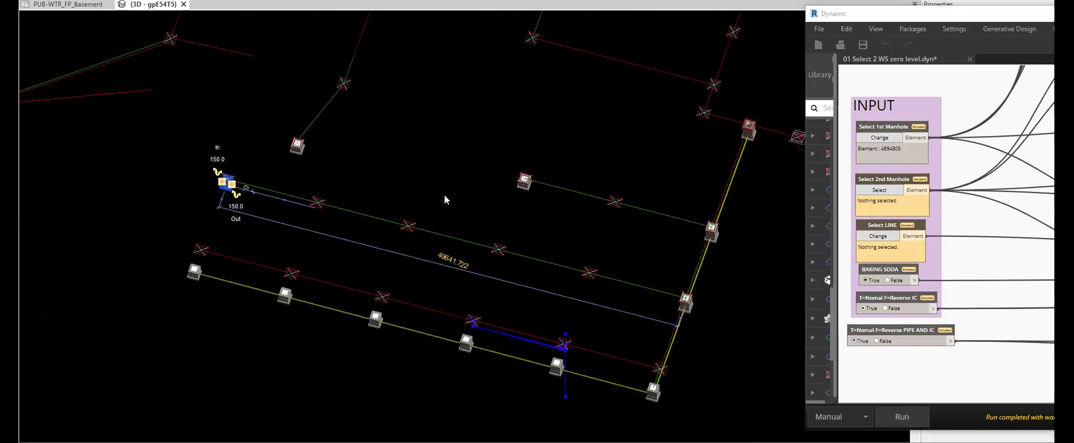
{"action": "scroll", "coordinate": [443, 194], "scroll_direction": "down", "scroll_amount": 2}
{"action": "key", "text": "ctrl+Tab"}
{"action": "scroll", "coordinate": [273, 198], "scroll_direction": "up", "scroll_amount": 4}
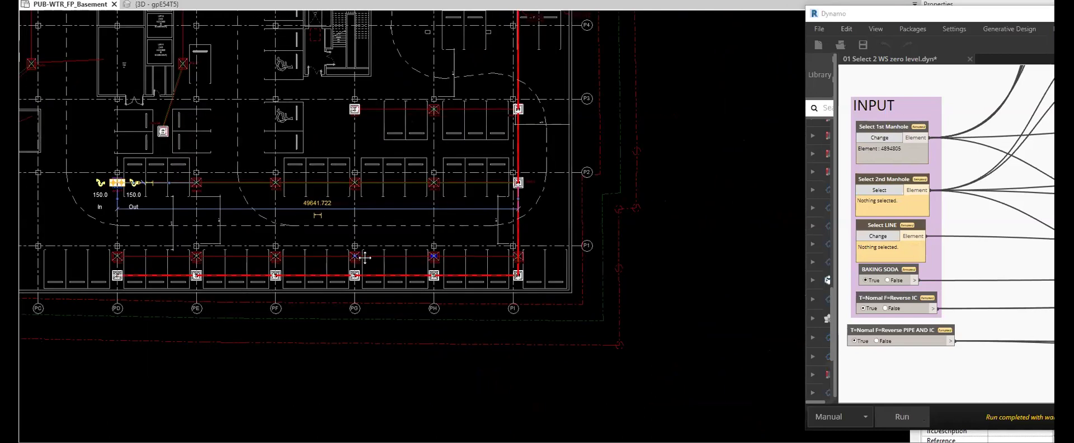
{"action": "key", "text": "Down"}
{"action": "key", "text": "Down"}
{"action": "key", "text": "Down"}
{"action": "key", "text": "Down"}
{"action": "key", "text": "Down"}
{"action": "key", "text": "Down"}
{"action": "key", "text": "Down"}
{"action": "key", "text": "Down"}
{"action": "key", "text": "Down"}
{"action": "key", "text": "Down"}
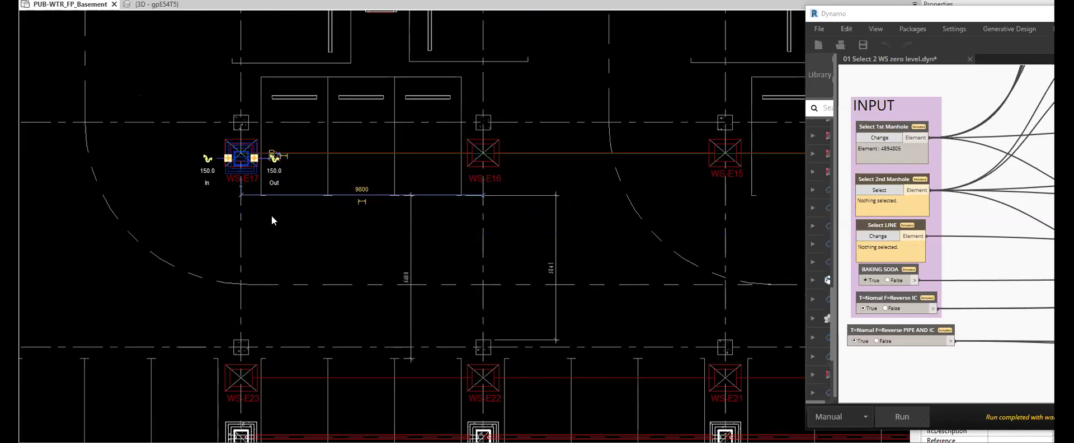
{"action": "key", "text": "Down"}
{"action": "key", "text": "Down"}
{"action": "key", "text": "Down"}
{"action": "key", "text": "Down"}
{"action": "key", "text": "Down"}
{"action": "key", "text": "Down"}
{"action": "key", "text": "Down"}
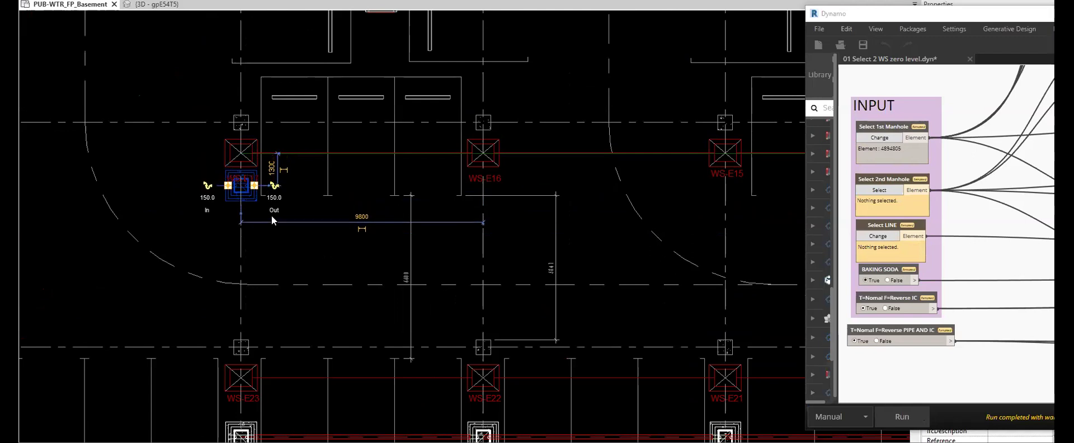
{"action": "key", "text": "Down"}
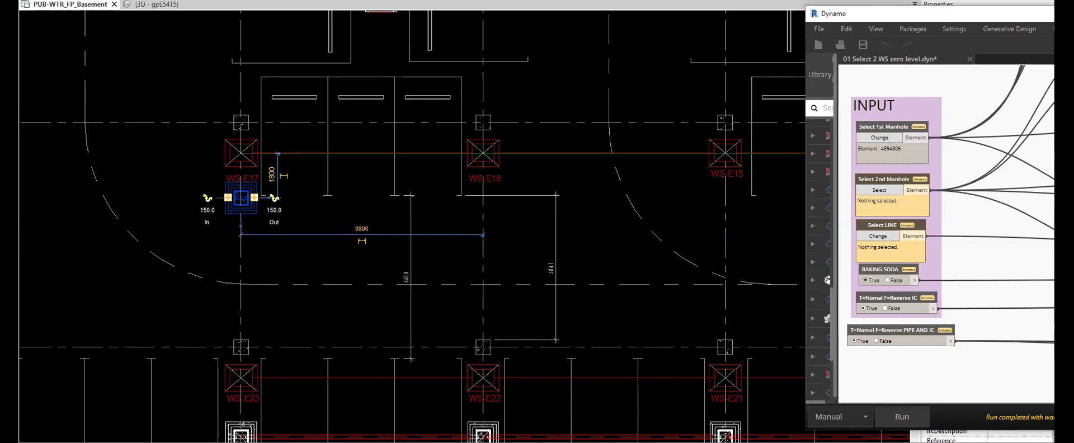
{"action": "left_click", "coordinate": [281, 257]}
{"action": "left_click", "coordinate": [254, 212]}
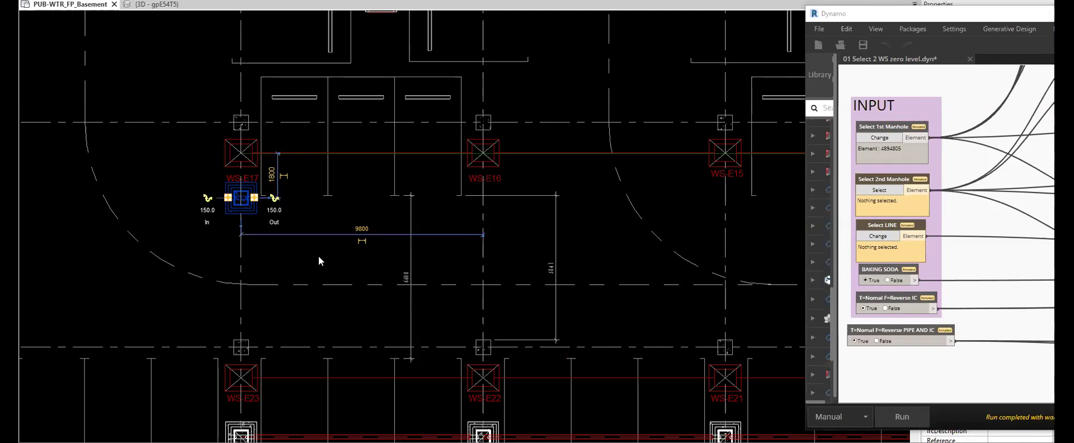
{"action": "key", "text": "Down"}
{"action": "key", "text": "Down"}
{"action": "key", "text": "Down"}
{"action": "key", "text": "Down"}
{"action": "key", "text": "Down"}
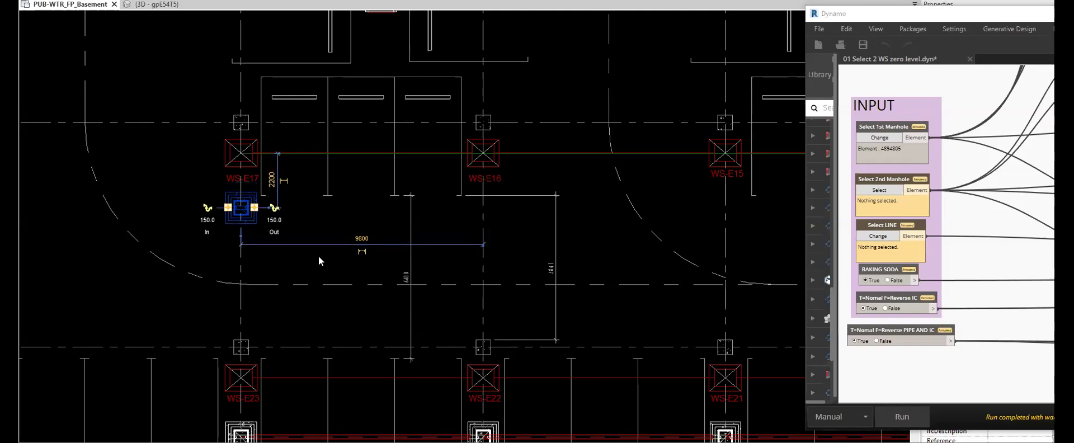
{"action": "key", "text": "Down"}
{"action": "key", "text": "Down"}
{"action": "key", "text": "Down"}
{"action": "scroll", "coordinate": [320, 247], "scroll_direction": "down", "scroll_amount": 2}
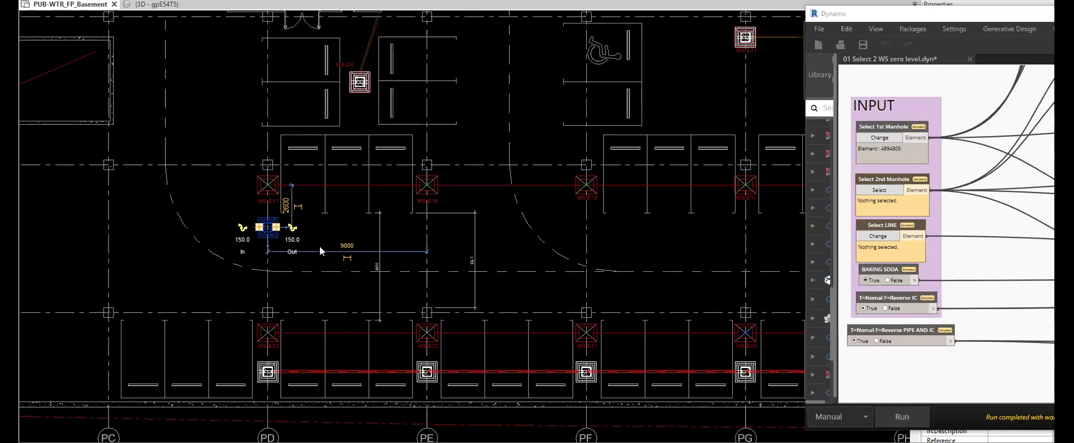
{"action": "key", "text": "Up"}
{"action": "key", "text": "Up"}
{"action": "key", "text": "Up"}
{"action": "left_click", "coordinate": [354, 233]}
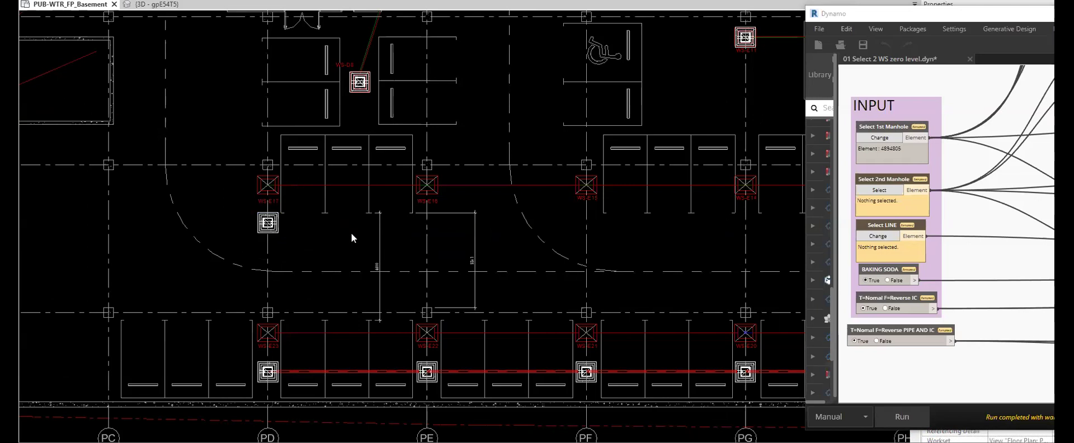
- Copy the five lines of the WS-E17 to WS-E12 row from the WS-E17 symbol's centre to the shifted sump's centre
{"action": "middle_click_drag", "start_coordinate": [351, 233], "coordinate": [261, 266]}
{"action": "scroll", "coordinate": [260, 267], "scroll_direction": "down", "scroll_amount": 2}
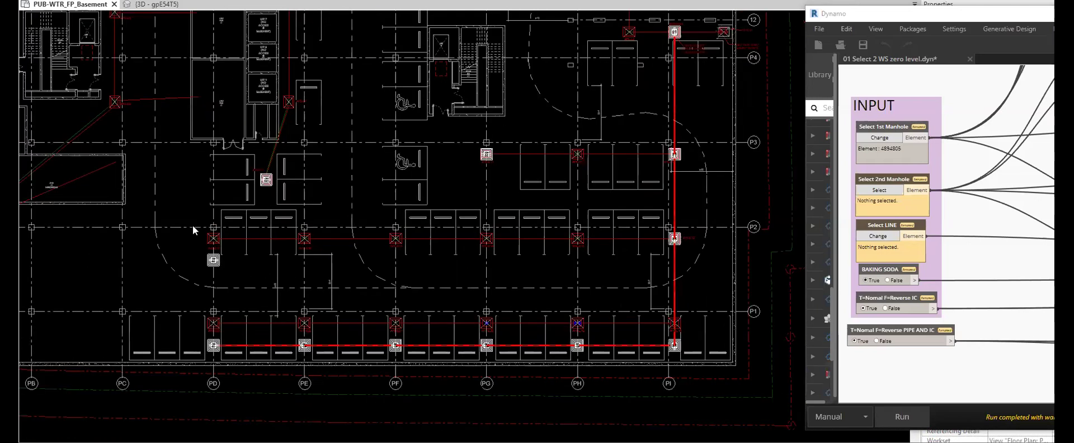
{"action": "left_click", "coordinate": [240, 240]}
{"action": "left_click", "coordinate": [340, 239], "text": "ctrl"}
{"action": "left_click", "coordinate": [423, 240], "text": "ctrl"}
{"action": "left_click", "coordinate": [548, 241]}
{"action": "left_click", "coordinate": [614, 241]}
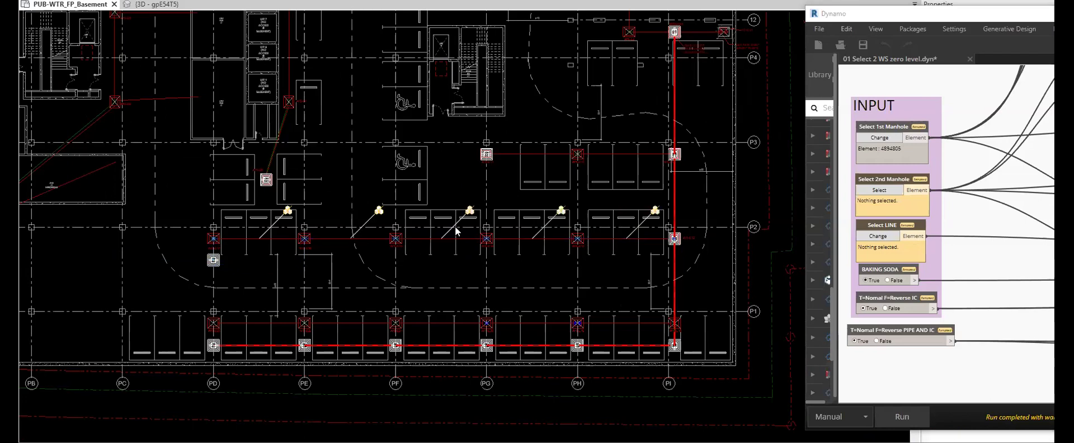
{"action": "scroll", "coordinate": [230, 248], "scroll_direction": "up", "scroll_amount": 3}
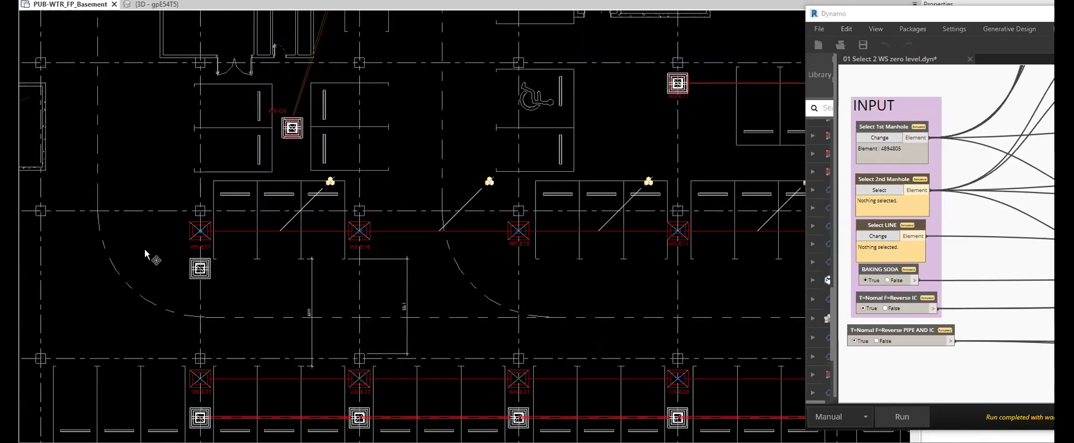
{"action": "scroll", "coordinate": [200, 240], "scroll_direction": "up", "scroll_amount": 6}
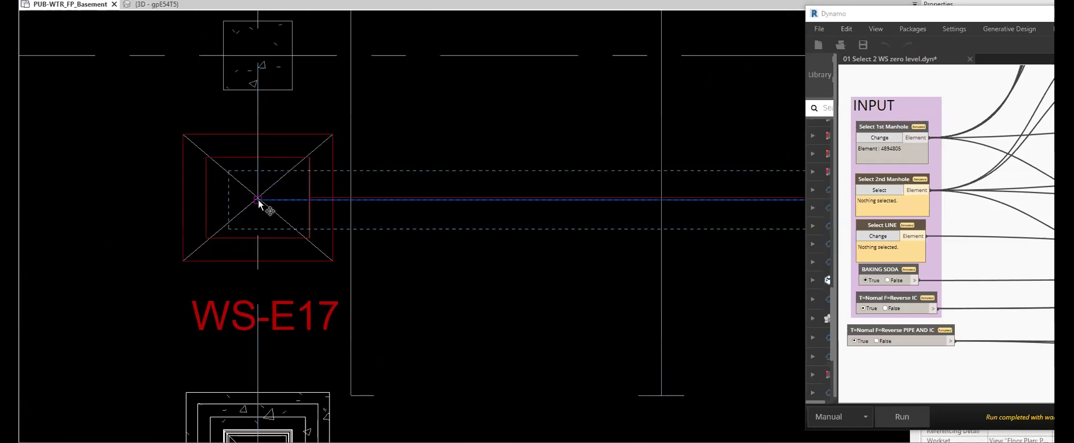
{"action": "scroll", "coordinate": [260, 207], "scroll_direction": "down", "scroll_amount": 2}
{"action": "scroll", "coordinate": [266, 352], "scroll_direction": "up", "scroll_amount": 5}
{"action": "scroll", "coordinate": [267, 347], "scroll_direction": "down", "scroll_amount": 6}
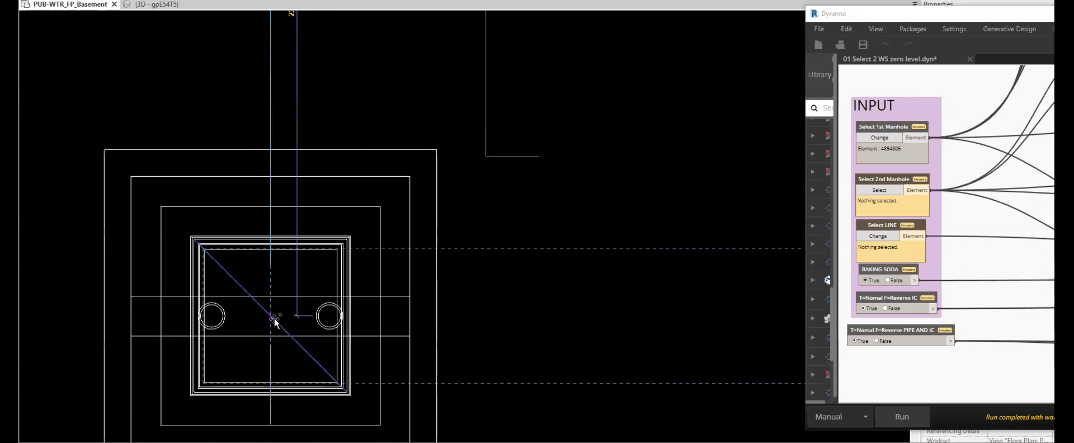
{"action": "scroll", "coordinate": [215, 240], "scroll_direction": "down", "scroll_amount": 5}
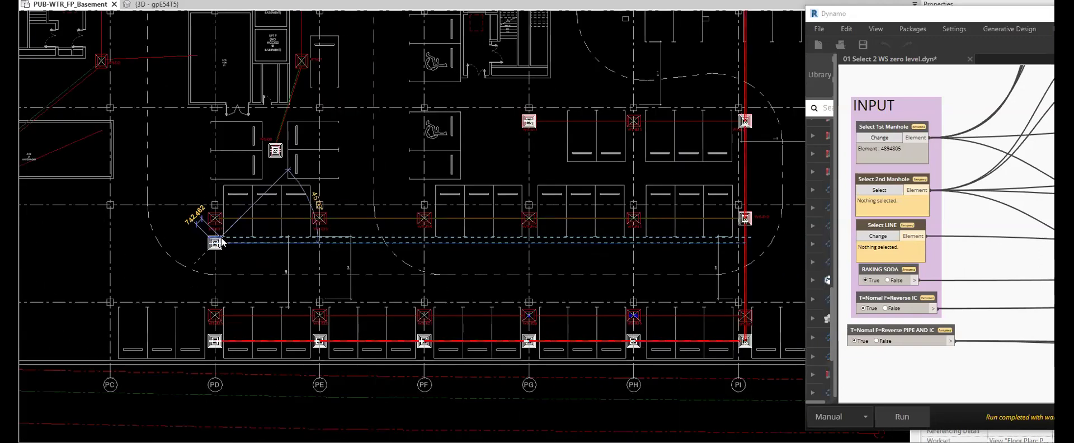
- Align the WS-E12 sump with the copied line of the shifted row
{"action": "scroll", "coordinate": [766, 240], "scroll_direction": "up", "scroll_amount": 5}
{"action": "scroll", "coordinate": [689, 263], "scroll_direction": "up", "scroll_amount": 2}
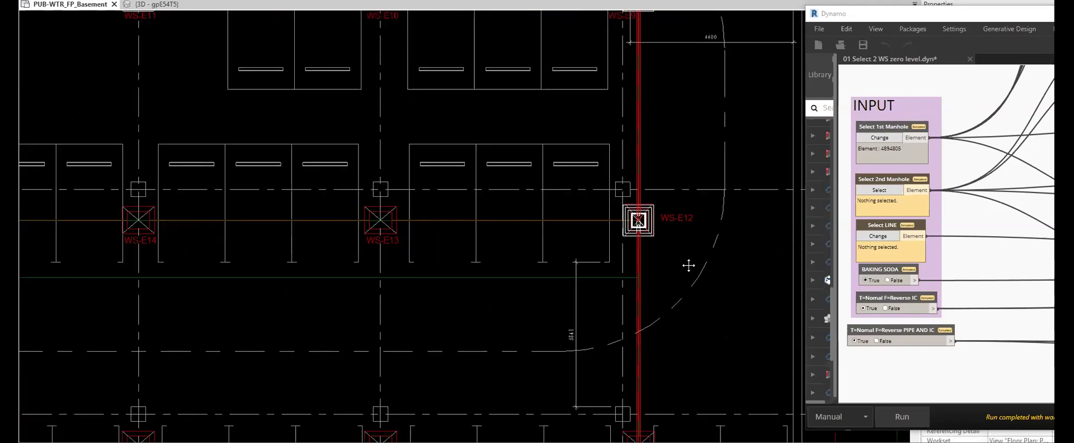
{"action": "scroll", "coordinate": [652, 243], "scroll_direction": "down", "scroll_amount": 2}
{"action": "scroll", "coordinate": [656, 239], "scroll_direction": "up", "scroll_amount": 2}
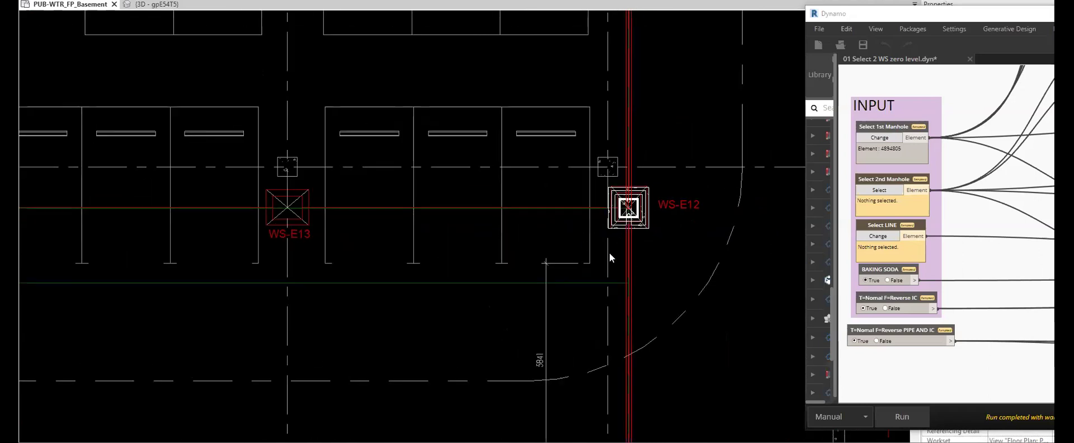
{"action": "scroll", "coordinate": [571, 227], "scroll_direction": "up", "scroll_amount": 1}
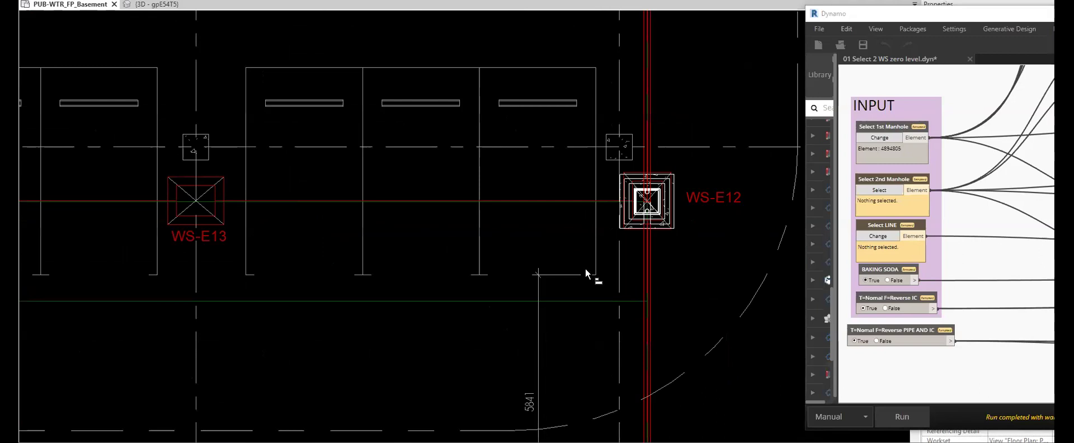
{"action": "left_click", "coordinate": [581, 297]}
{"action": "left_click", "coordinate": [662, 209]}
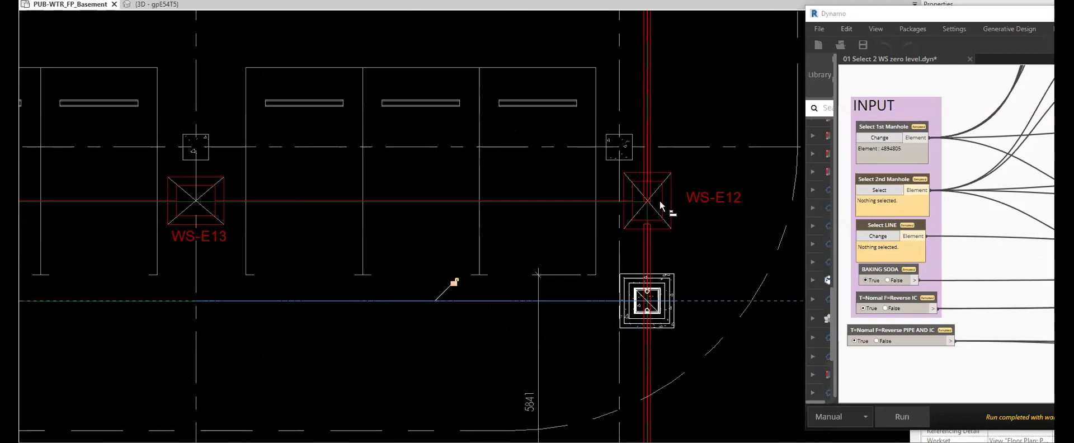
{"action": "key", "text": "Escape"}
{"action": "key", "text": "Escape"}
- Delete the two main-run pipes that meet at the WS-E12 sump, one above and one below it
{"action": "left_click", "coordinate": [653, 164]}
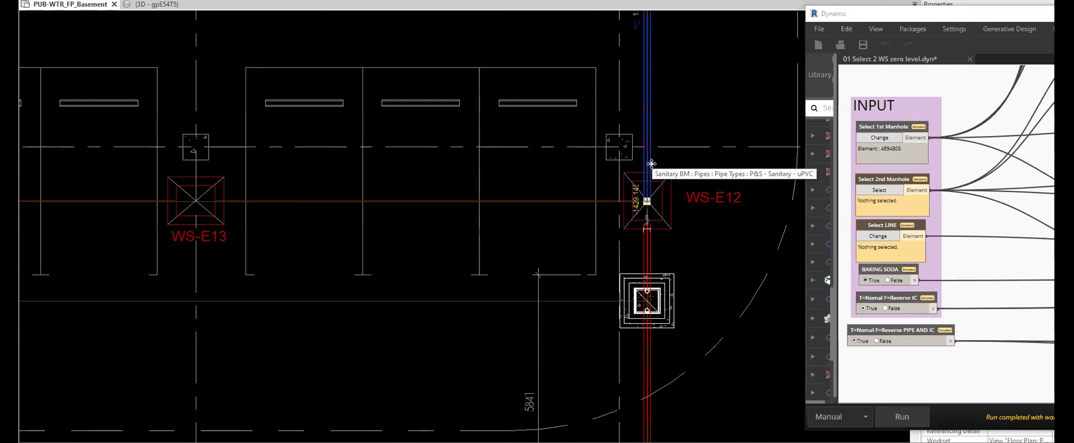
{"action": "key", "text": "Delete"}
{"action": "left_click", "coordinate": [650, 244]}
{"action": "key", "text": "Delete"}
- Shorten the vertical line below the WS-E12 symbol so its upper end meets the centre of the moved sump
{"action": "left_click", "coordinate": [648, 223]}
{"action": "left_click_drag", "start_coordinate": [648, 201], "coordinate": [648, 301]}
{"action": "scroll", "coordinate": [646, 303], "scroll_direction": "up", "scroll_amount": 5}
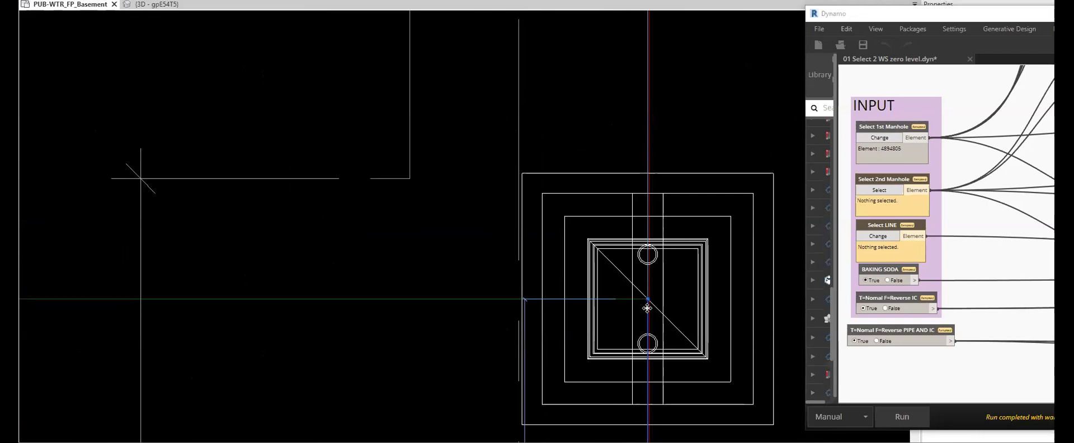
- Stretch the vertical line above the WS-E12 symbol down so its lower end meets the centre of the moved sump
{"action": "scroll", "coordinate": [627, 327], "scroll_direction": "down", "scroll_amount": 6}
{"action": "scroll", "coordinate": [619, 154], "scroll_direction": "up", "scroll_amount": 3}
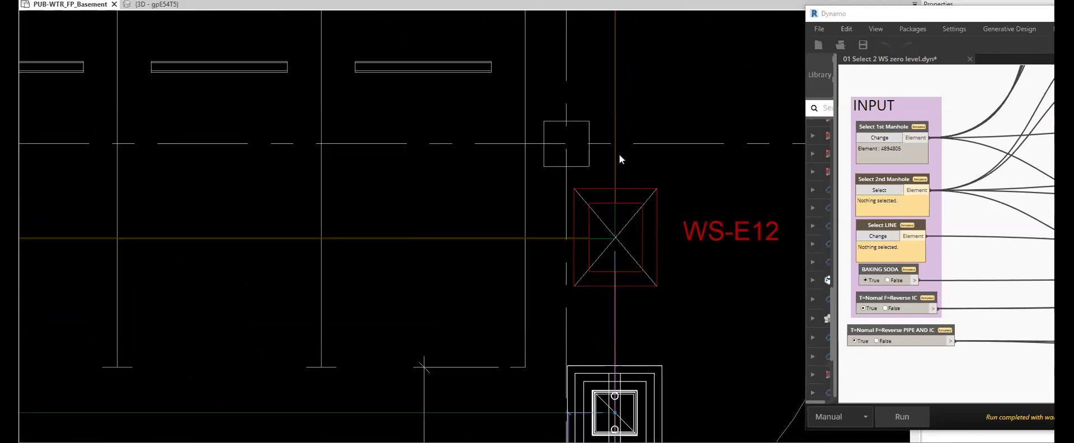
{"action": "left_click", "coordinate": [616, 153]}
{"action": "left_click_drag", "start_coordinate": [616, 253], "coordinate": [616, 411]}
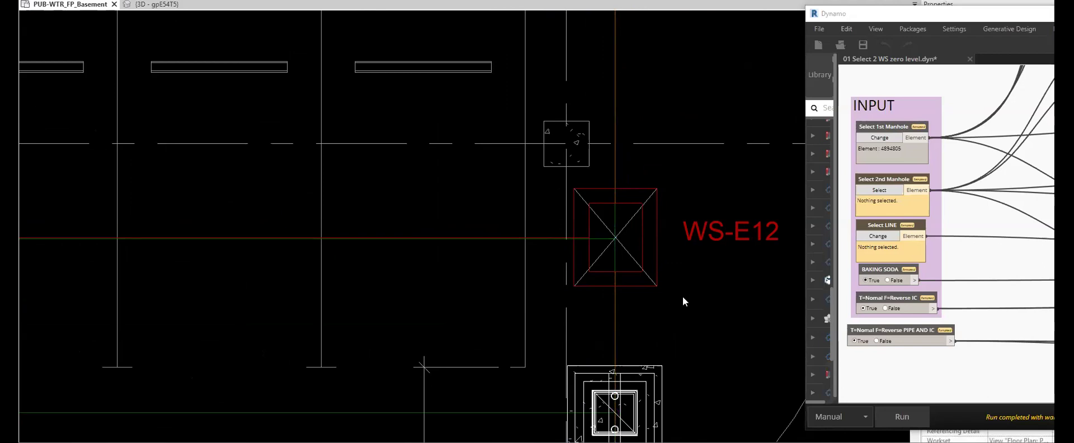
- In the 3D view, assign the WS-E17 sump, a spare sump and the row's first line to the Dynamo graph and run it
{"action": "scroll", "coordinate": [415, 229], "scroll_direction": "down", "scroll_amount": 3}
{"action": "key", "text": "ctrl+Tab"}
{"action": "middle_click_drag", "start_coordinate": [562, 361], "coordinate": [414, 226], "text": "shift"}
{"action": "scroll", "coordinate": [333, 259], "scroll_direction": "up", "scroll_amount": 3}
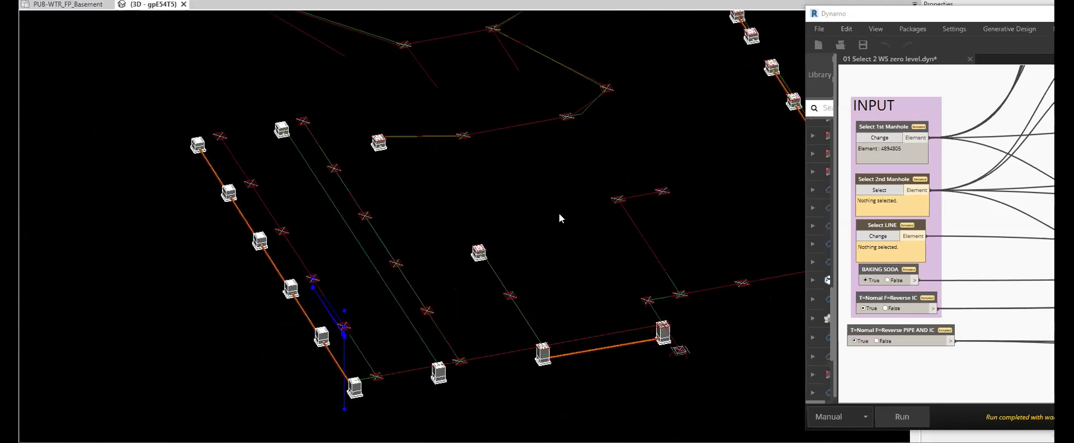
{"action": "left_click", "coordinate": [892, 139]}
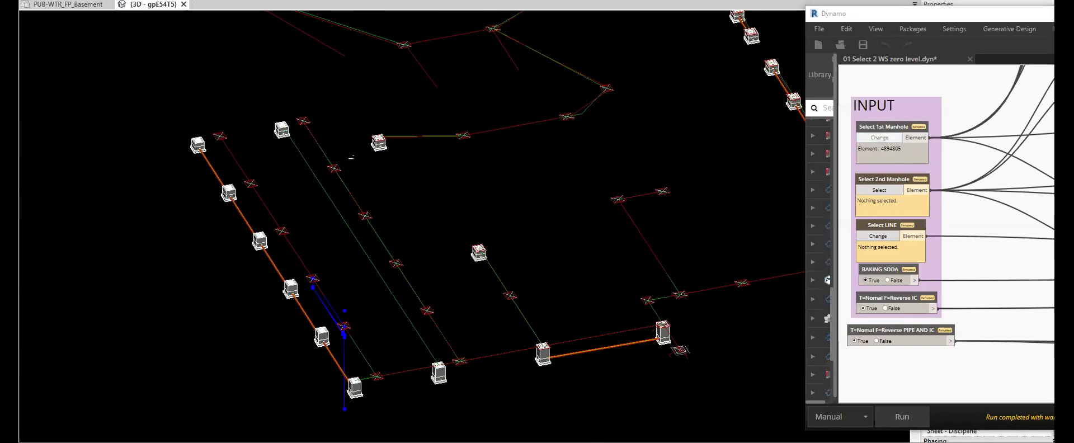
{"action": "left_click", "coordinate": [279, 139]}
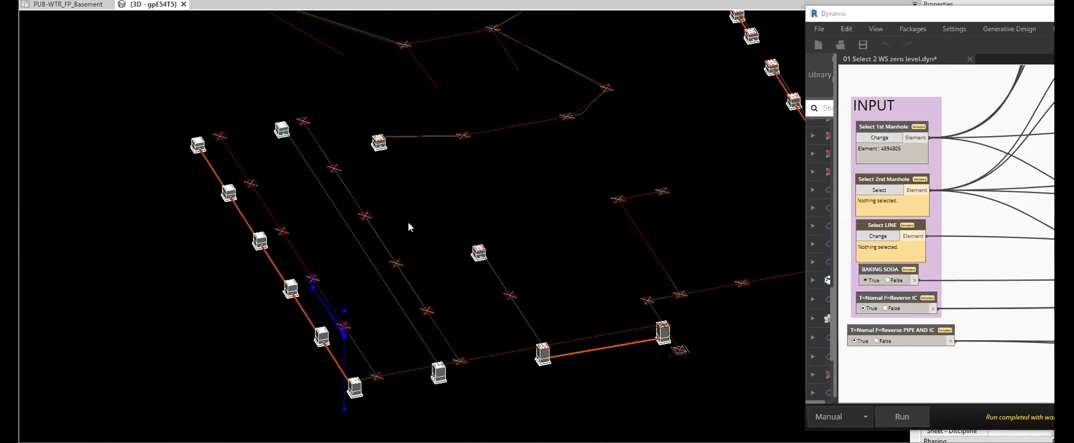
{"action": "left_click", "coordinate": [879, 190]}
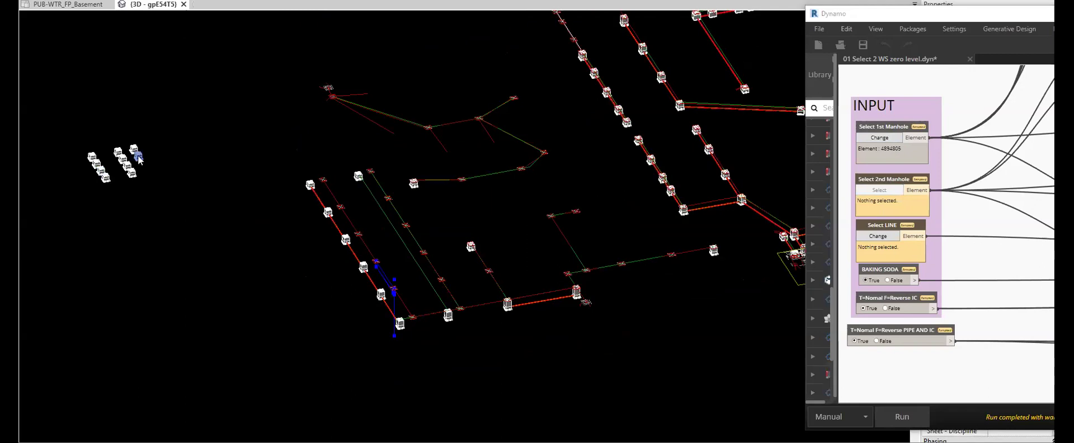
{"action": "left_click", "coordinate": [882, 239]}
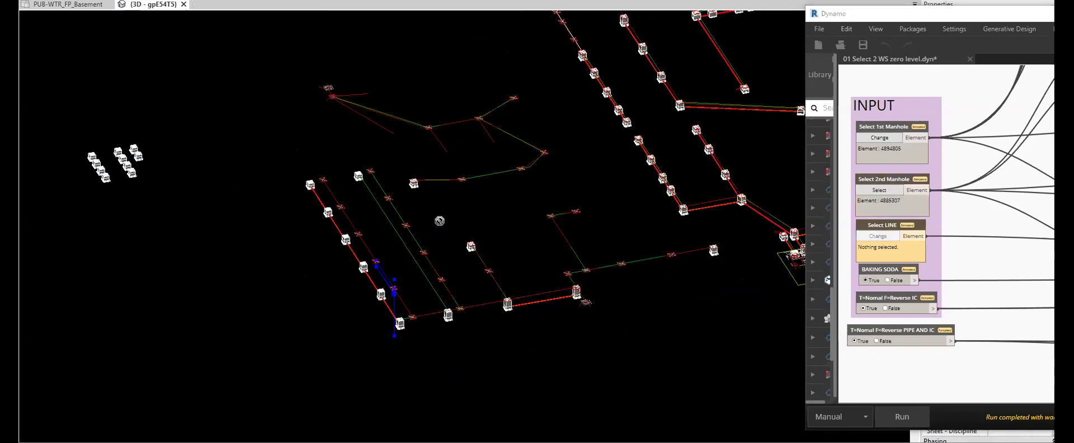
{"action": "left_click", "coordinate": [374, 199]}
{"action": "left_click", "coordinate": [897, 415]}
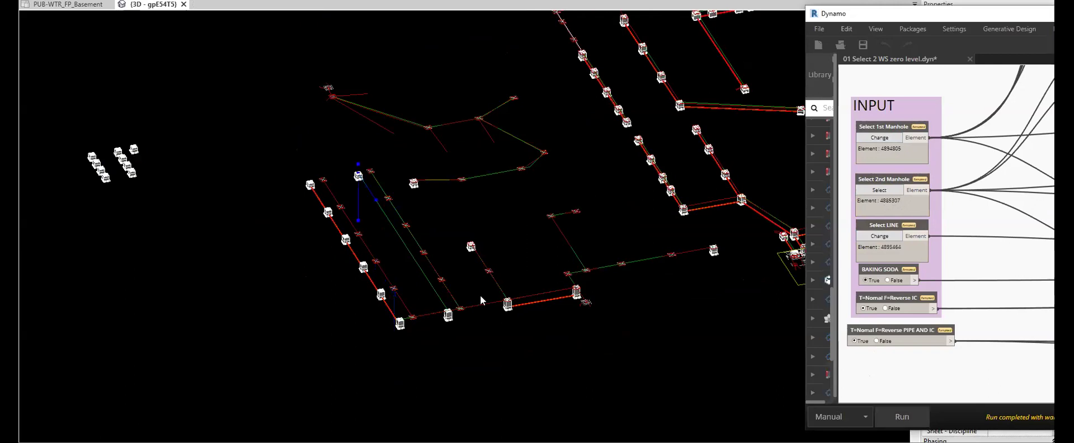
- Reassign the WS-E17 sump as first manhole and another spare sump as second manhole, then try the graph again
{"action": "scroll", "coordinate": [362, 195], "scroll_direction": "up", "scroll_amount": 6}
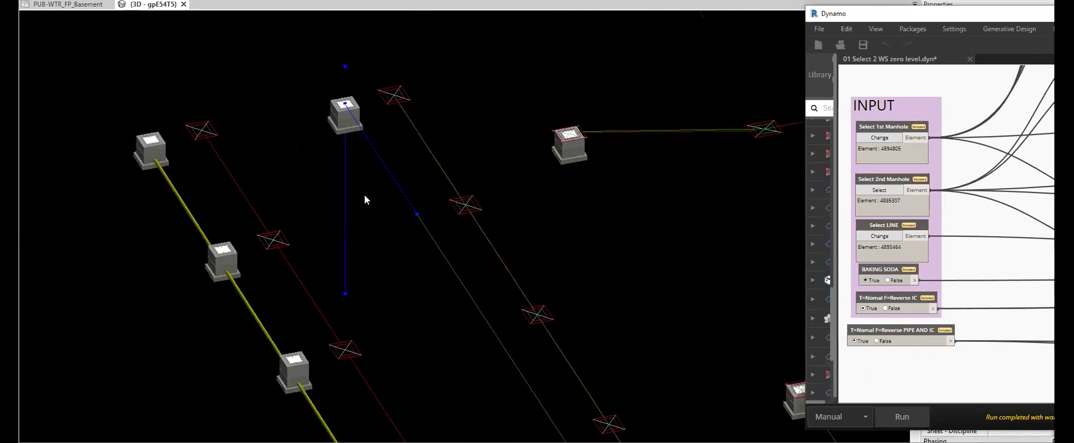
{"action": "scroll", "coordinate": [397, 197], "scroll_direction": "down", "scroll_amount": 6}
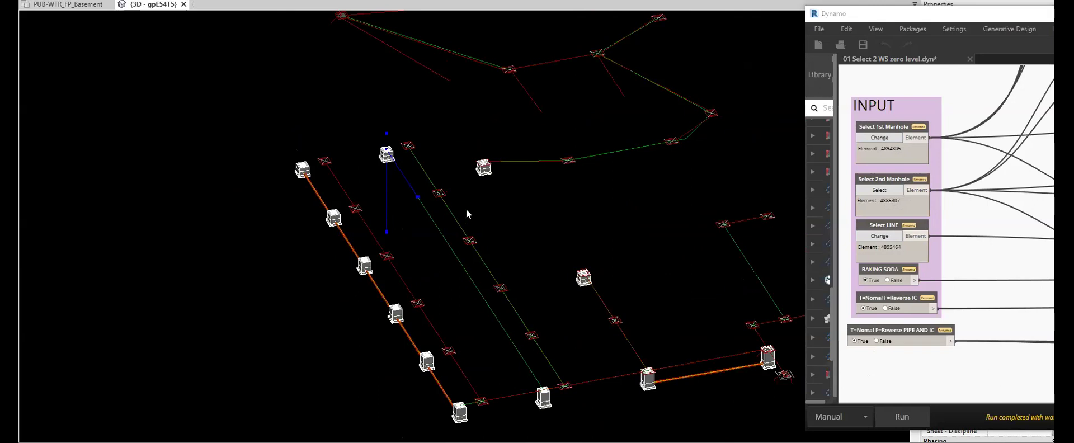
{"action": "scroll", "coordinate": [442, 202], "scroll_direction": "up", "scroll_amount": 5}
{"action": "scroll", "coordinate": [490, 204], "scroll_direction": "down", "scroll_amount": 3}
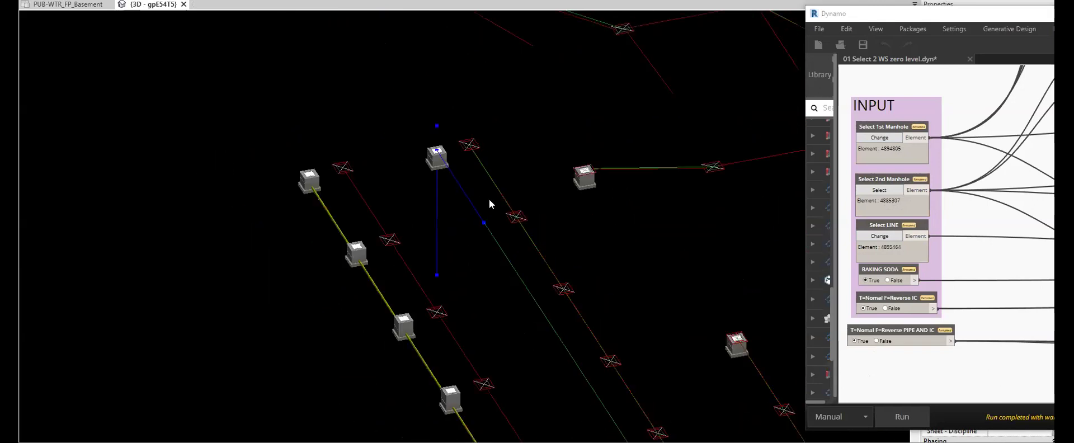
{"action": "scroll", "coordinate": [489, 201], "scroll_direction": "down", "scroll_amount": 3}
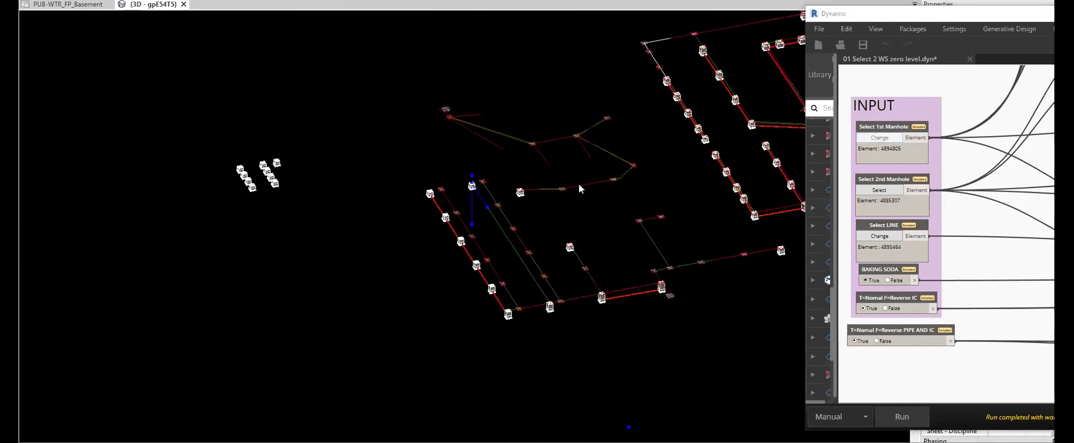
{"action": "left_click", "coordinate": [471, 188]}
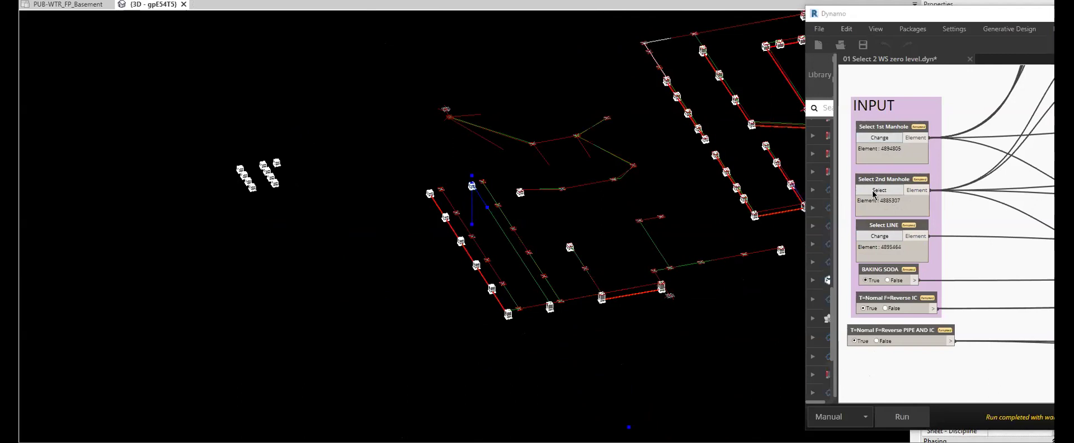
{"action": "left_click", "coordinate": [279, 168]}
{"action": "left_click", "coordinate": [915, 417]}
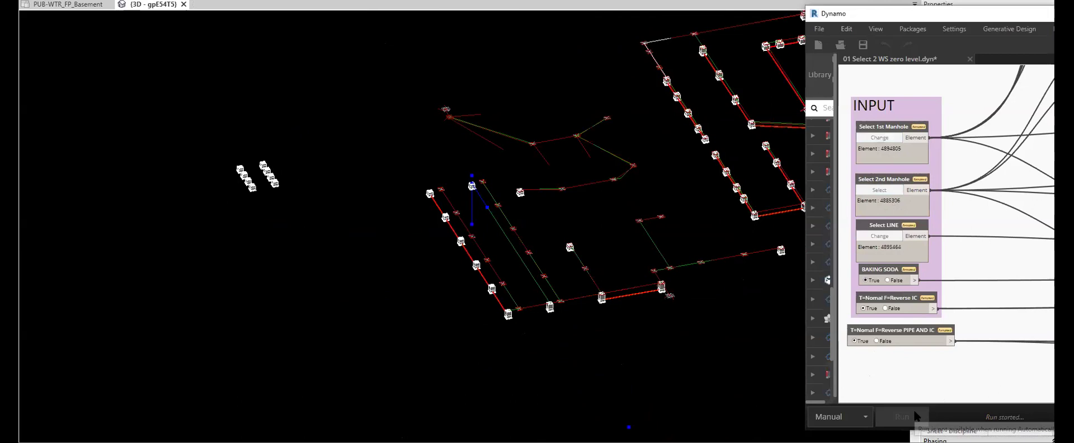
- In the basement plan, pick one of the sumps overlapping at WS-E17 and move it up towards the WS-E17 label
{"action": "scroll", "coordinate": [476, 184], "scroll_direction": "up", "scroll_amount": 7}
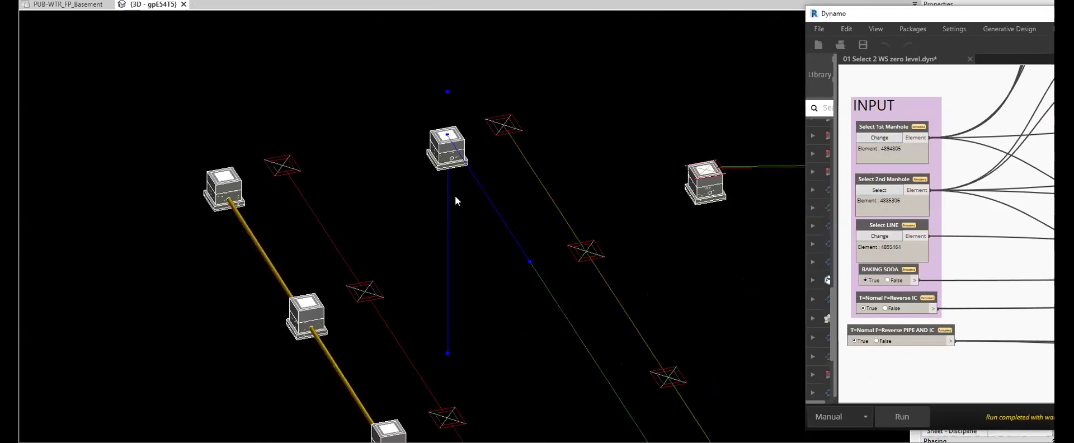
{"action": "key", "text": "ctrl+Tab"}
{"action": "scroll", "coordinate": [396, 182], "scroll_direction": "down", "scroll_amount": 6}
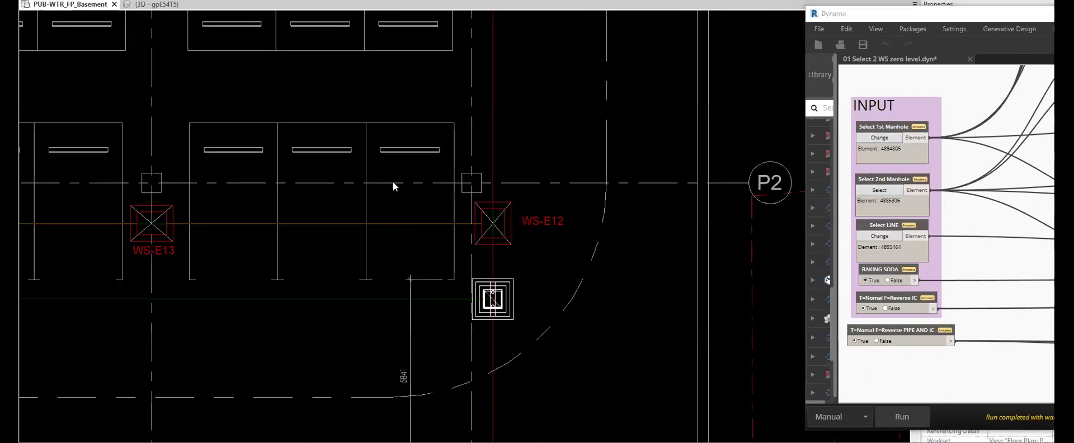
{"action": "scroll", "coordinate": [361, 174], "scroll_direction": "up", "scroll_amount": 10}
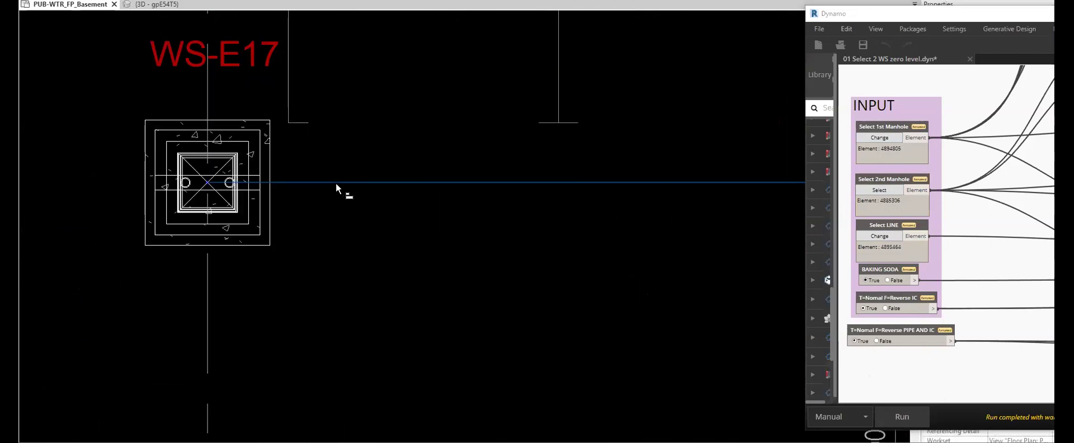
{"action": "scroll", "coordinate": [213, 188], "scroll_direction": "up", "scroll_amount": 4}
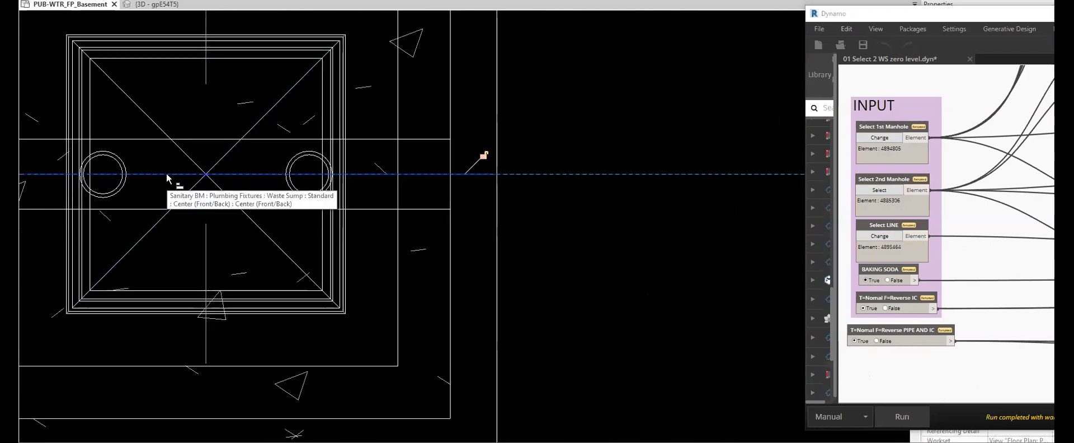
{"action": "scroll", "coordinate": [503, 202], "scroll_direction": "down", "scroll_amount": 4}
{"action": "scroll", "coordinate": [444, 197], "scroll_direction": "up", "scroll_amount": 6}
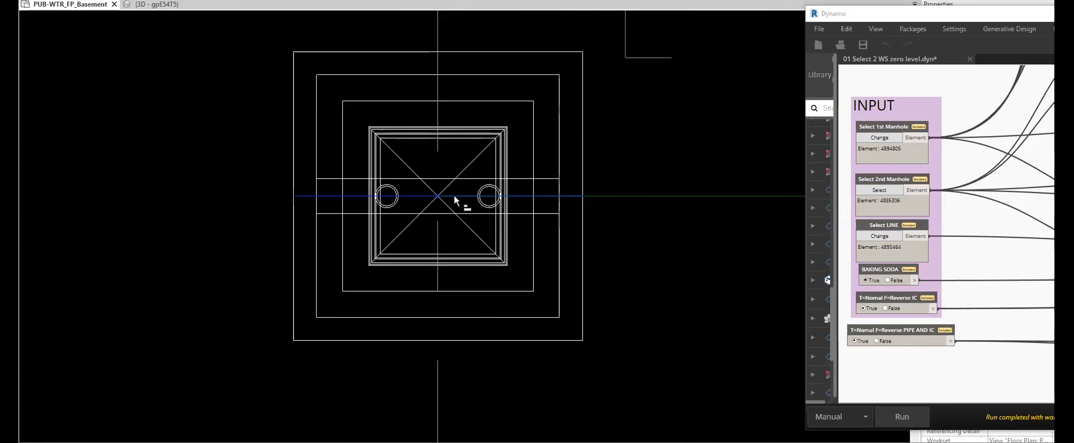
{"action": "key", "text": "Tab"}
{"action": "key", "text": "Tab"}
{"action": "key", "text": "Tab"}
{"action": "key", "text": "Tab"}
{"action": "key", "text": "Tab"}
{"action": "key", "text": "Tab"}
{"action": "key", "text": "Tab"}
{"action": "key", "text": "Tab"}
{"action": "key", "text": "Tab"}
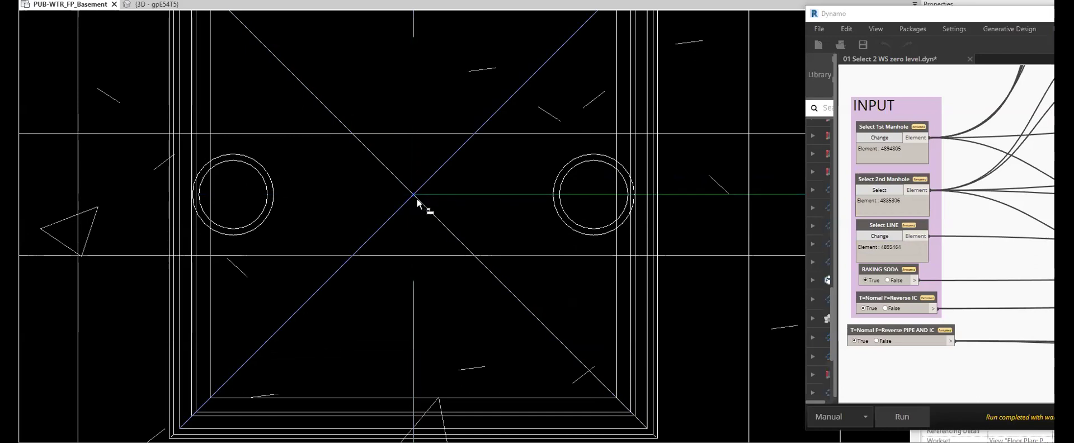
{"action": "scroll", "coordinate": [417, 200], "scroll_direction": "down", "scroll_amount": 6}
{"action": "left_click", "coordinate": [462, 163]}
{"action": "scroll", "coordinate": [463, 164], "scroll_direction": "down", "scroll_amount": 3}
{"action": "middle_click_drag", "start_coordinate": [500, 201], "coordinate": [492, 296]}
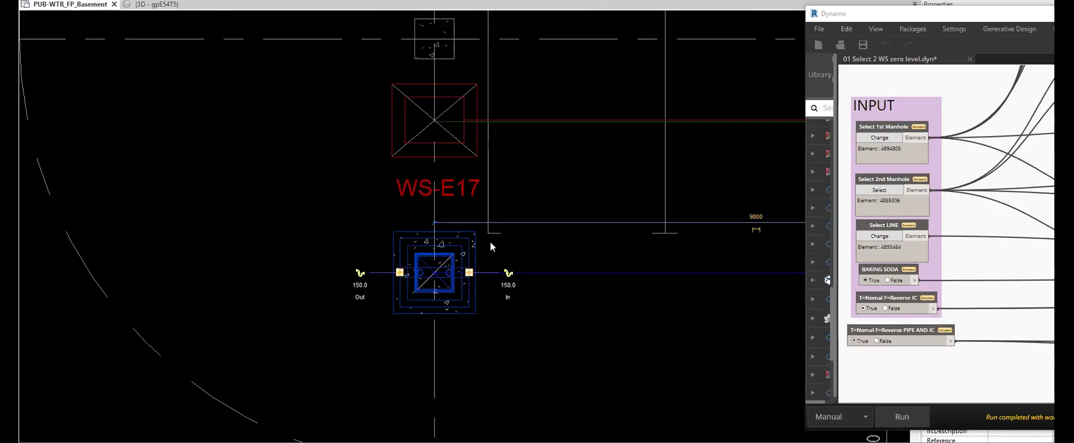
{"action": "key", "text": "m"}
{"action": "key", "text": "v"}
{"action": "left_click", "coordinate": [519, 235]}
{"action": "left_click", "coordinate": [520, 190]}
{"action": "key", "text": "Escape"}
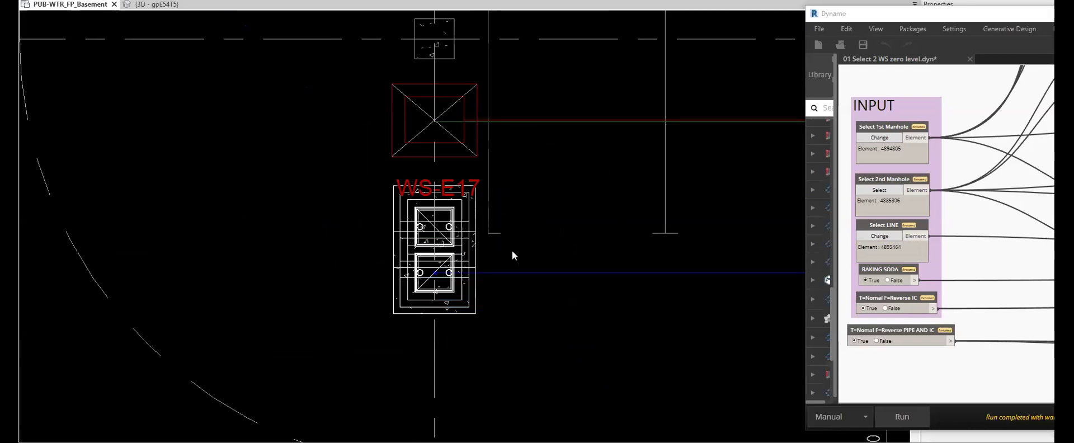
- Delete the duplicate sump left on the row line below the moved WS-E17 sump
{"action": "scroll", "coordinate": [445, 288], "scroll_direction": "up", "scroll_amount": 3}
{"action": "left_click", "coordinate": [516, 309]}
{"action": "key", "text": "Escape"}
{"action": "left_click", "coordinate": [516, 309]}
{"action": "key", "text": "Delete"}
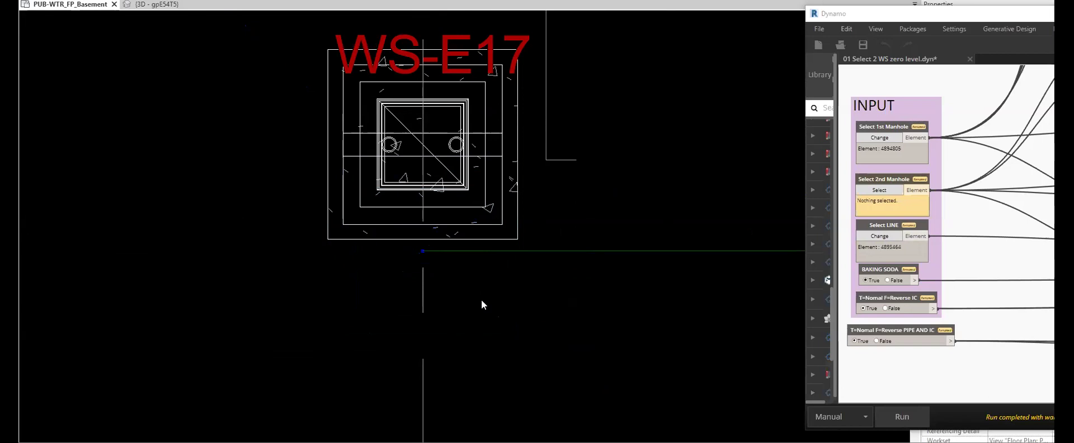
- Align the remaining WS-E17 sump's centre with the horizontal row line
{"action": "scroll", "coordinate": [423, 250], "scroll_direction": "up", "scroll_amount": 4}
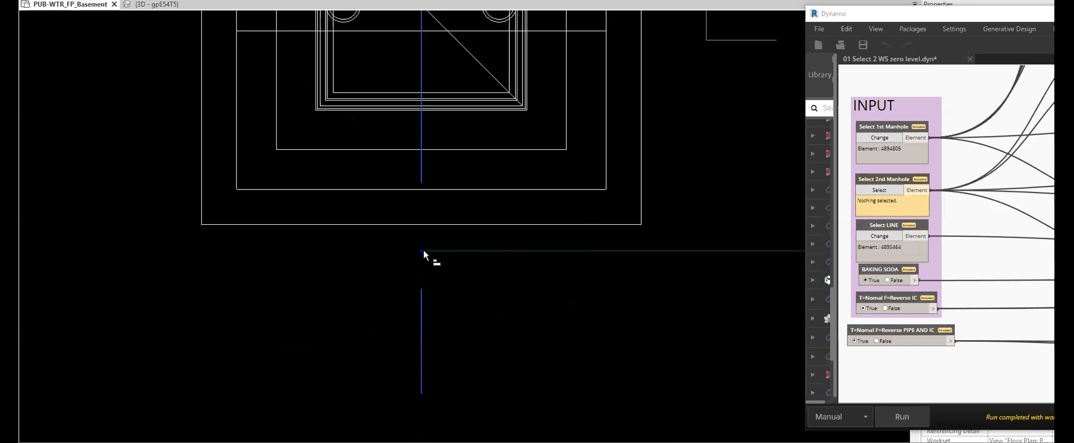
{"action": "scroll", "coordinate": [420, 250], "scroll_direction": "down", "scroll_amount": 3}
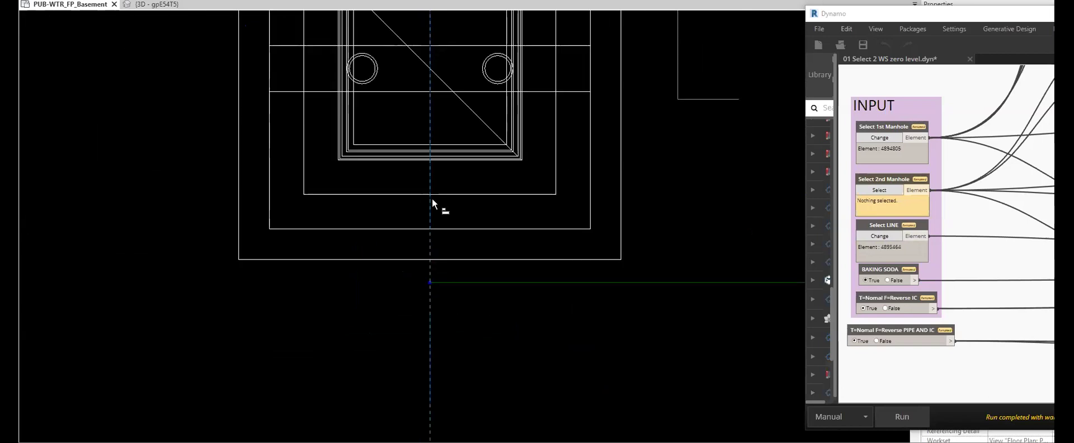
{"action": "left_click", "coordinate": [553, 287]}
{"action": "scroll", "coordinate": [417, 257], "scroll_direction": "down", "scroll_amount": 8}
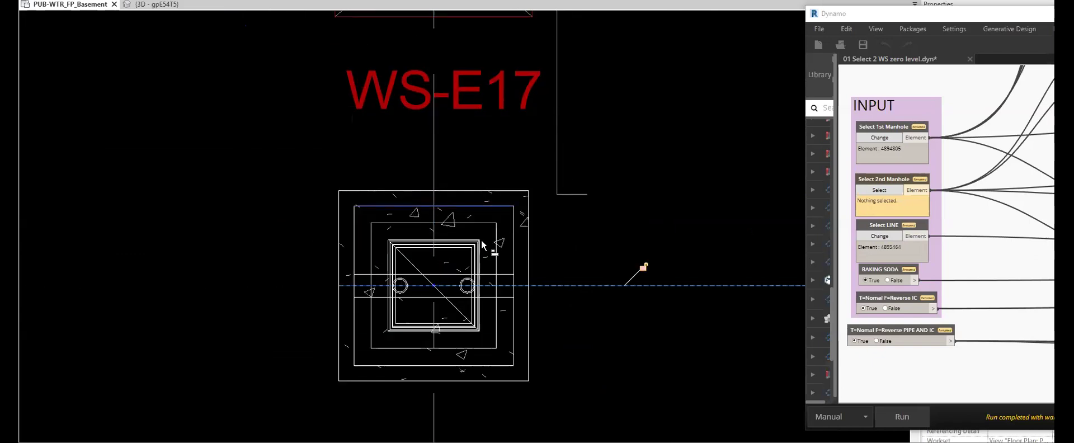
- In the 3D view, reselect the WS-E17 sump as first manhole and the nearest spare sump as second, and run the graph
{"action": "key", "text": "ctrl+Tab"}
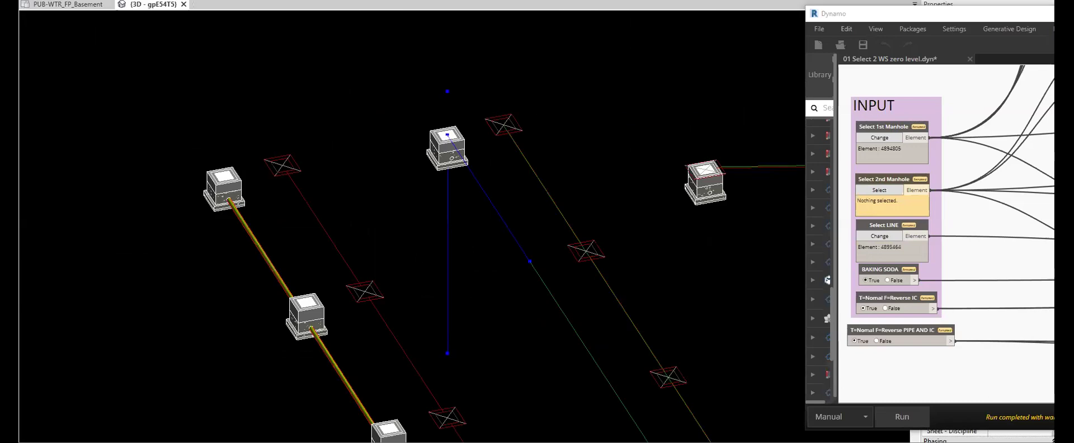
{"action": "left_click", "coordinate": [879, 141]}
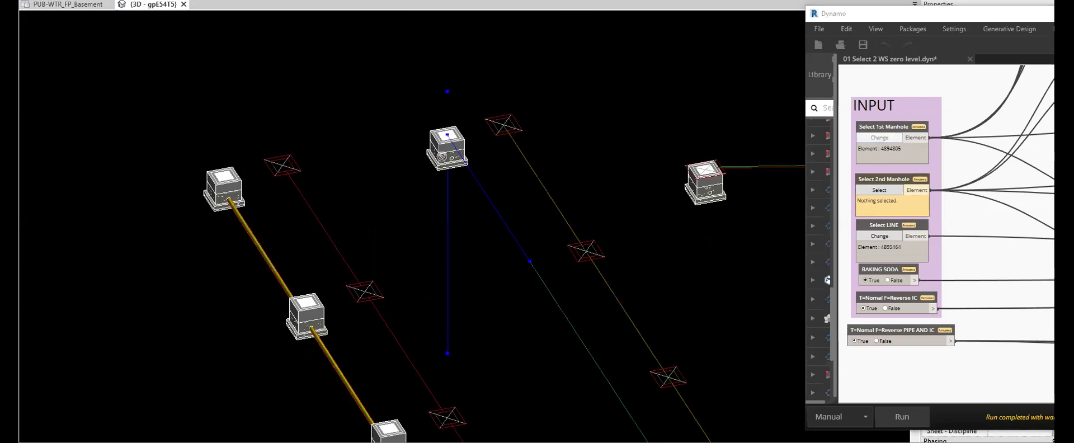
{"action": "left_click", "coordinate": [441, 157]}
{"action": "left_click", "coordinate": [892, 192]}
{"action": "scroll", "coordinate": [522, 284], "scroll_direction": "down", "scroll_amount": 3}
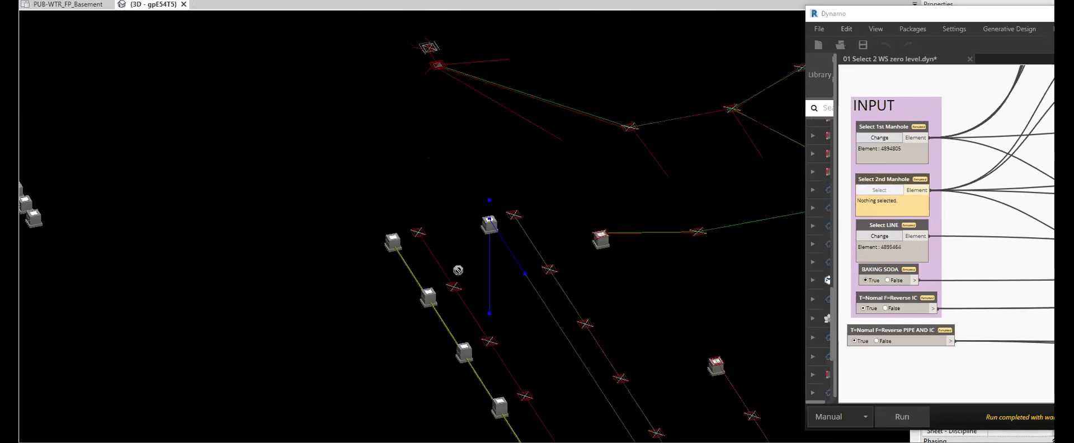
{"action": "left_click", "coordinate": [35, 220]}
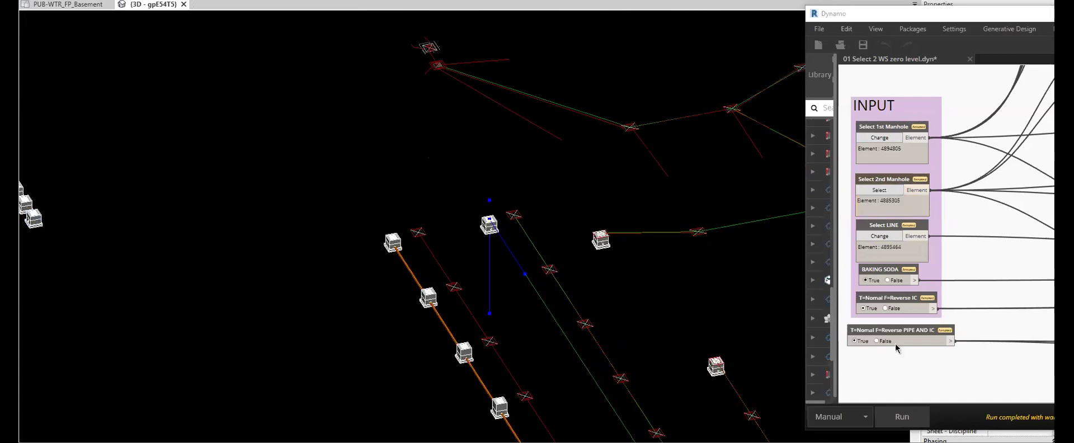
{"action": "left_click", "coordinate": [897, 420]}
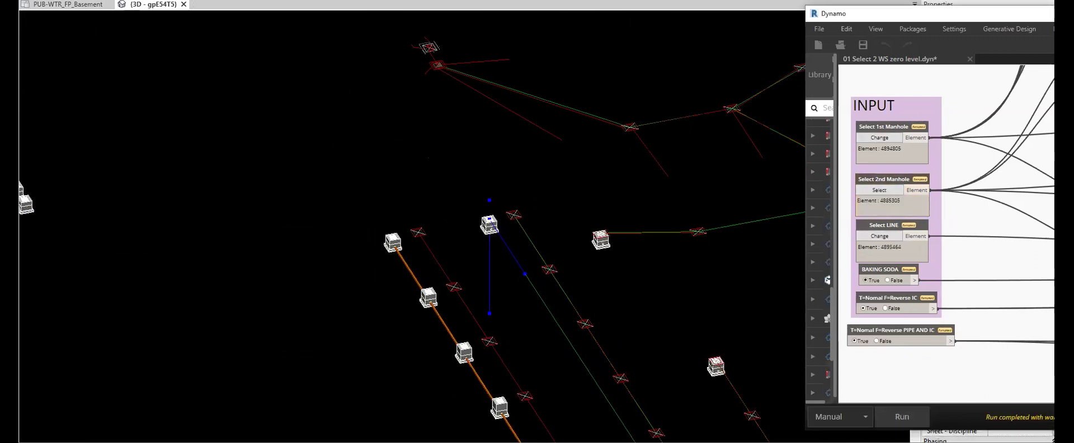
- Delete the row line by the WS-E17 sump and redraw it in plan from the sump's centre to the WS-E16 grid line
{"action": "left_click", "coordinate": [523, 257]}
{"action": "key", "text": "ctrl+Tab"}
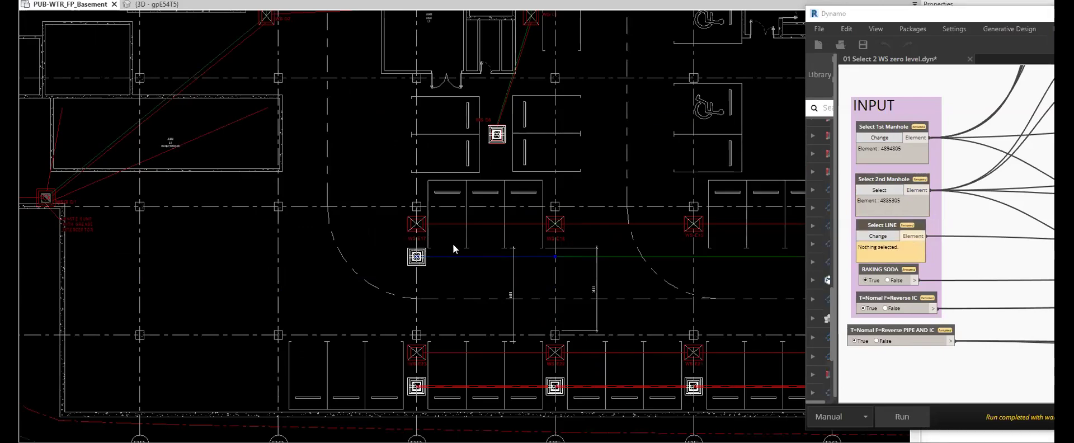
{"action": "scroll", "coordinate": [452, 244], "scroll_direction": "up", "scroll_amount": 5}
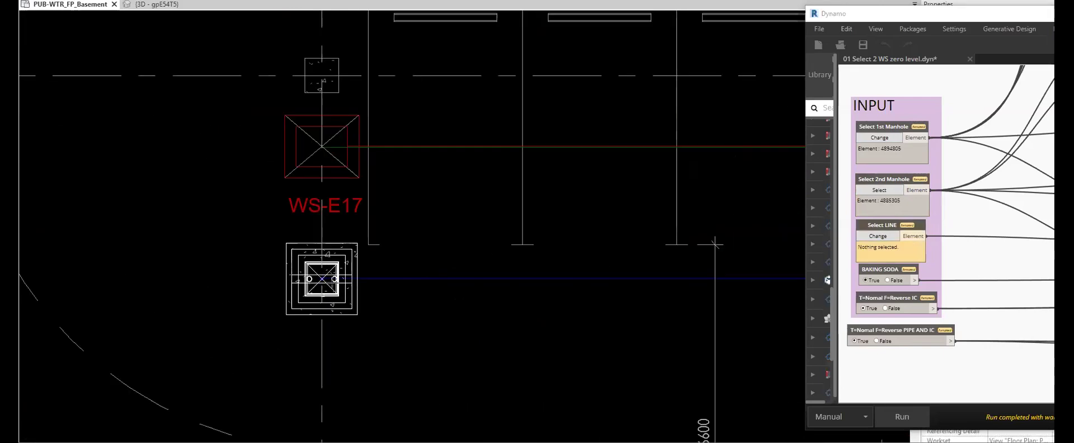
{"action": "scroll", "coordinate": [321, 280], "scroll_direction": "up", "scroll_amount": 8}
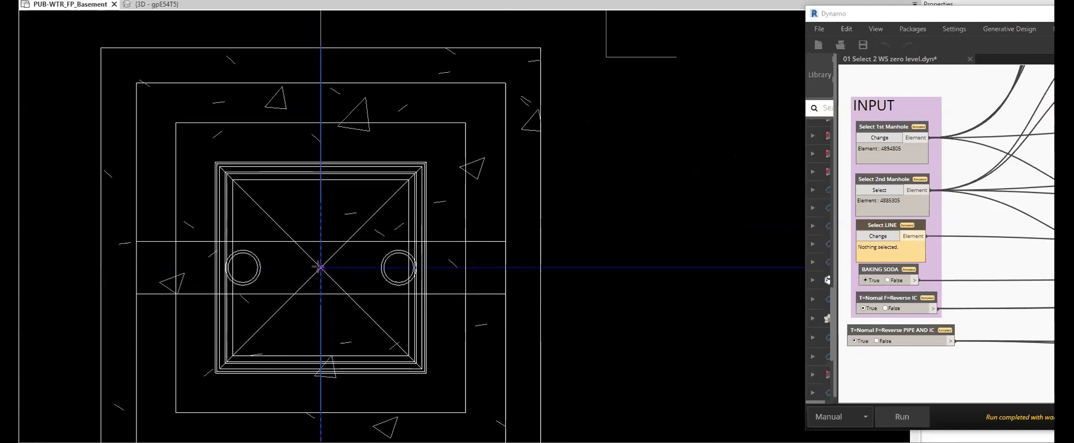
{"action": "scroll", "coordinate": [321, 268], "scroll_direction": "down", "scroll_amount": 6}
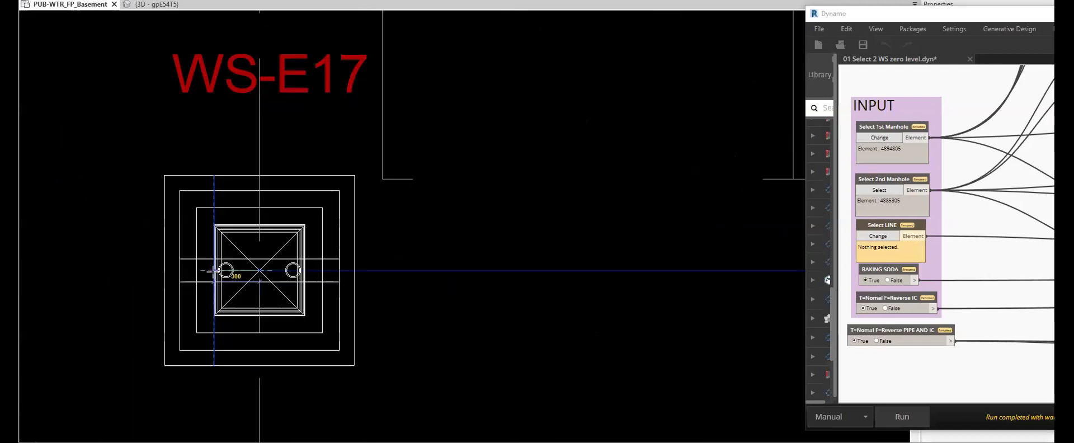
{"action": "middle_click_drag", "start_coordinate": [715, 272], "coordinate": [346, 257]}
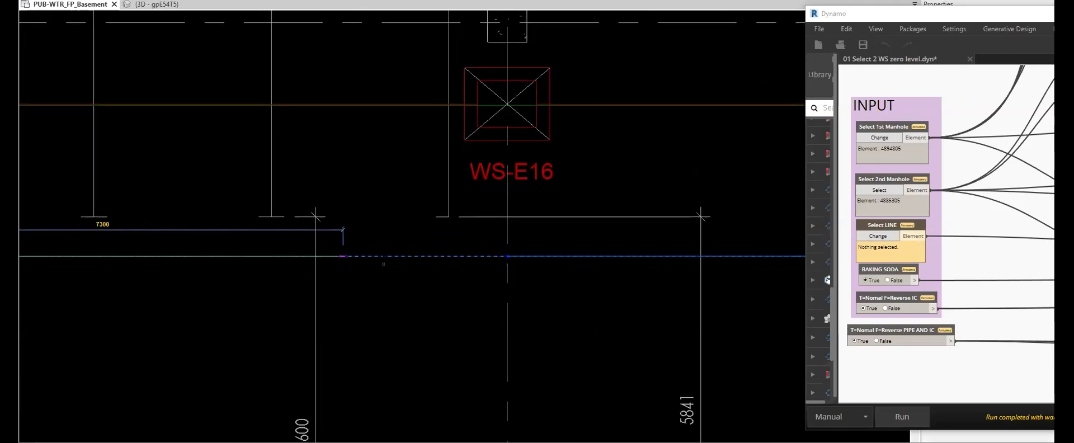
{"action": "left_click", "coordinate": [507, 256]}
{"action": "key", "text": "Escape"}
{"action": "key", "text": "Escape"}
{"action": "scroll", "coordinate": [497, 216], "scroll_direction": "down", "scroll_amount": 3}
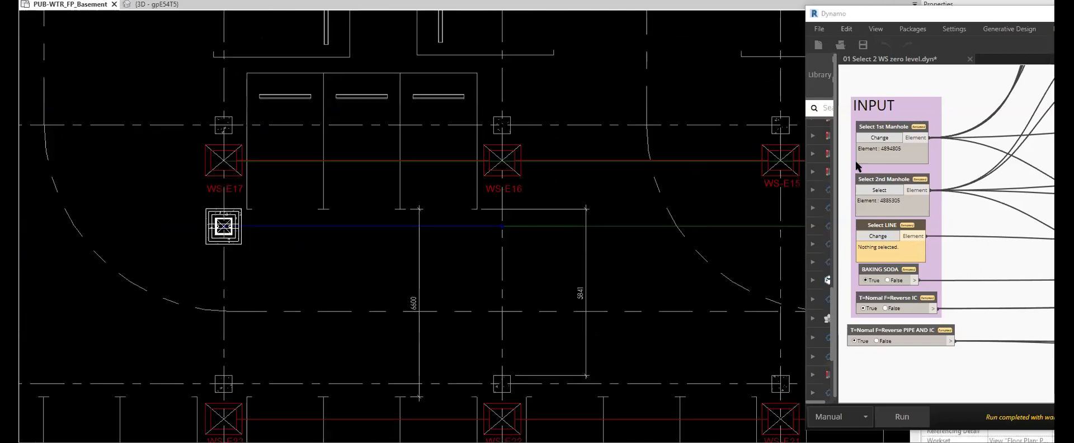
- Select the WS-E17 sump as first manhole, a spare sump as second and the line segment between WS-E17 and WS-E16, and run the graph
{"action": "left_click", "coordinate": [873, 139]}
{"action": "left_click", "coordinate": [233, 240]}
{"action": "left_click", "coordinate": [871, 194]}
{"action": "scroll", "coordinate": [571, 217], "scroll_direction": "down", "scroll_amount": 3}
{"action": "scroll", "coordinate": [300, 248], "scroll_direction": "down", "scroll_amount": 2}
{"action": "middle_click_drag", "start_coordinate": [243, 254], "coordinate": [614, 87]}
{"action": "left_click", "coordinate": [453, 339]}
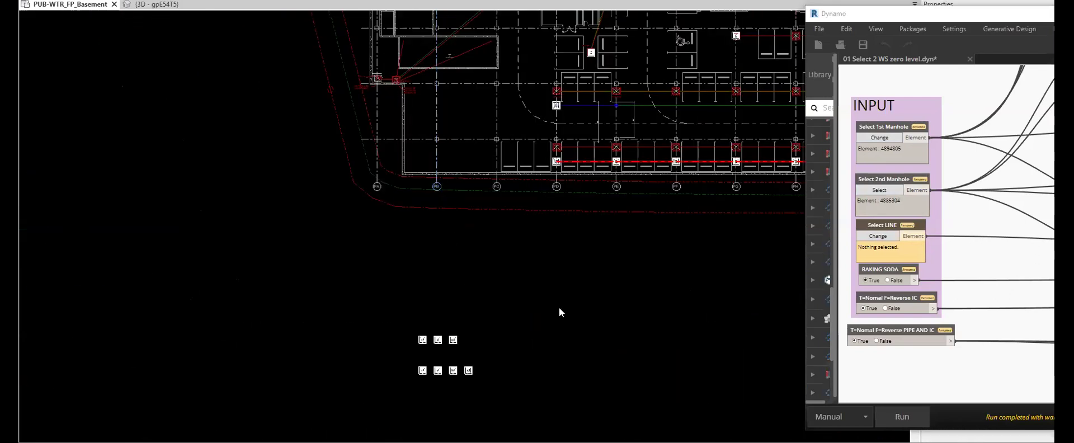
{"action": "left_click", "coordinate": [879, 236]}
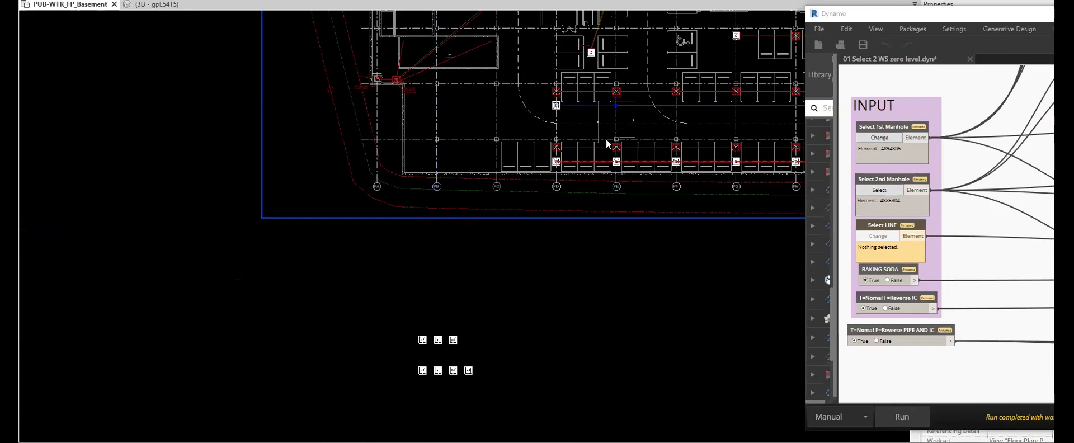
{"action": "left_click", "coordinate": [591, 106]}
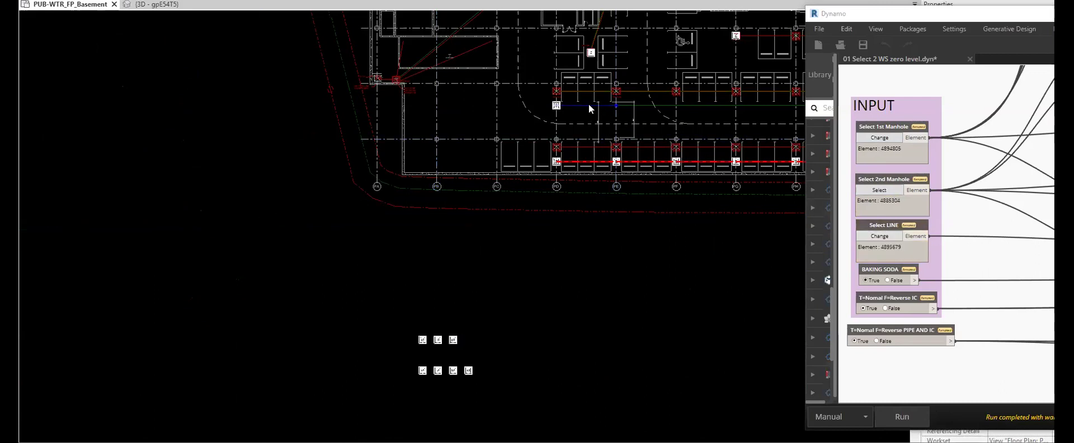
{"action": "left_click", "coordinate": [895, 415]}
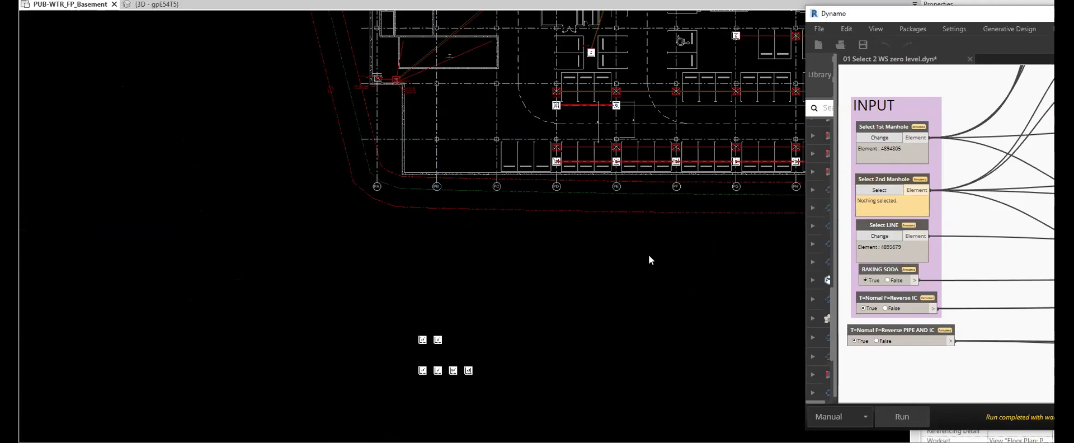
- In the 3D view, copy the group of spare sumps to the empty area nearer the piped sump rows
{"action": "middle_click_drag", "start_coordinate": [652, 249], "coordinate": [522, 268]}
{"action": "key", "text": "ctrl+Tab"}
{"action": "scroll", "coordinate": [506, 200], "scroll_direction": "down", "scroll_amount": 1}
{"action": "scroll", "coordinate": [551, 297], "scroll_direction": "up", "scroll_amount": 1}
{"action": "scroll", "coordinate": [527, 329], "scroll_direction": "down", "scroll_amount": 2}
{"action": "middle_click_drag", "start_coordinate": [526, 334], "coordinate": [520, 236]}
{"action": "left_click_drag", "start_coordinate": [225, 72], "coordinate": [91, 190]}
{"action": "key", "text": "c"}
{"action": "key", "text": "o"}
{"action": "left_click", "coordinate": [174, 155]}
{"action": "left_click", "coordinate": [386, 107]}
{"action": "left_click", "coordinate": [302, 150]}
- Select the WS-E16 sump as first manhole, a copied spare sump as second and the long line along the row as the line
{"action": "left_click", "coordinate": [880, 137]}
{"action": "scroll", "coordinate": [508, 197], "scroll_direction": "up", "scroll_amount": 3}
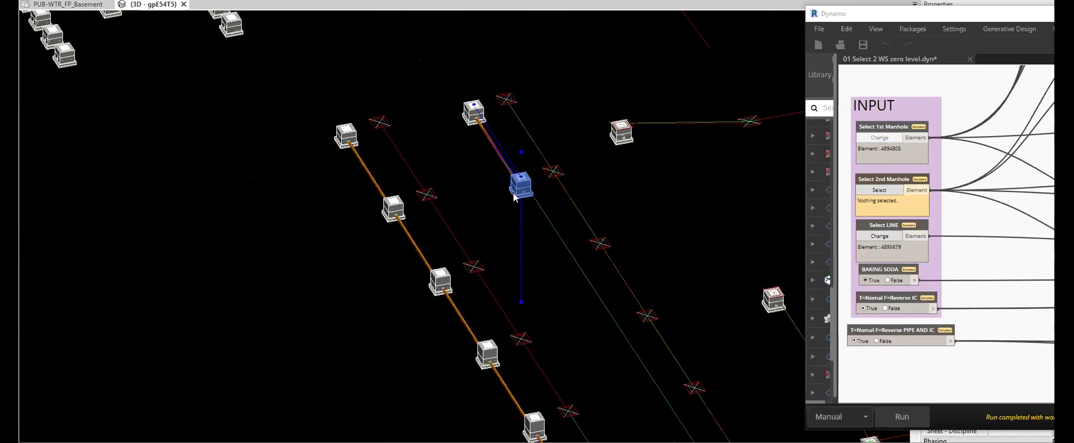
{"action": "left_click", "coordinate": [515, 189]}
{"action": "left_click", "coordinate": [869, 190]}
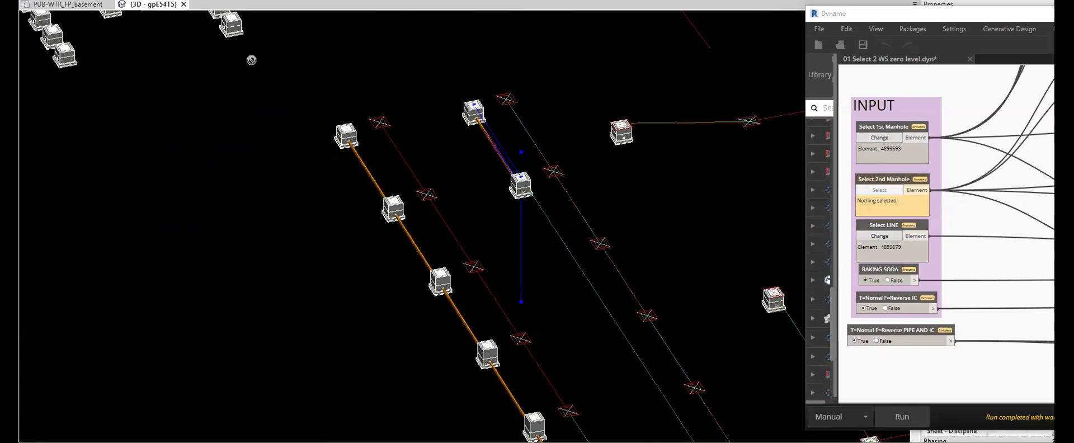
{"action": "left_click", "coordinate": [230, 23]}
{"action": "left_click", "coordinate": [874, 237]}
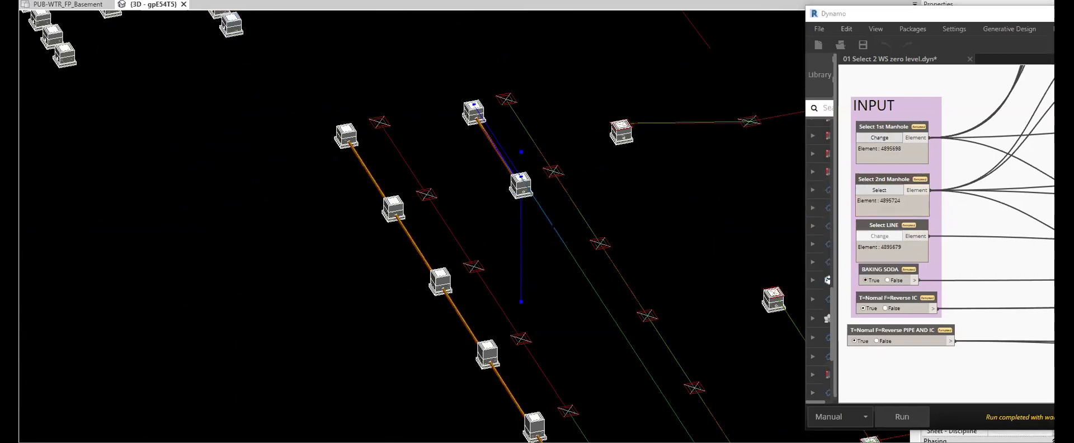
{"action": "left_click", "coordinate": [551, 223]}
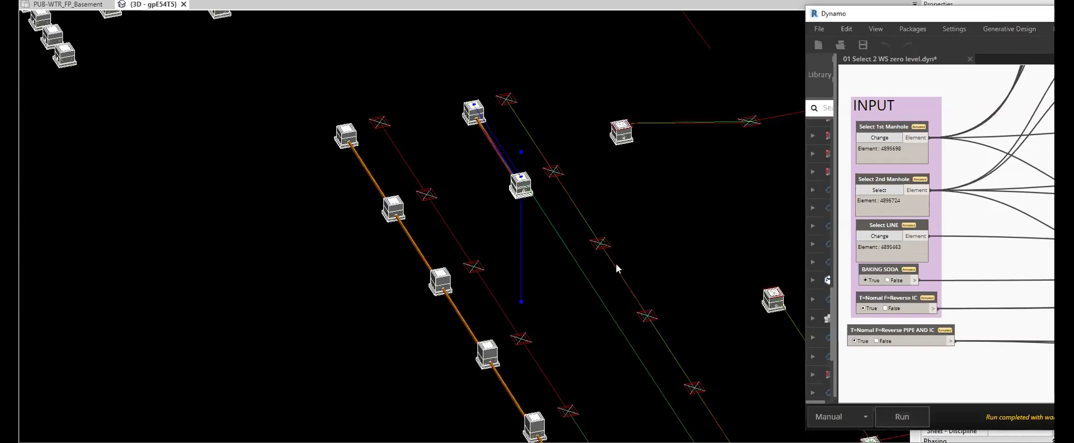
- Examine the WS-E16 sump and the line running from it along the row in the 3D view
{"action": "scroll", "coordinate": [619, 260], "scroll_direction": "down", "scroll_amount": 3}
{"action": "scroll", "coordinate": [563, 226], "scroll_direction": "up", "scroll_amount": 2}
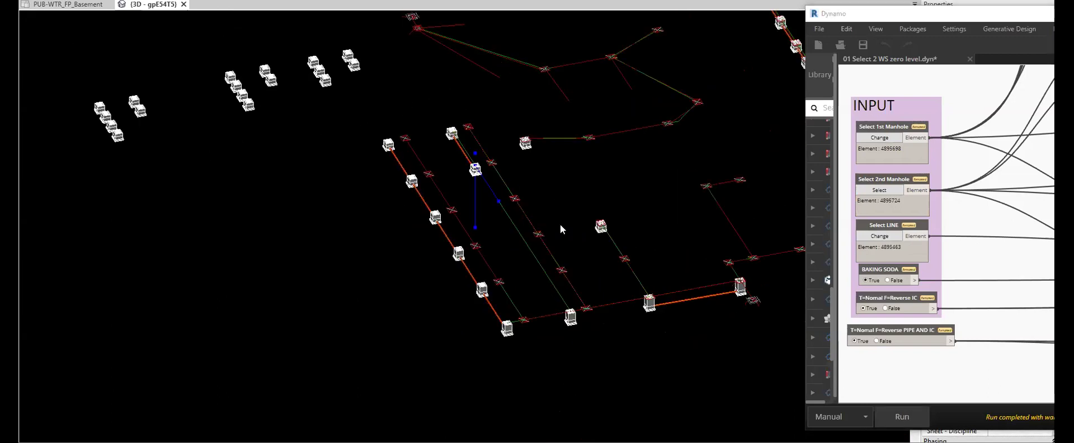
{"action": "scroll", "coordinate": [514, 224], "scroll_direction": "up", "scroll_amount": 2}
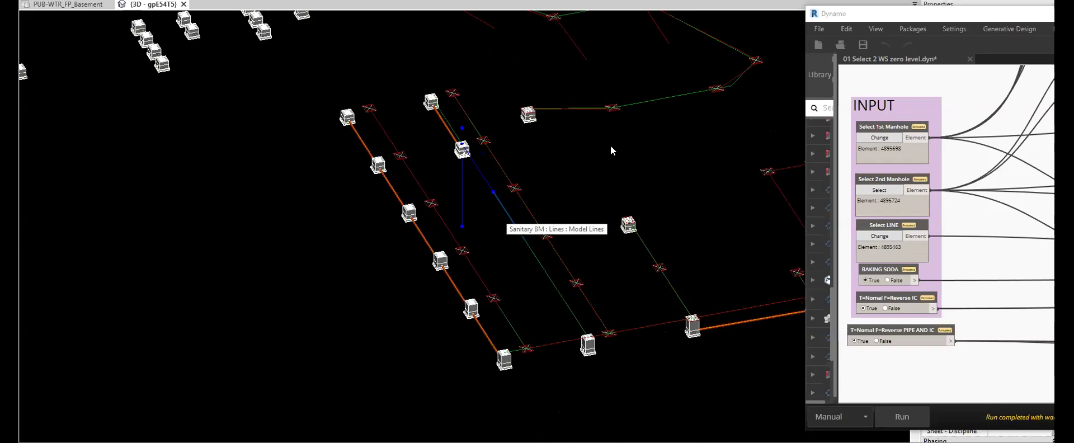
{"action": "left_click", "coordinate": [488, 180]}
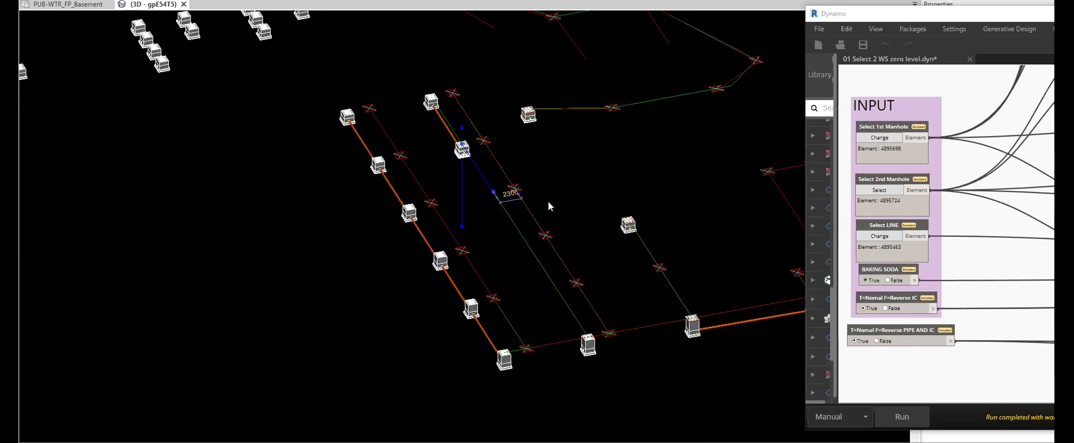
{"action": "left_click", "coordinate": [600, 177]}
{"action": "scroll", "coordinate": [598, 172], "scroll_direction": "up", "scroll_amount": 2}
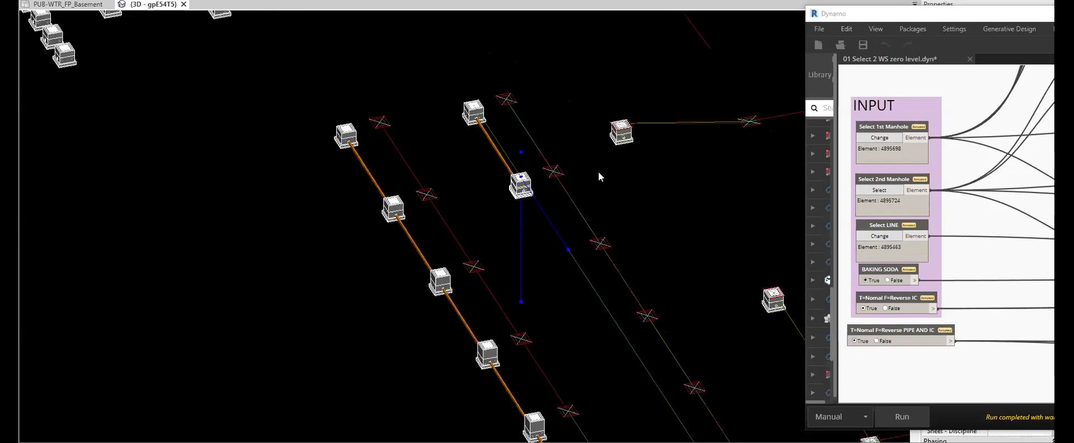
{"action": "middle_click_drag", "start_coordinate": [691, 230], "coordinate": [625, 207]}
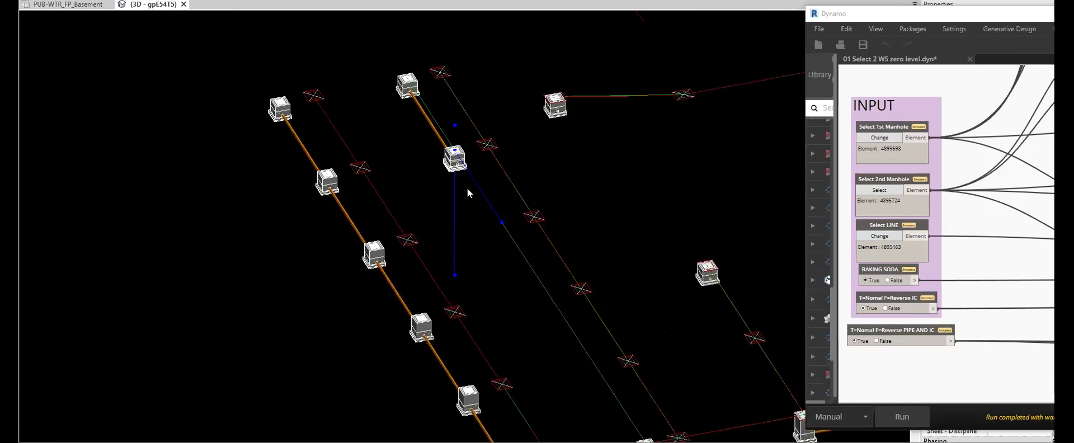
{"action": "scroll", "coordinate": [447, 192], "scroll_direction": "up", "scroll_amount": 5}
{"action": "left_click_drag", "start_coordinate": [455, 159], "coordinate": [433, 94]}
{"action": "left_click", "coordinate": [431, 160]}
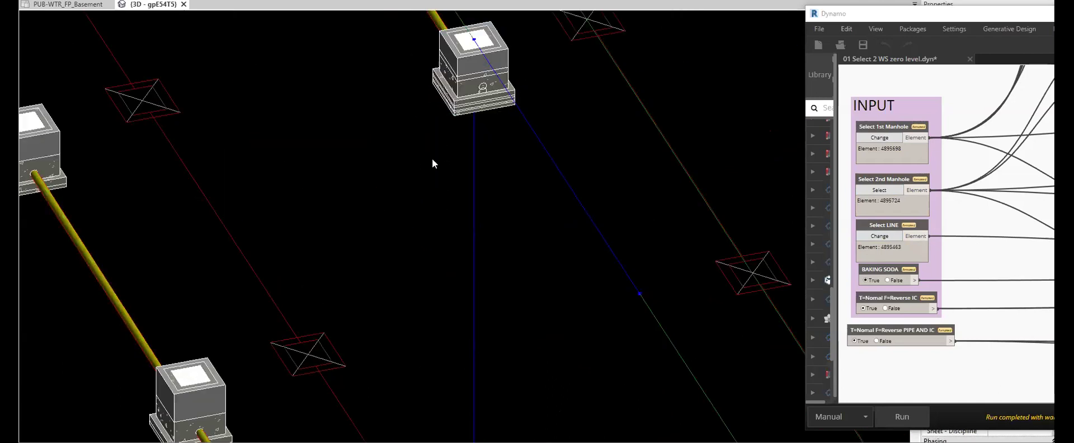
{"action": "scroll", "coordinate": [512, 220], "scroll_direction": "down", "scroll_amount": 5}
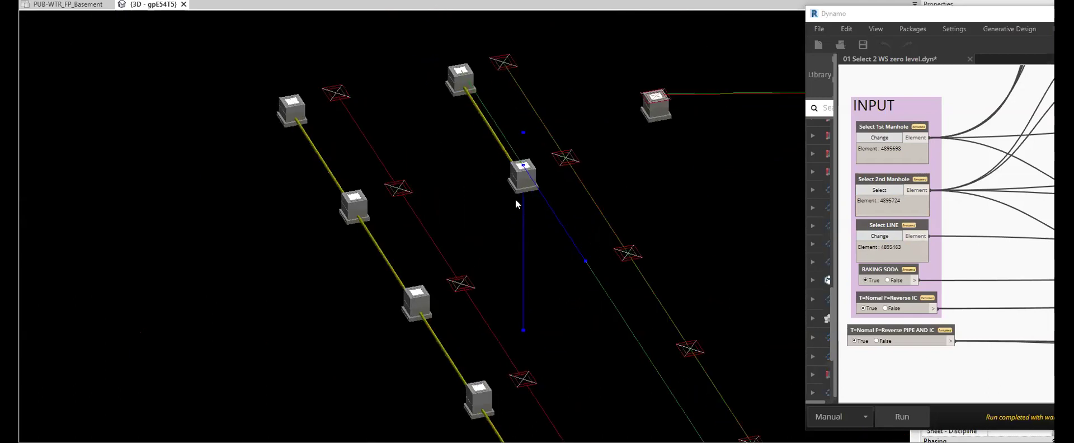
{"action": "scroll", "coordinate": [517, 194], "scroll_direction": "up", "scroll_amount": 3}
{"action": "scroll", "coordinate": [523, 201], "scroll_direction": "up", "scroll_amount": 4}
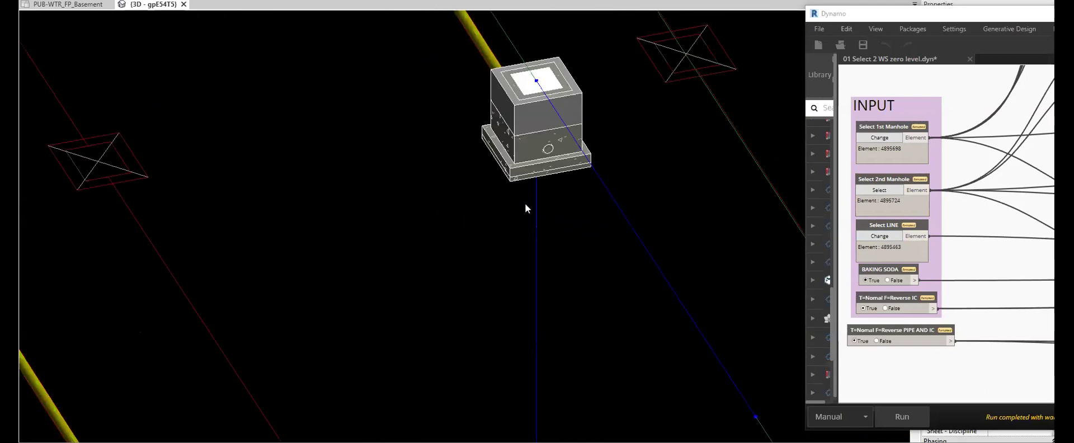
{"action": "scroll", "coordinate": [522, 205], "scroll_direction": "down", "scroll_amount": 5}
{"action": "scroll", "coordinate": [513, 215], "scroll_direction": "up", "scroll_amount": 5}
{"action": "left_click", "coordinate": [521, 203]}
{"action": "left_click", "coordinate": [515, 213]}
{"action": "scroll", "coordinate": [528, 220], "scroll_direction": "down", "scroll_amount": 2}
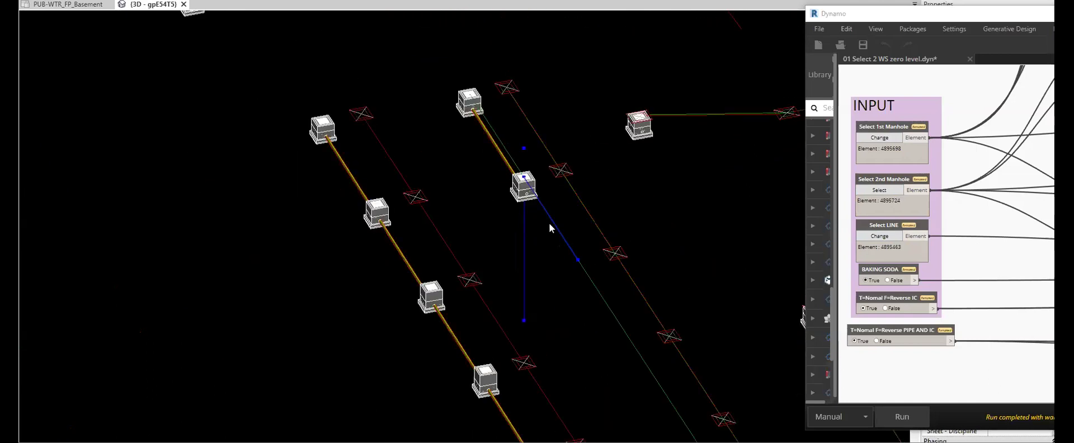
- Delete the long row line and, in the basement plan, draw a line segment from the WS-E16 sump's centre to the WS-E15 grid line
{"action": "left_click", "coordinate": [553, 223]}
{"action": "key", "text": "Delete"}
{"action": "scroll", "coordinate": [557, 225], "scroll_direction": "down", "scroll_amount": 2}
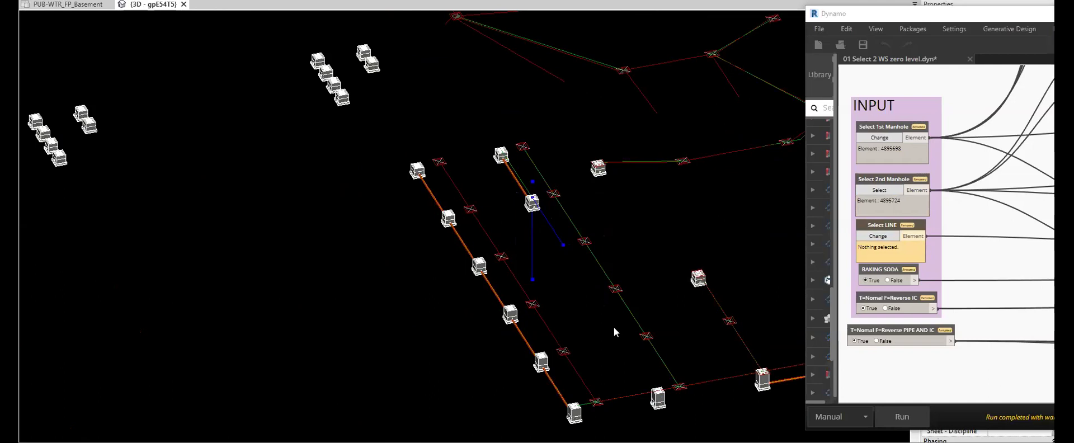
{"action": "key", "text": "ctrl+Tab"}
{"action": "scroll", "coordinate": [493, 123], "scroll_direction": "up", "scroll_amount": 5}
{"action": "middle_click_drag", "start_coordinate": [514, 175], "coordinate": [437, 296]}
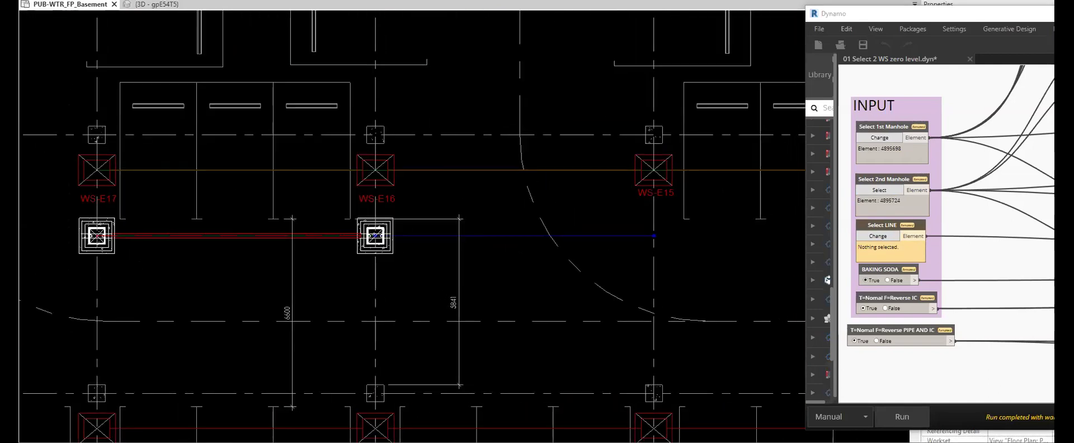
{"action": "scroll", "coordinate": [375, 235], "scroll_direction": "up", "scroll_amount": 10}
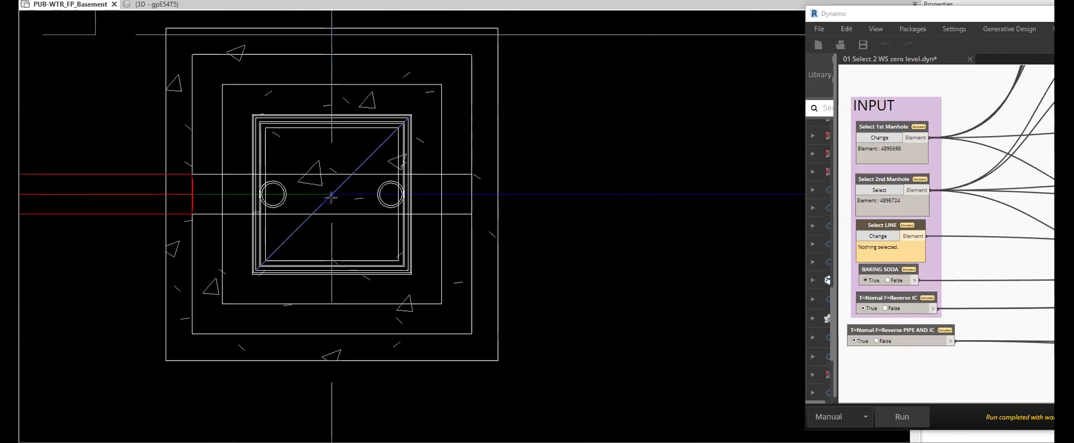
{"action": "left_click", "coordinate": [332, 195]}
{"action": "scroll", "coordinate": [194, 203], "scroll_direction": "down", "scroll_amount": 6}
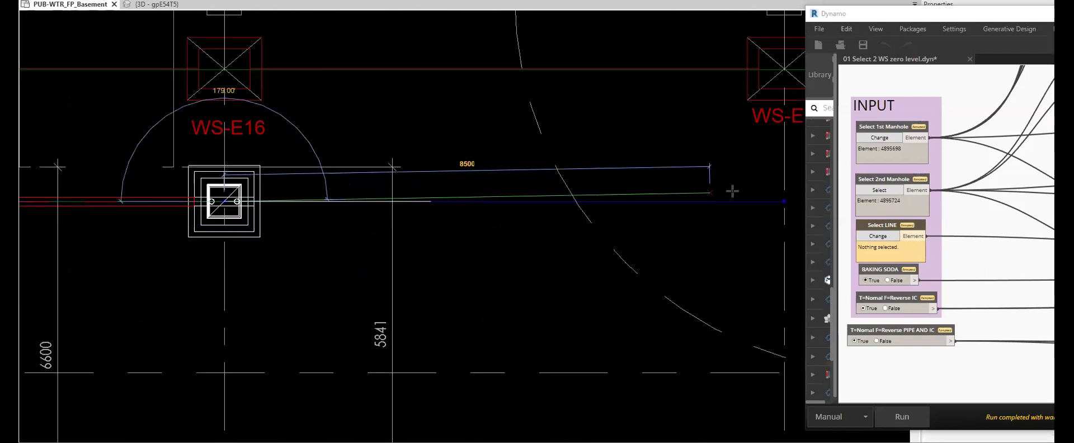
{"action": "left_click", "coordinate": [784, 202]}
{"action": "middle_click_drag", "start_coordinate": [617, 217], "coordinate": [168, 218]}
{"action": "scroll", "coordinate": [200, 205], "scroll_direction": "down", "scroll_amount": 5}
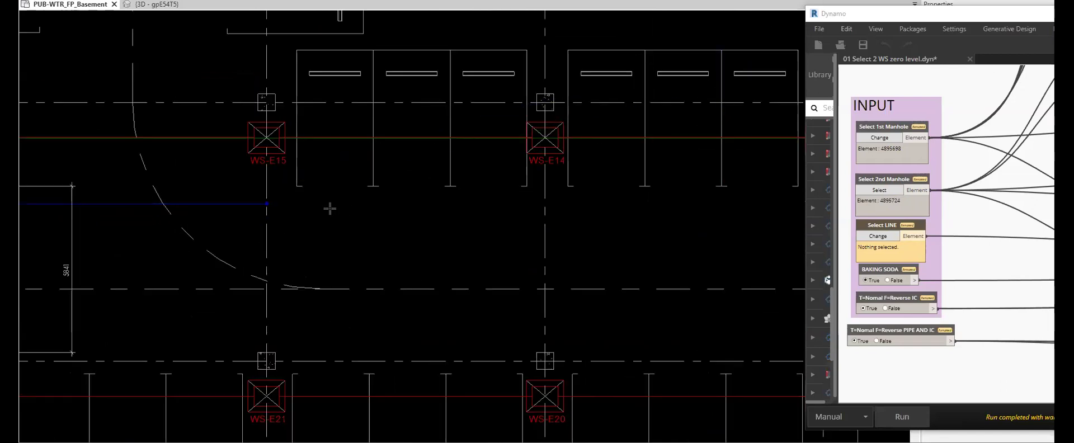
{"action": "left_click", "coordinate": [255, 211]}
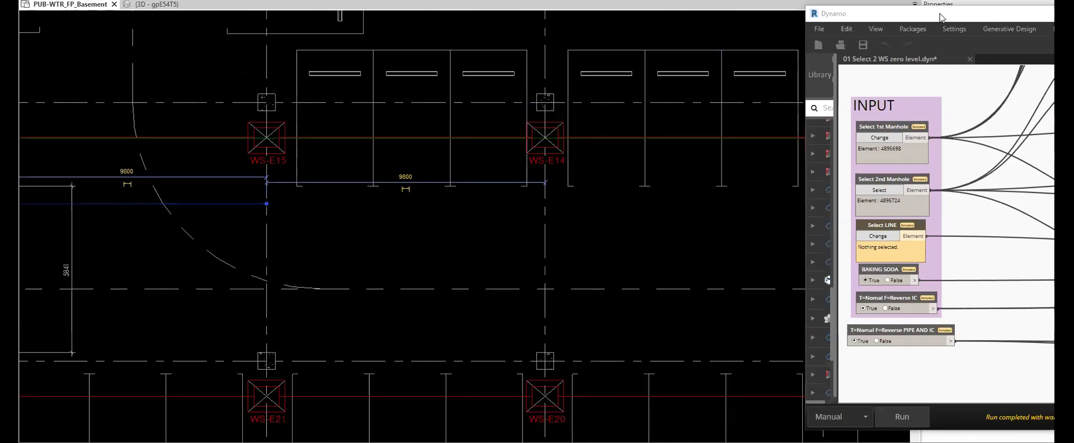
- Move the Dynamo window aside and draw successive line segments along the row from WS-E15 to WS-E14, WS-E13 and the WS-E12 sump's centre
{"action": "left_click_drag", "start_coordinate": [942, 18], "coordinate": [1073, 18]}
{"action": "key", "text": "Escape"}
{"action": "key", "text": "Escape"}
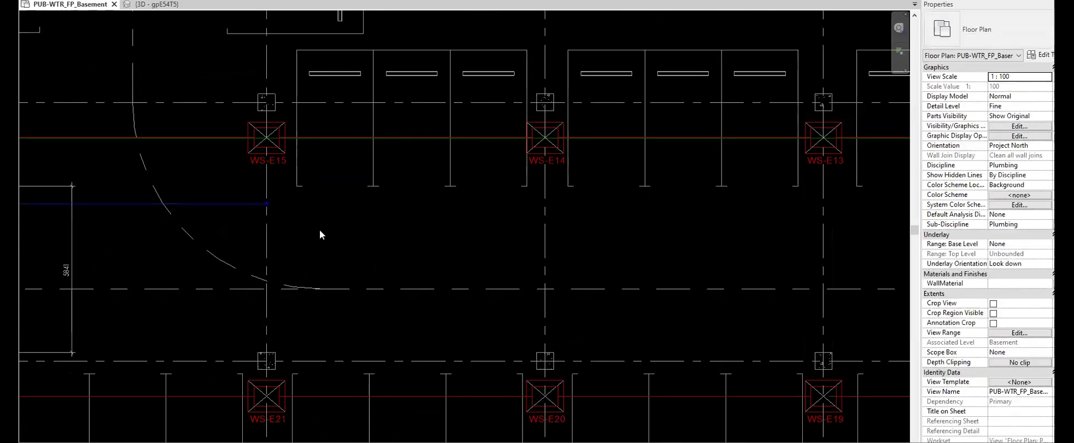
{"action": "key", "text": "l"}
{"action": "key", "text": "i"}
{"action": "left_click", "coordinate": [267, 204]}
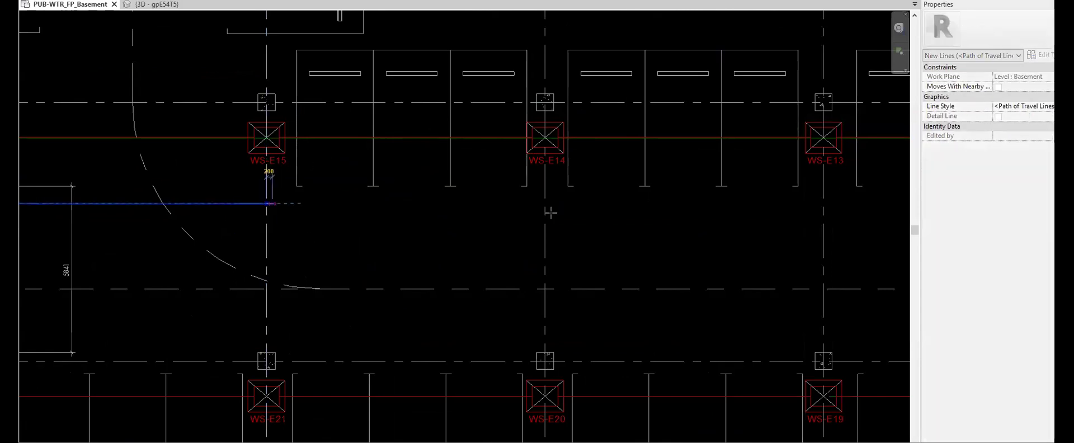
{"action": "left_click", "coordinate": [546, 204]}
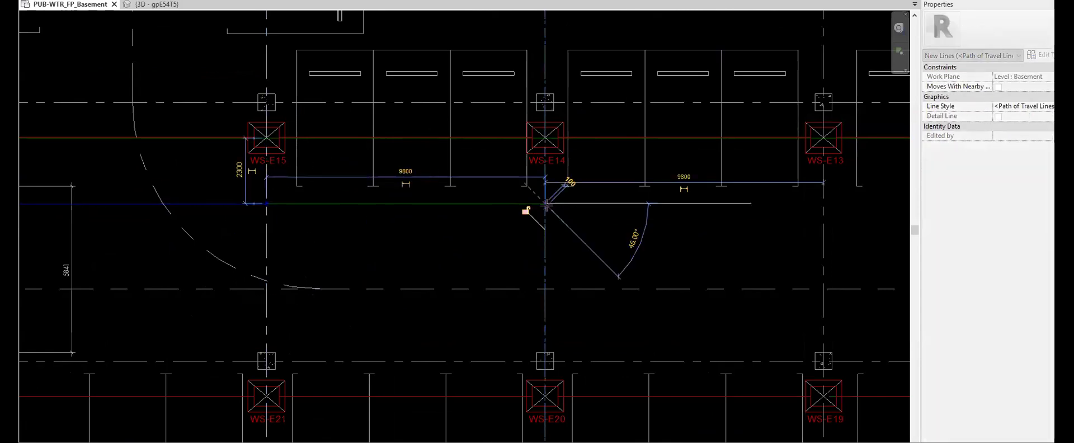
{"action": "left_click", "coordinate": [824, 204]}
{"action": "middle_click_drag", "start_coordinate": [828, 190], "coordinate": [414, 190]}
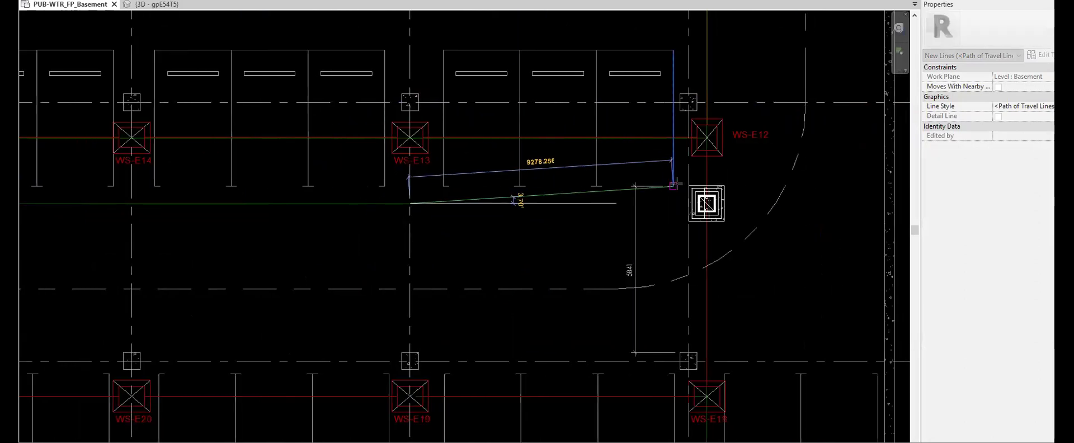
{"action": "scroll", "coordinate": [676, 184], "scroll_direction": "up", "scroll_amount": 10}
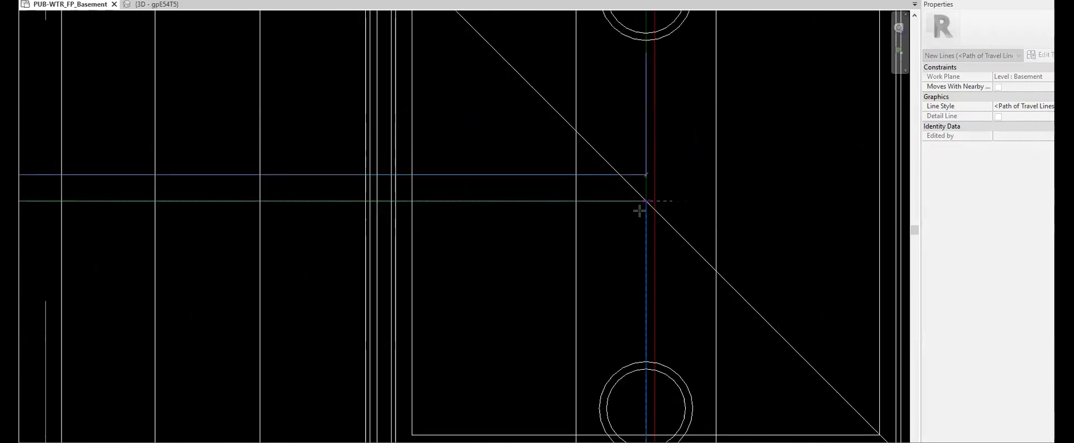
{"action": "key", "text": "Escape"}
{"action": "key", "text": "Escape"}
{"action": "scroll", "coordinate": [634, 208], "scroll_direction": "down", "scroll_amount": 6}
{"action": "scroll", "coordinate": [633, 207], "scroll_direction": "down", "scroll_amount": 8}
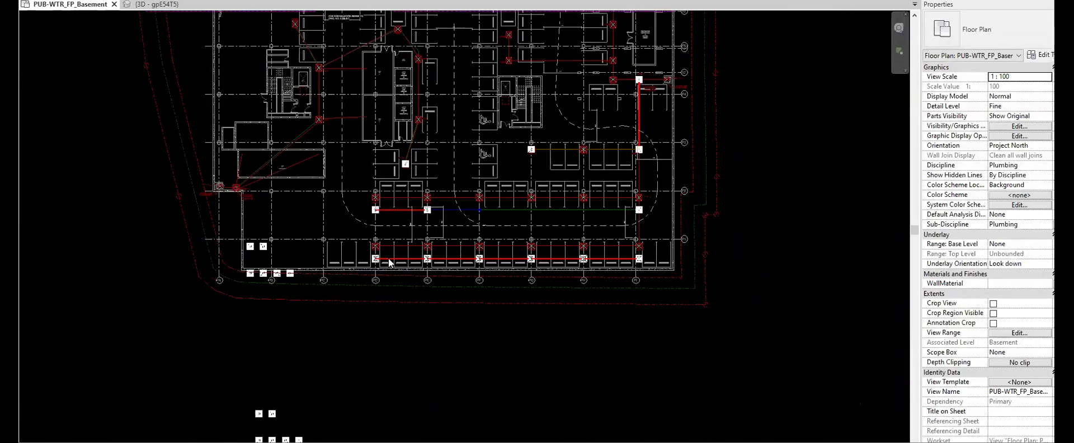
- In the 3D view, pipe WS-E16 to WS-E15 by selecting a spare sump as second manhole and their connecting line, and run the graph
{"action": "key", "text": "ctrl+Tab"}
{"action": "middle_click_drag", "start_coordinate": [524, 311], "coordinate": [403, 278]}
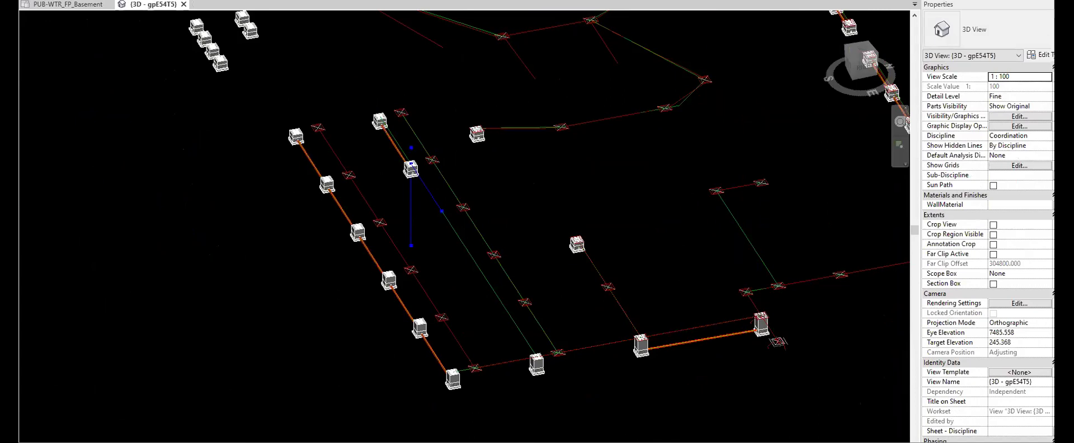
{"action": "key", "text": "alt+Tab"}
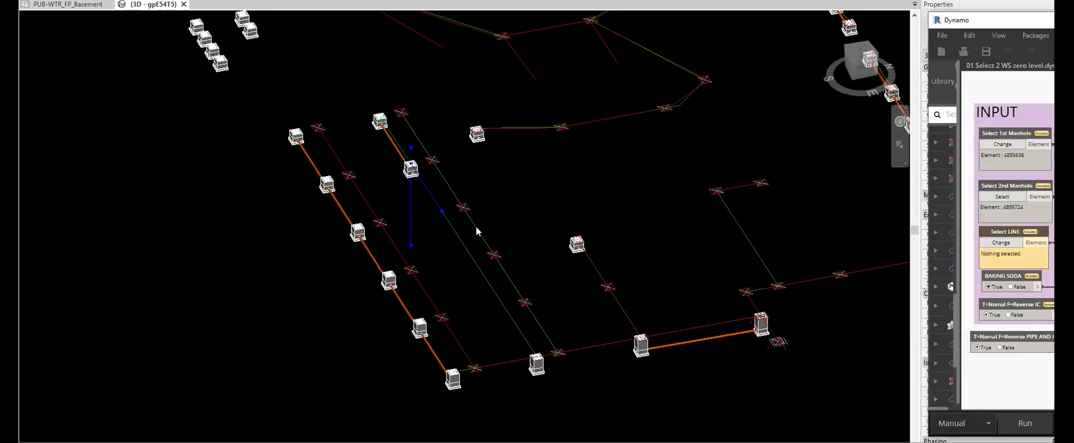
{"action": "middle_click_drag", "start_coordinate": [429, 292], "coordinate": [524, 307], "text": "shift"}
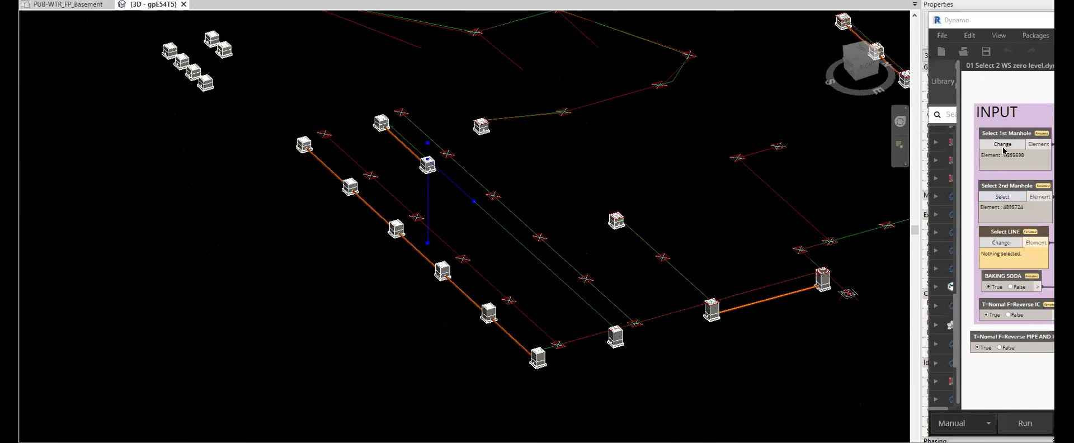
{"action": "left_click", "coordinate": [1003, 198]}
{"action": "left_click", "coordinate": [225, 52]}
{"action": "left_click", "coordinate": [1003, 250]}
{"action": "left_click", "coordinate": [459, 185]}
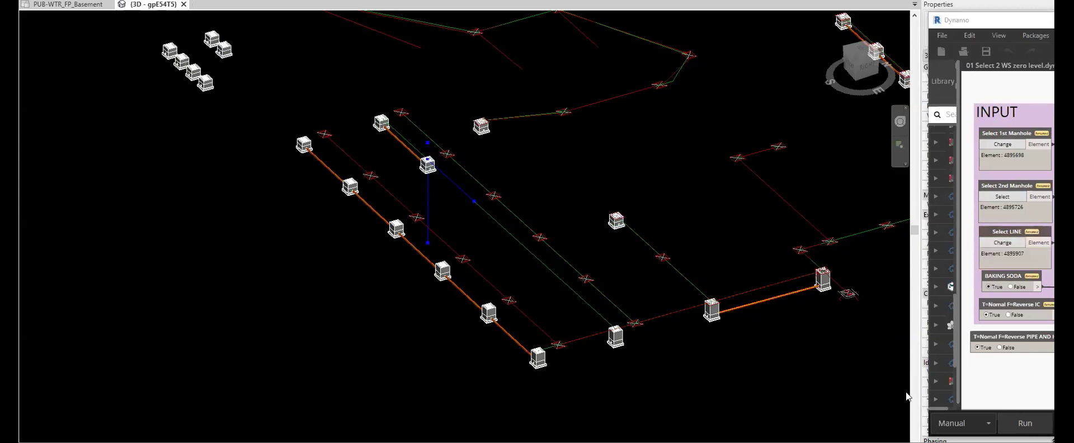
{"action": "left_click", "coordinate": [1033, 423]}
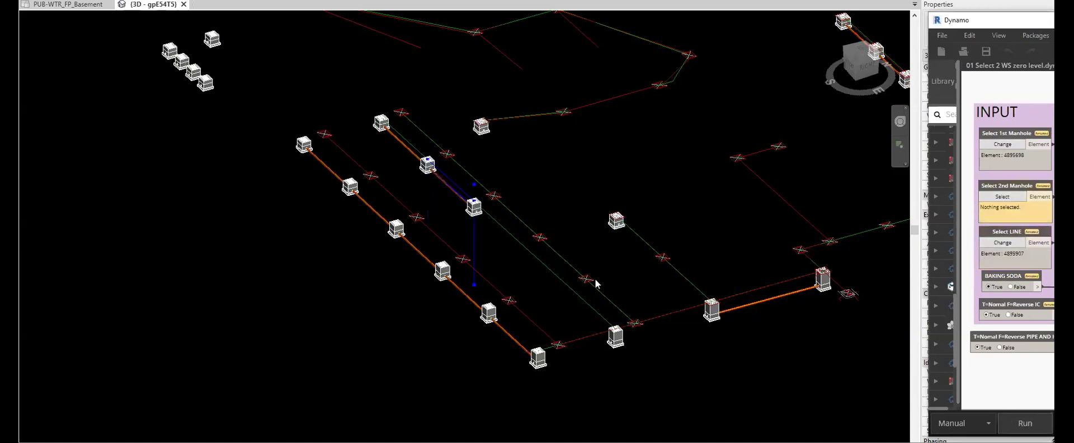
- Run the graph with the WS-E15 sump as first manhole, a spare sump as second and the line segment from WS-E15 to WS-E14
{"action": "left_click", "coordinate": [1002, 144]}
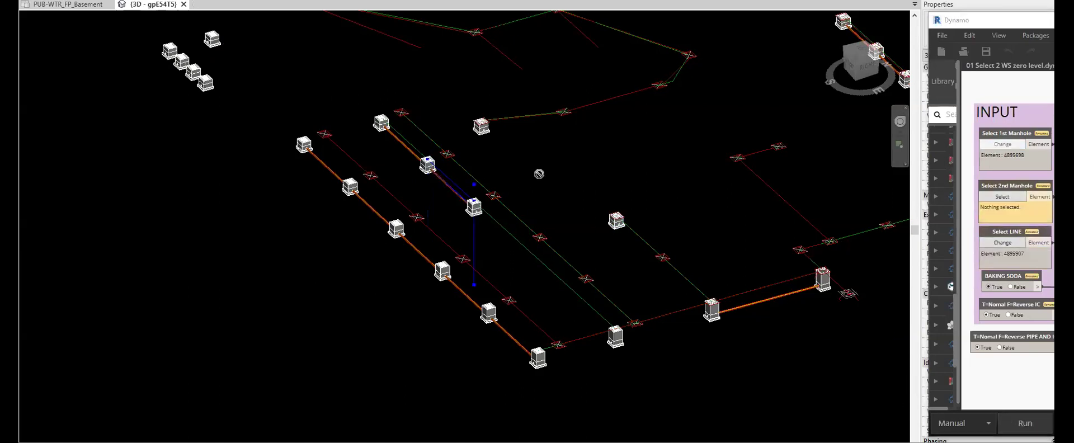
{"action": "left_click", "coordinate": [472, 208]}
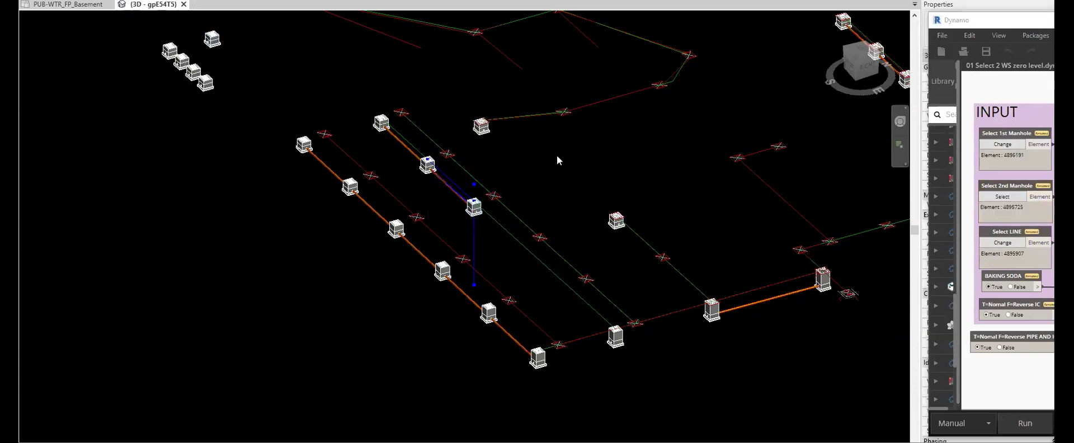
{"action": "left_click", "coordinate": [1003, 248]}
{"action": "left_click", "coordinate": [503, 234]}
{"action": "left_click", "coordinate": [1002, 424]}
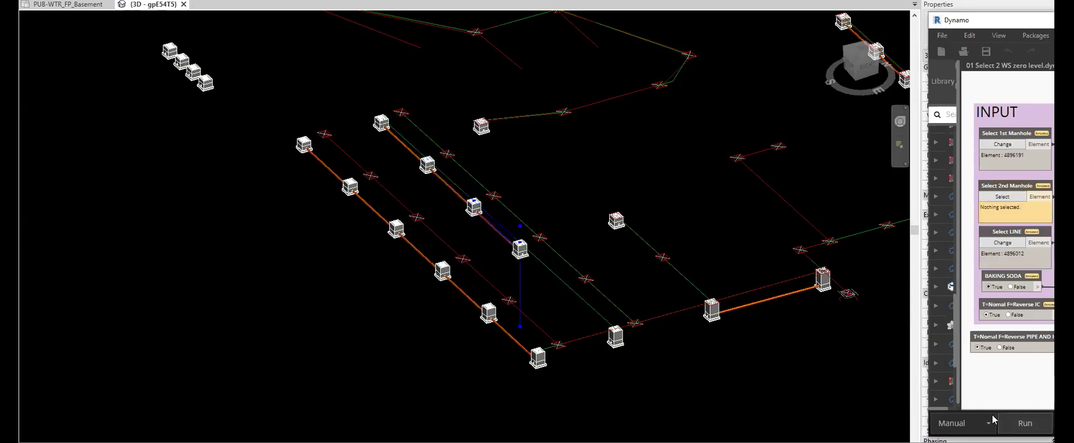
- Run the graph with the WS-E14 sump as first manhole, another spare sump as second and the line segment from WS-E14 to WS-E13
{"action": "left_click", "coordinate": [1002, 144]}
{"action": "left_click", "coordinate": [526, 258]}
{"action": "left_click", "coordinate": [989, 197]}
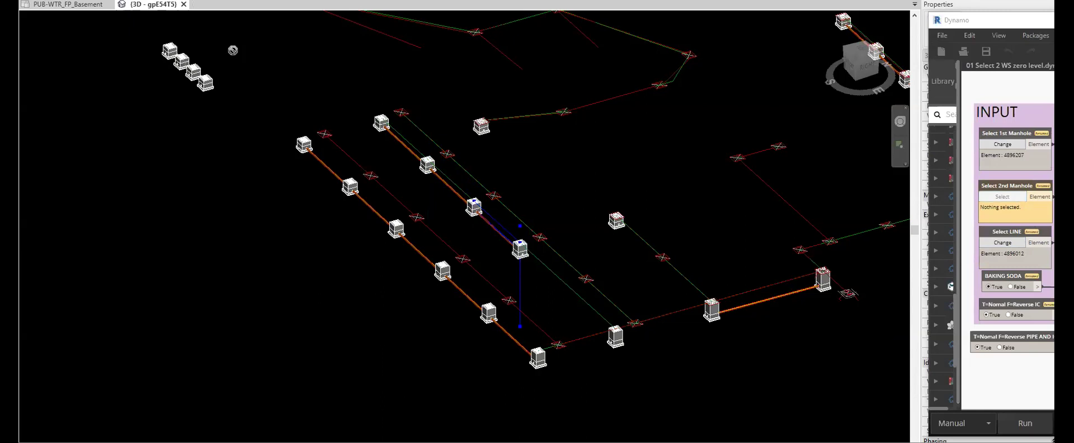
{"action": "left_click", "coordinate": [205, 83]}
{"action": "left_click", "coordinate": [1005, 245]}
{"action": "left_click", "coordinate": [552, 272]}
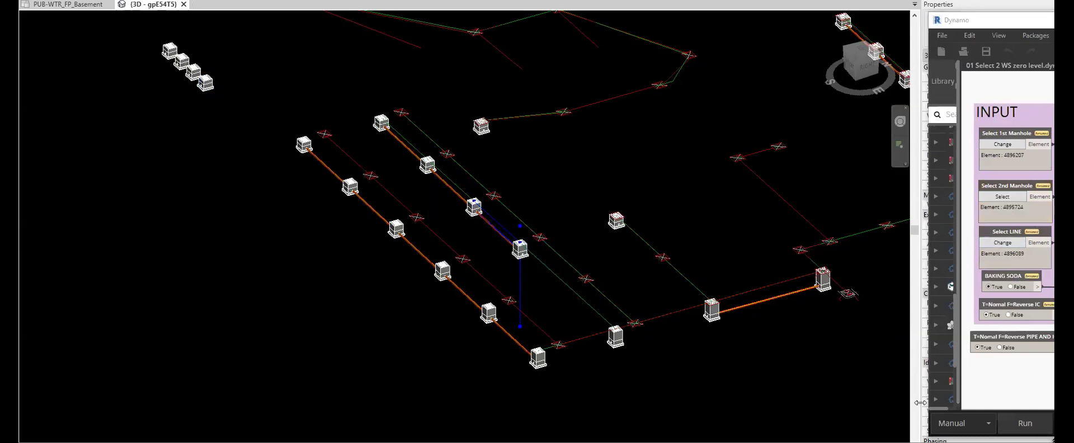
{"action": "left_click", "coordinate": [1005, 423]}
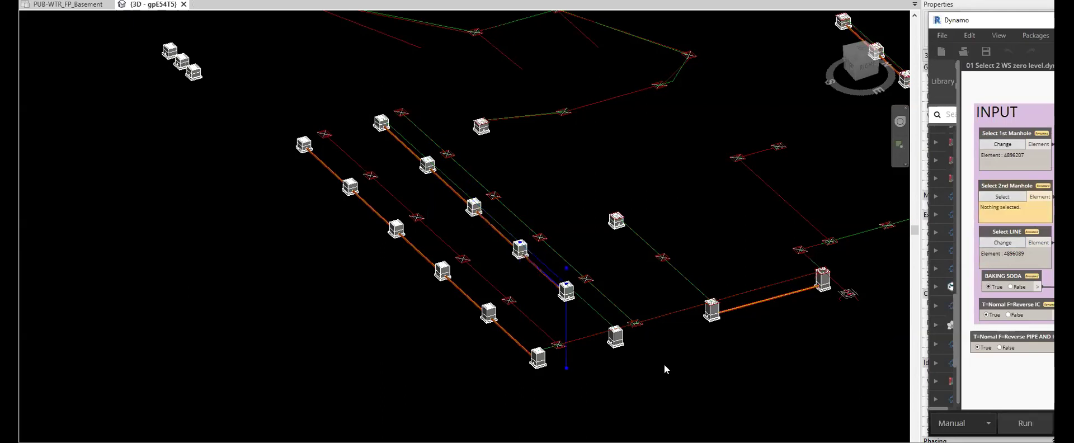
- Pipe the WS-E13 sump to the existing WS-E12 sump by selecting them with their connecting line segment and running the graph
{"action": "scroll", "coordinate": [664, 364], "scroll_direction": "up", "scroll_amount": 2}
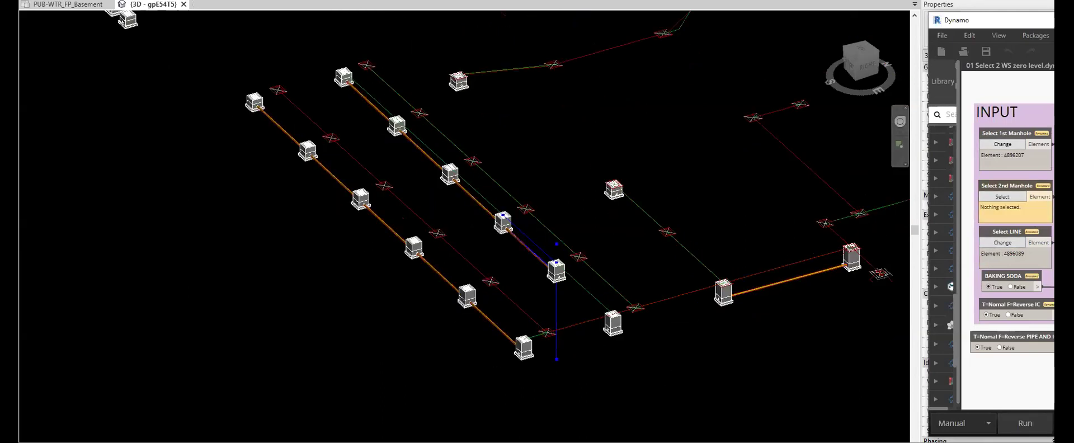
{"action": "left_click", "coordinate": [1006, 150]}
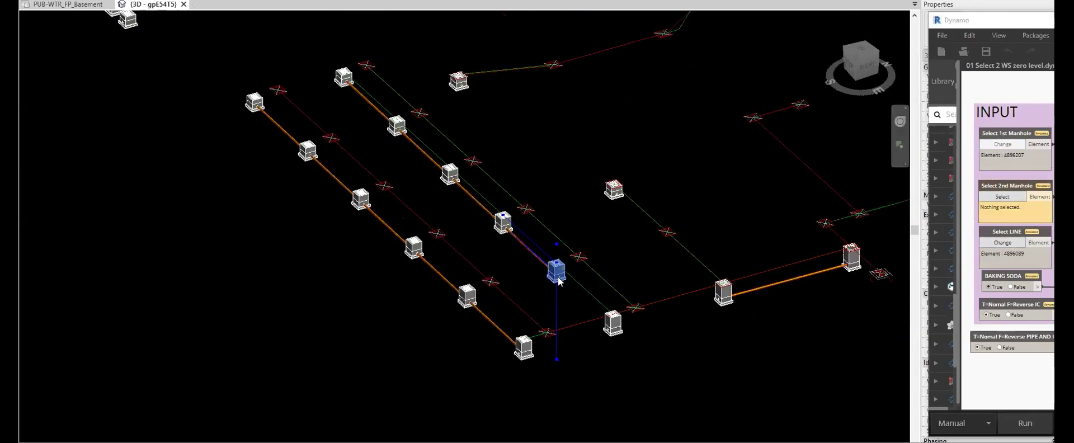
{"action": "left_click", "coordinate": [557, 274]}
{"action": "left_click", "coordinate": [998, 198]}
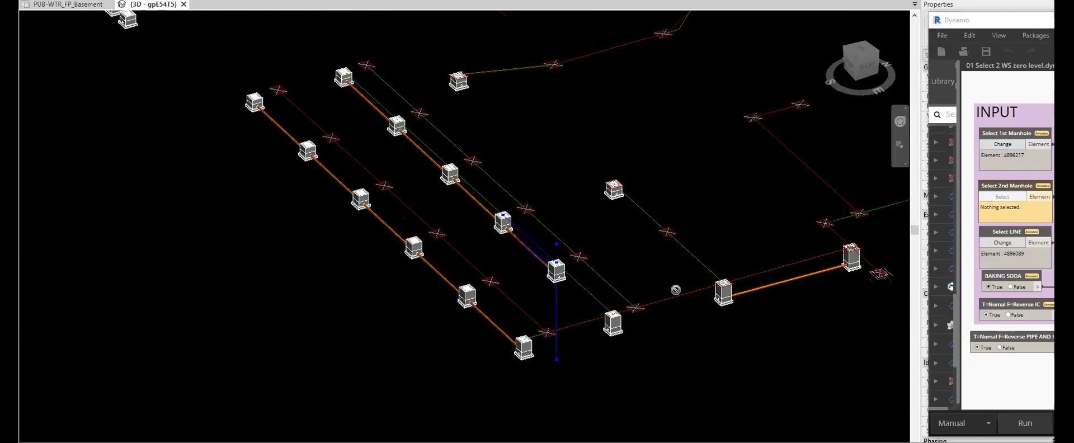
{"action": "left_click", "coordinate": [619, 335]}
{"action": "scroll", "coordinate": [620, 333], "scroll_direction": "up", "scroll_amount": 3}
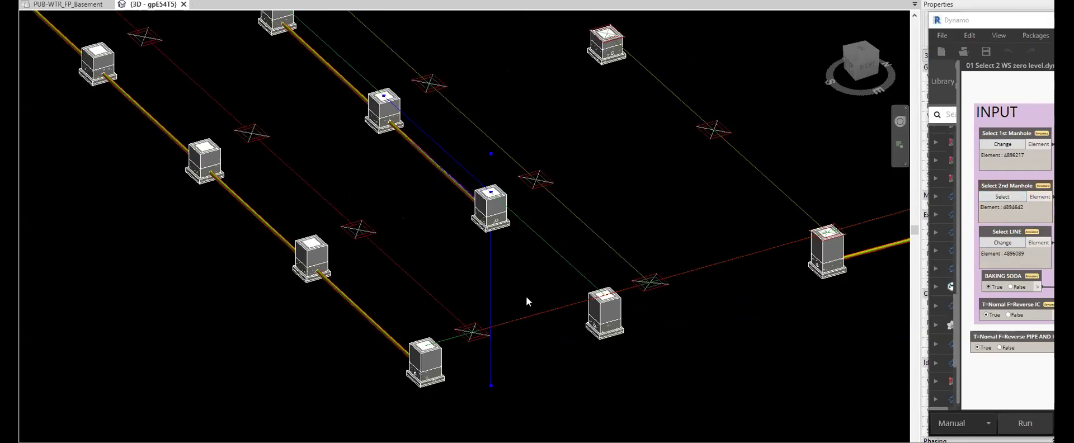
{"action": "left_click", "coordinate": [1003, 243]}
{"action": "left_click", "coordinate": [542, 245]}
{"action": "left_click", "coordinate": [1026, 423]}
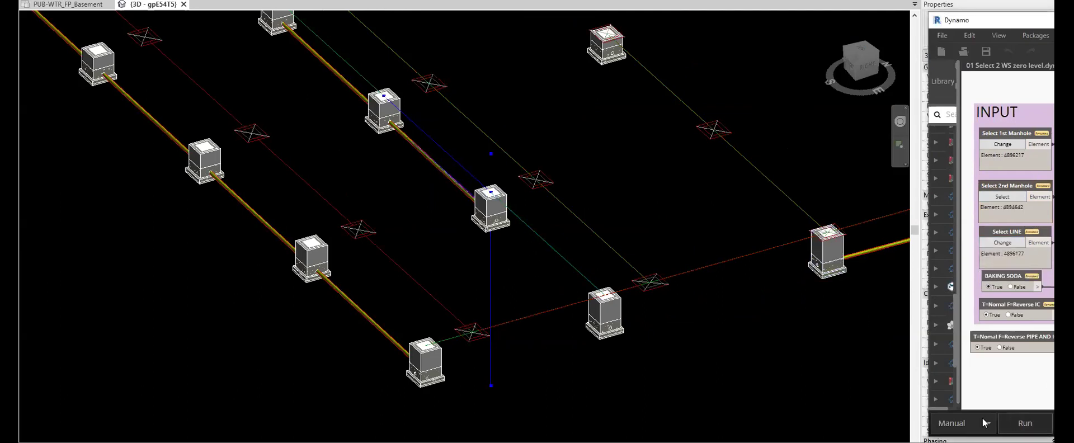
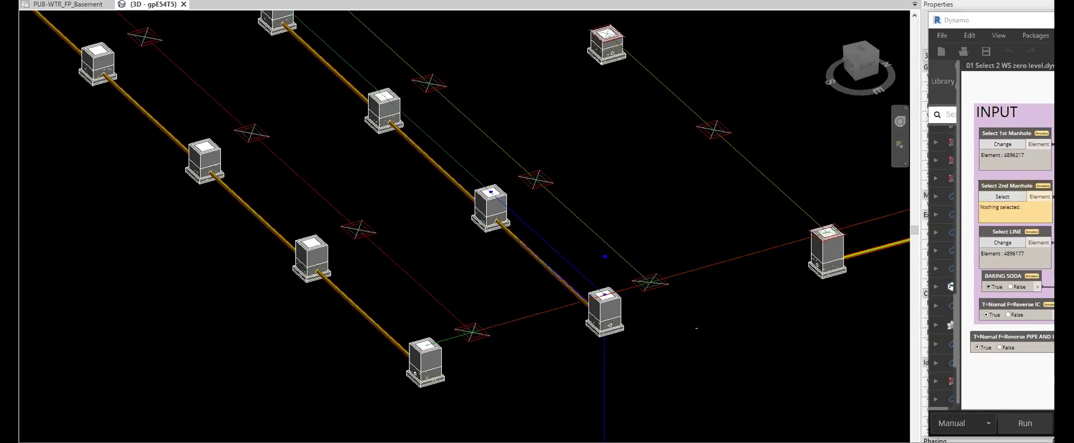
- Pipe the outer row's corner sump to the WS-E12 sump by selecting both with their connecting line and running the graph
{"action": "middle_click_drag", "start_coordinate": [697, 363], "coordinate": [618, 316]}
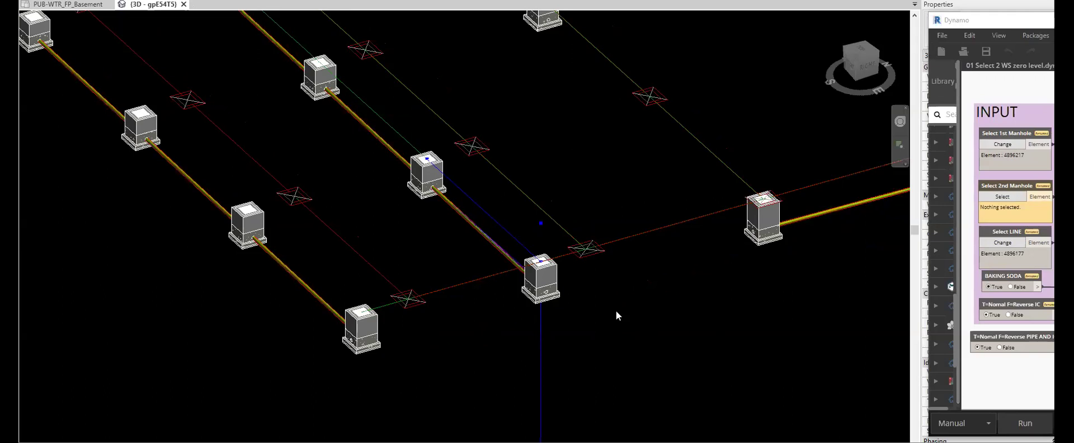
{"action": "left_click", "coordinate": [1003, 144]}
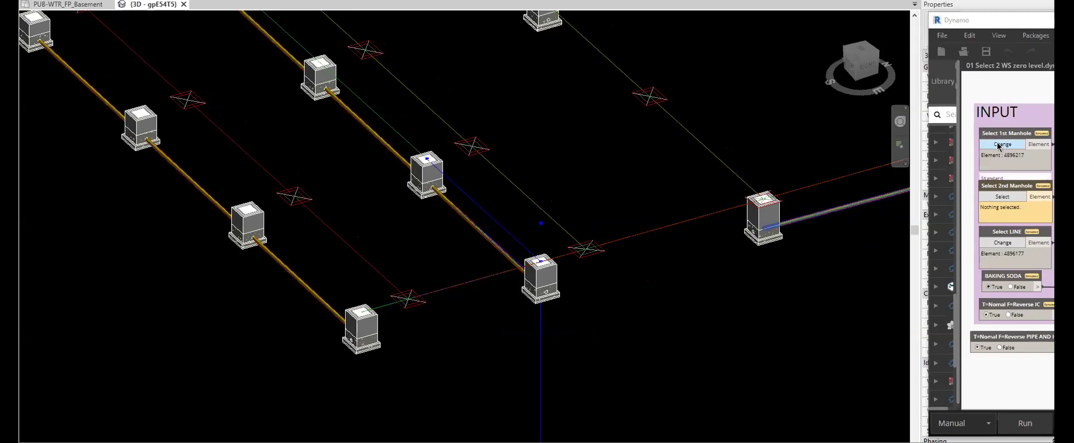
{"action": "left_click", "coordinate": [361, 327]}
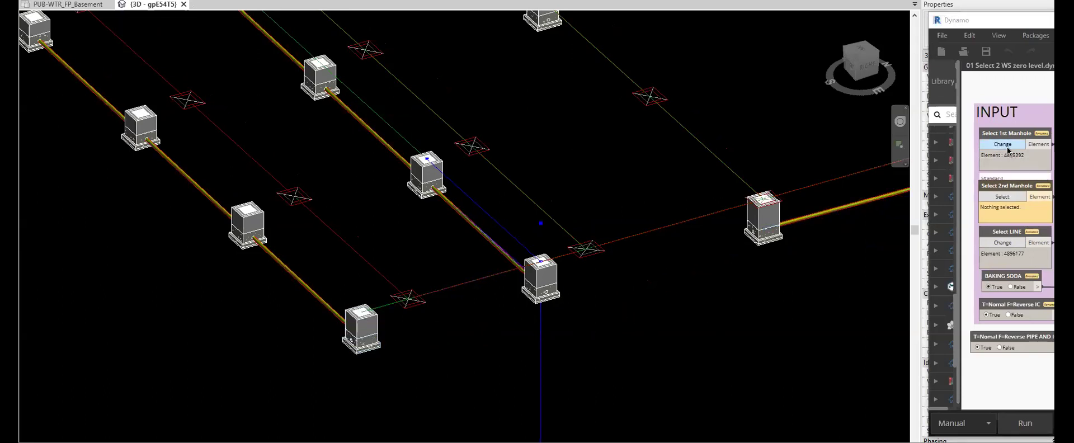
{"action": "left_click", "coordinate": [1003, 196]}
{"action": "left_click", "coordinate": [542, 280]}
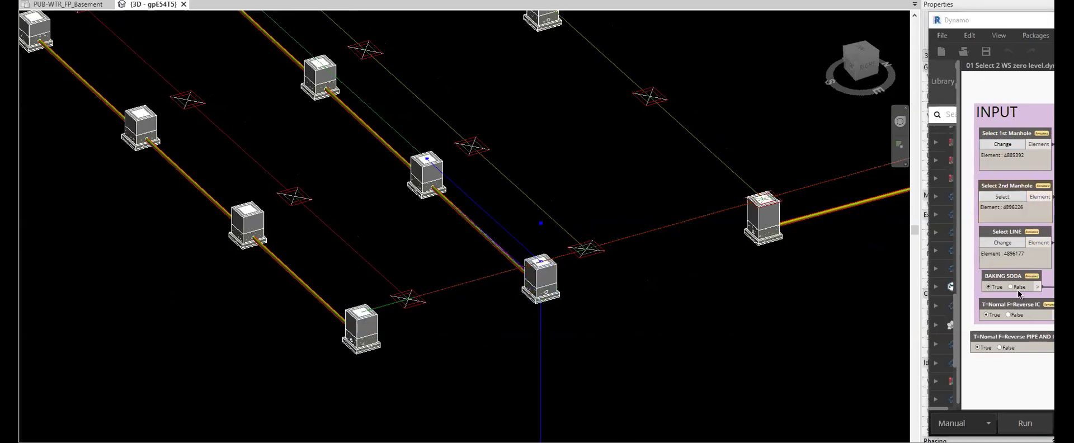
{"action": "left_click", "coordinate": [1009, 244]}
{"action": "left_click", "coordinate": [475, 280]}
{"action": "left_click", "coordinate": [1036, 424]}
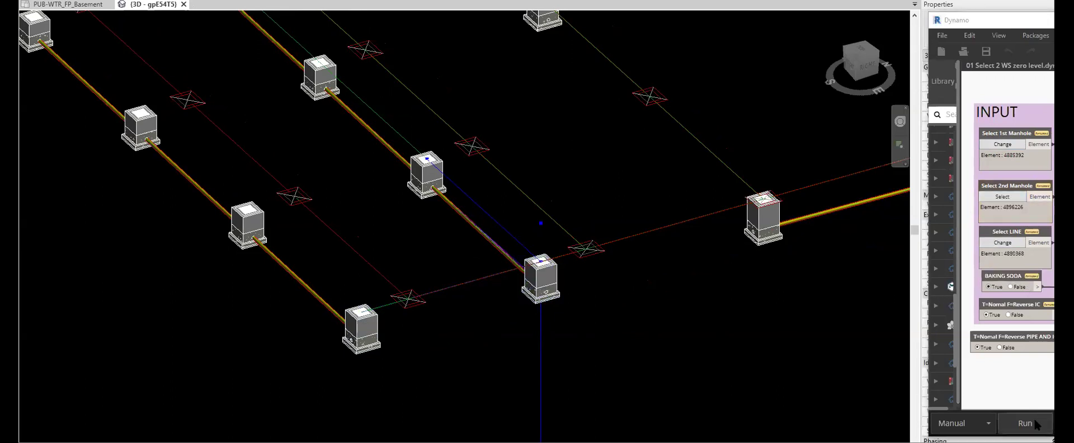
- Examine the pipe connections at the WS-E12 sump and along both sump rows in the 3D view
{"action": "left_click", "coordinate": [670, 349]}
{"action": "middle_click_drag", "start_coordinate": [471, 373], "coordinate": [531, 360], "text": "shift"}
{"action": "middle_click_drag", "start_coordinate": [778, 265], "coordinate": [642, 280]}
{"action": "left_click", "coordinate": [647, 253]}
{"action": "scroll", "coordinate": [640, 266], "scroll_direction": "up", "scroll_amount": 5}
{"action": "scroll", "coordinate": [623, 237], "scroll_direction": "down", "scroll_amount": 2}
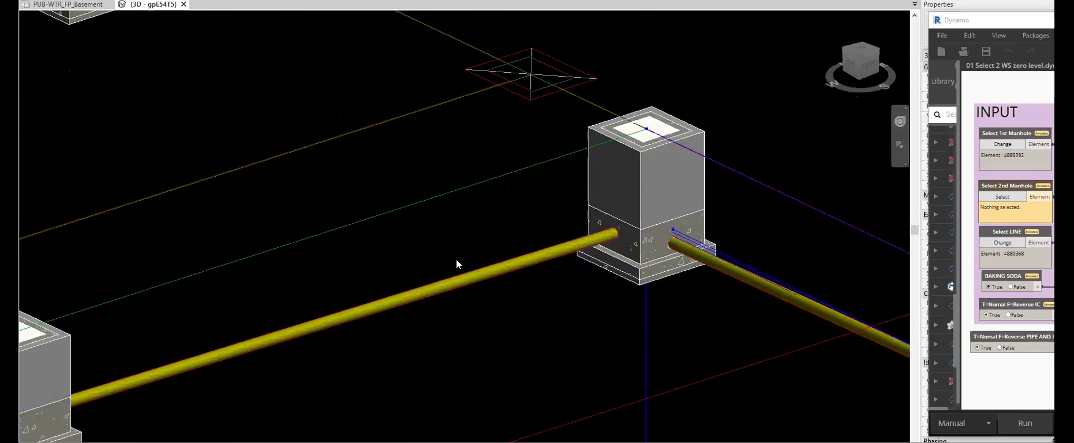
{"action": "scroll", "coordinate": [566, 257], "scroll_direction": "down", "scroll_amount": 3}
{"action": "middle_click_drag", "start_coordinate": [566, 257], "coordinate": [330, 286], "text": "shift"}
{"action": "middle_click_drag", "start_coordinate": [489, 313], "coordinate": [477, 365], "text": "shift"}
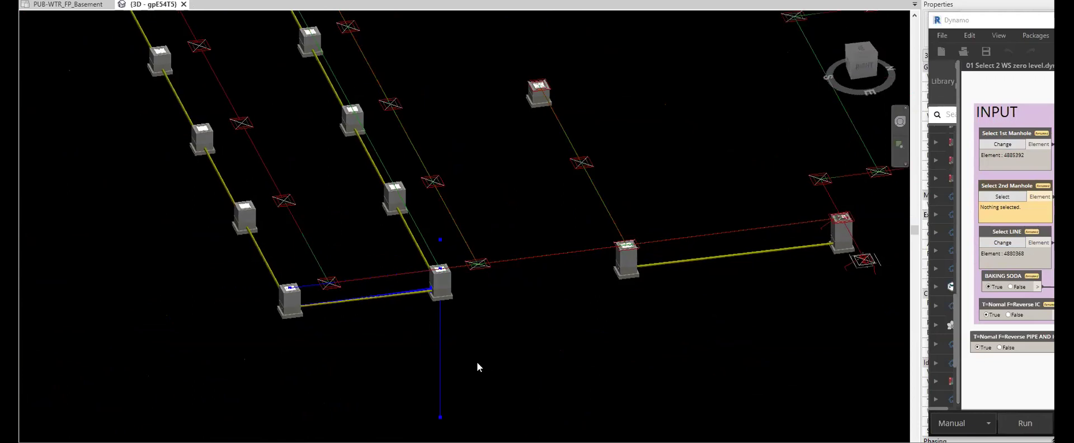
- Run the graph with the WS-E12 sump as first manhole, the next sump along the main run as second and the line between them
{"action": "left_click", "coordinate": [1001, 146]}
{"action": "left_click", "coordinate": [441, 283]}
{"action": "left_click", "coordinate": [1002, 197]}
{"action": "key", "text": "Escape"}
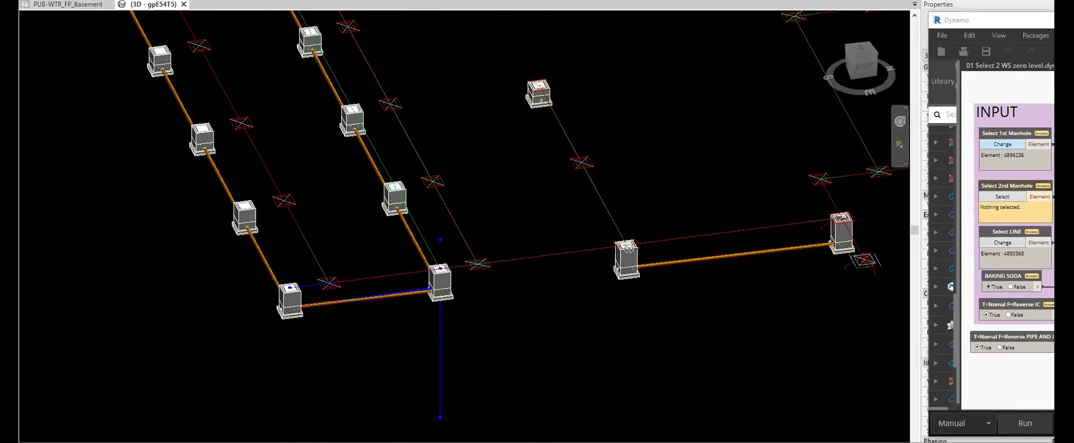
{"action": "left_click", "coordinate": [1003, 197]}
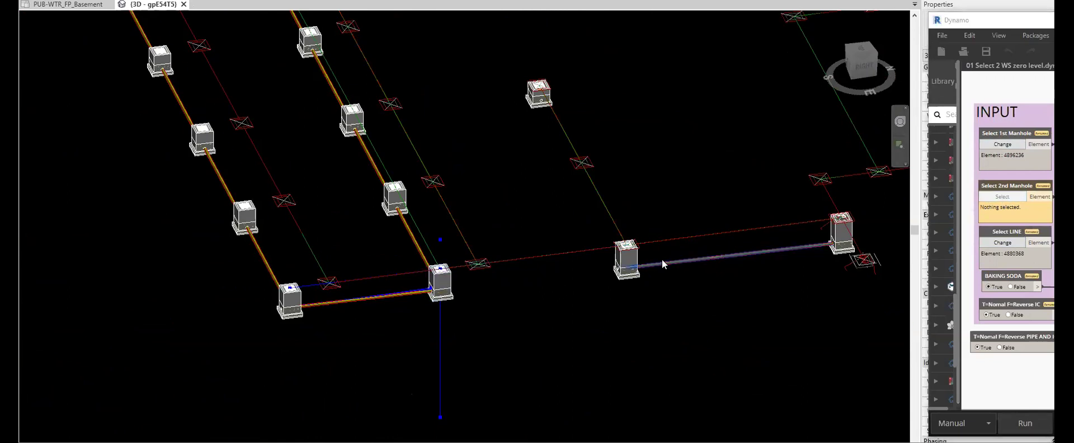
{"action": "left_click", "coordinate": [626, 259]}
{"action": "left_click", "coordinate": [993, 245]}
{"action": "left_click", "coordinate": [559, 256]}
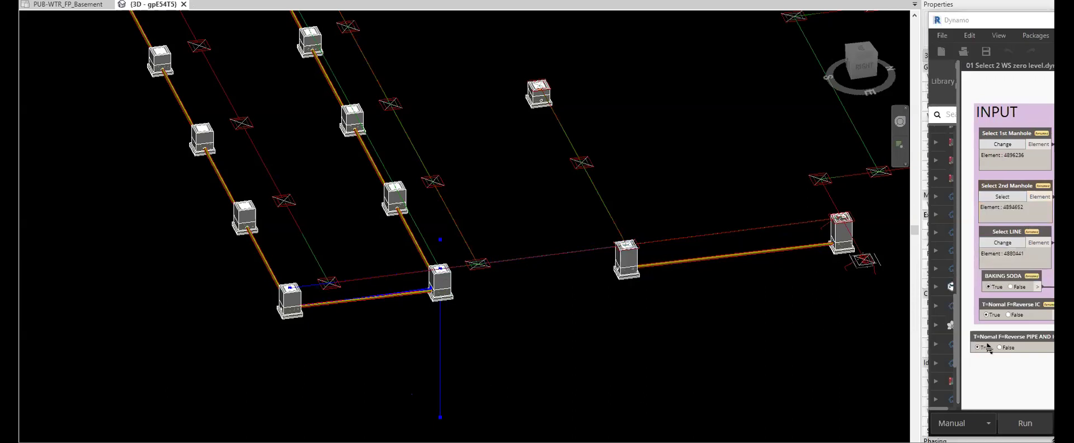
{"action": "left_click", "coordinate": [1021, 422]}
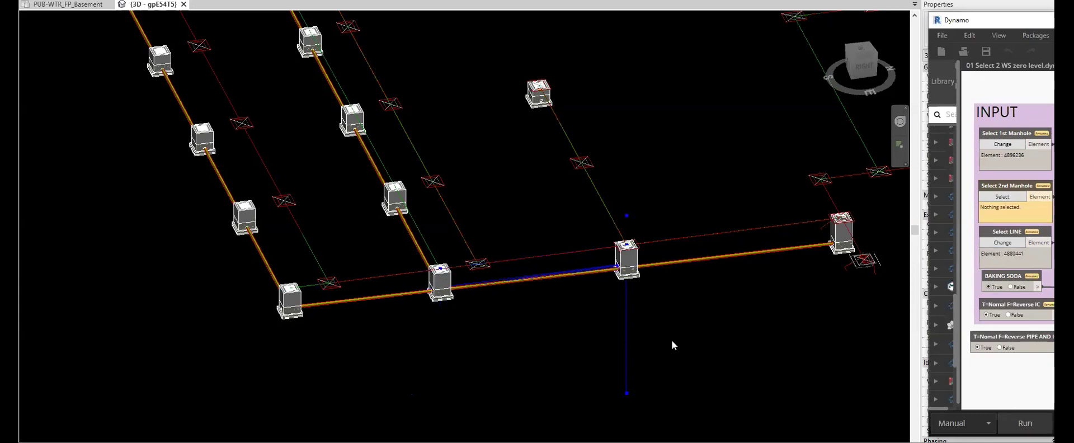
- Delete the existing pipe between the last two sumps of the main run
{"action": "scroll", "coordinate": [606, 319], "scroll_direction": "down", "scroll_amount": 4}
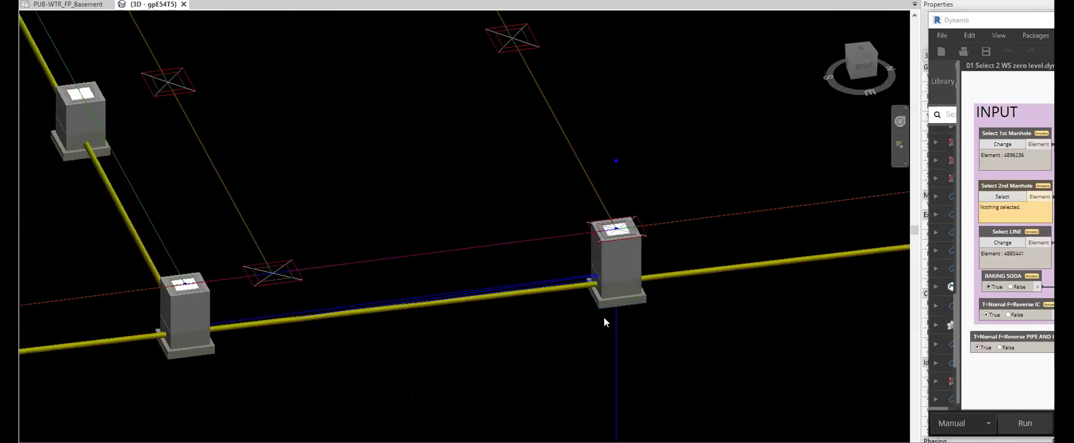
{"action": "scroll", "coordinate": [671, 321], "scroll_direction": "up", "scroll_amount": 3}
{"action": "left_click", "coordinate": [493, 300]}
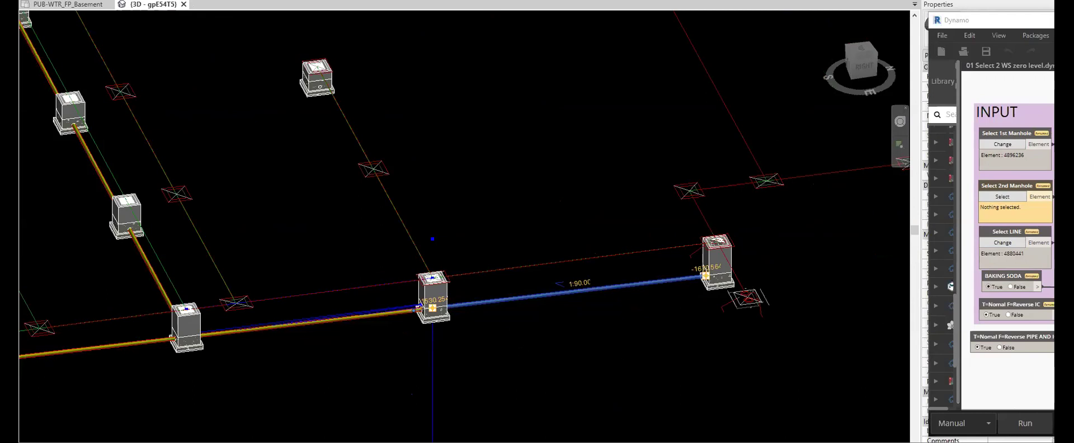
{"action": "key", "text": "Delete"}
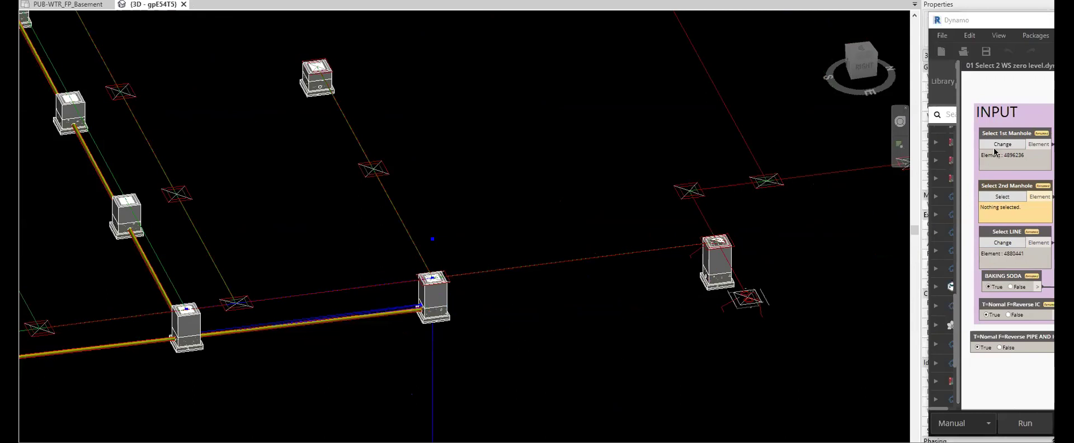
- Regenerate the pipe between the main run's last two sumps by selecting both with their connecting line and running the graph
{"action": "left_click", "coordinate": [996, 144]}
{"action": "left_click", "coordinate": [435, 295]}
{"action": "left_click", "coordinate": [992, 202]}
{"action": "left_click", "coordinate": [717, 262]}
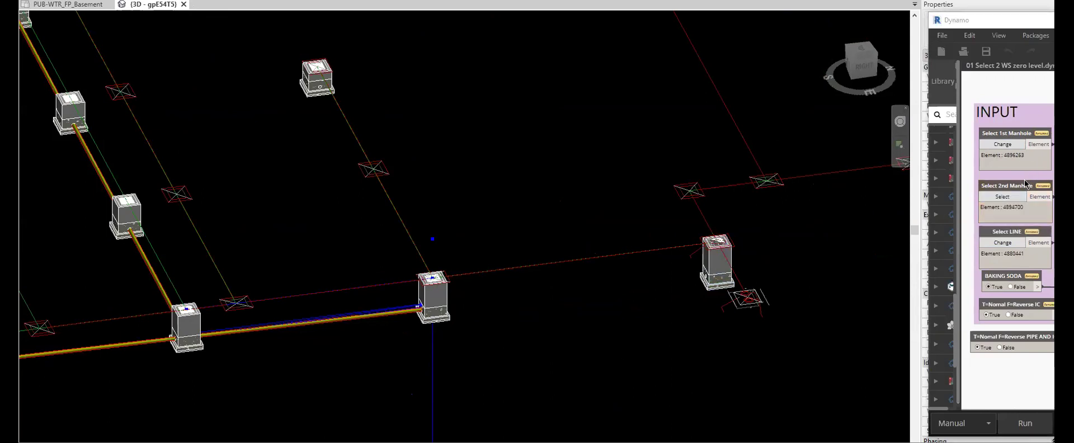
{"action": "left_click", "coordinate": [1003, 243]}
{"action": "left_click", "coordinate": [639, 252]}
{"action": "left_click", "coordinate": [1025, 424]}
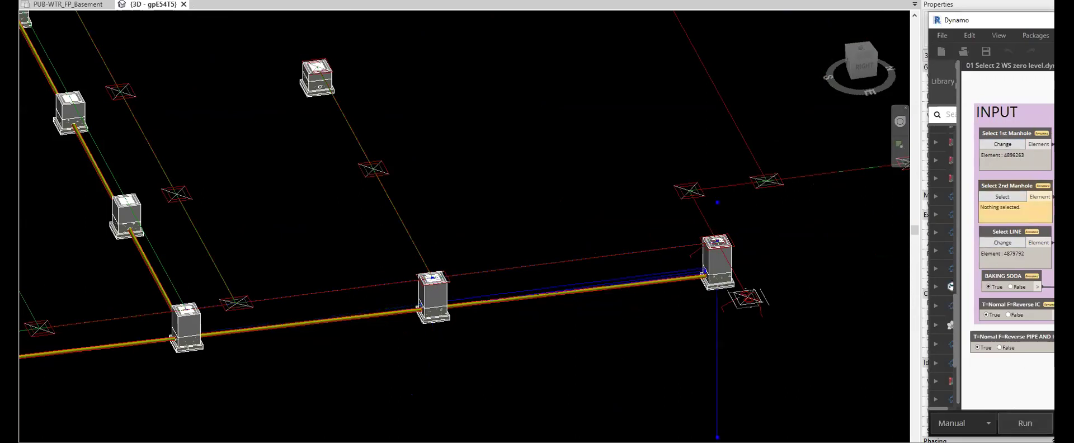
- Examine the regenerated pipe's slope and end levels, and review the whole connected sump network in 3D
{"action": "scroll", "coordinate": [650, 310], "scroll_direction": "up", "scroll_amount": 3}
{"action": "scroll", "coordinate": [680, 288], "scroll_direction": "down", "scroll_amount": 1}
{"action": "scroll", "coordinate": [677, 286], "scroll_direction": "down", "scroll_amount": 3}
{"action": "scroll", "coordinate": [676, 271], "scroll_direction": "up", "scroll_amount": 4}
{"action": "left_click", "coordinate": [672, 273]}
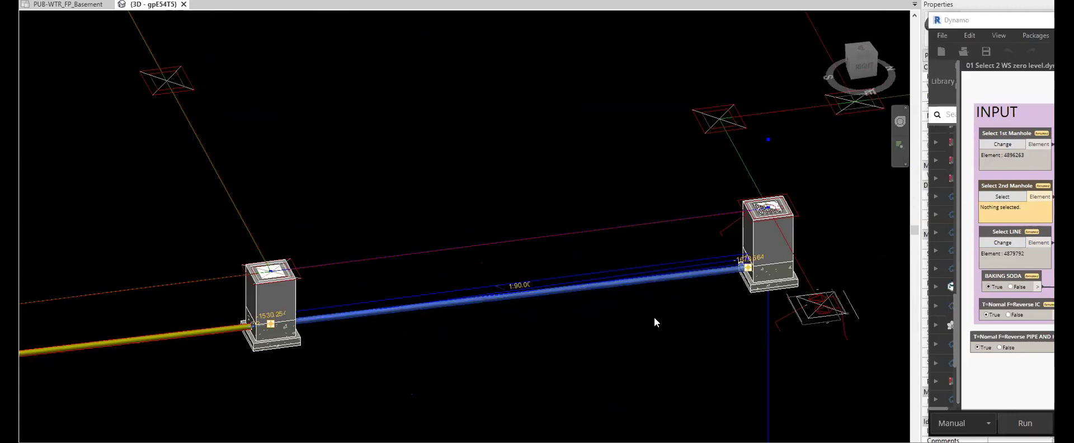
{"action": "scroll", "coordinate": [655, 318], "scroll_direction": "down", "scroll_amount": 5}
{"action": "middle_click_drag", "start_coordinate": [501, 280], "coordinate": [519, 276], "text": "shift"}
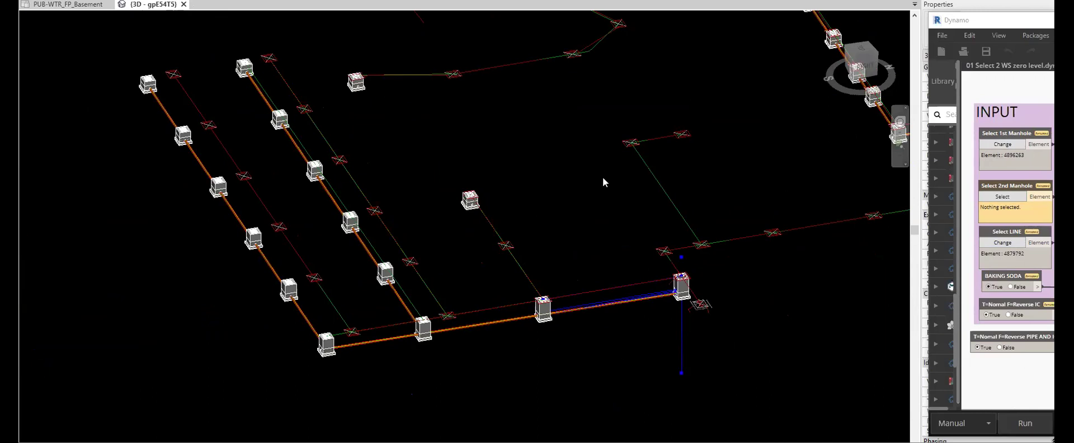
- Move the WS-E11 sump and its connecting line sideways off its drawn symbol, toward the neighbouring sump row
{"action": "left_click_drag", "start_coordinate": [421, 137], "coordinate": [506, 237]}
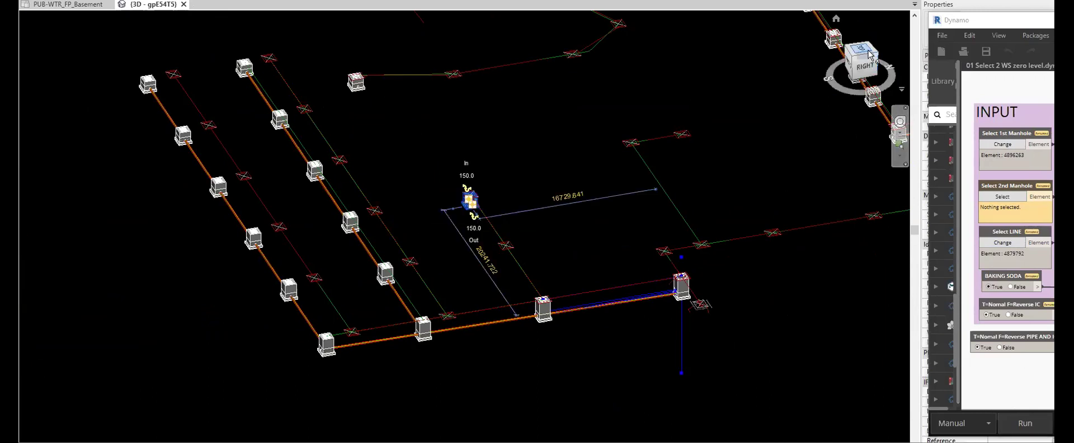
{"action": "left_click_drag", "start_coordinate": [420, 151], "coordinate": [521, 272]}
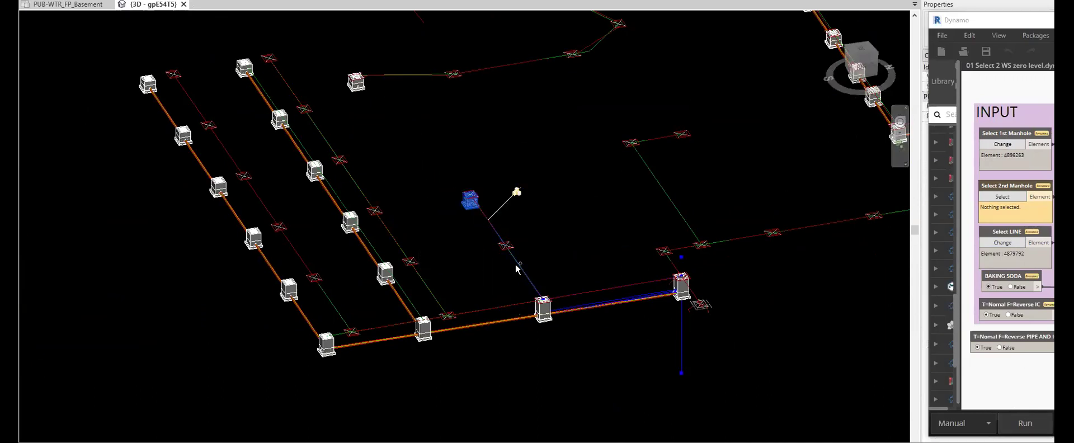
{"action": "left_click", "coordinate": [861, 51]}
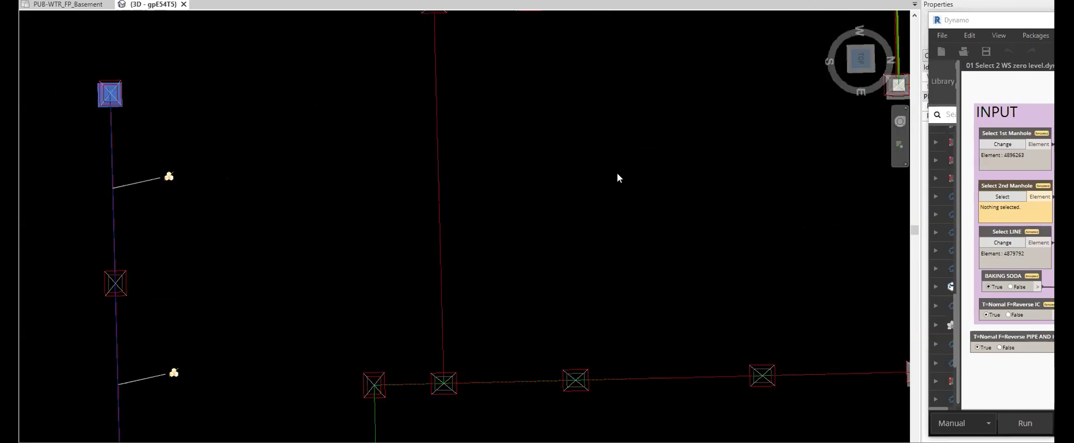
{"action": "scroll", "coordinate": [585, 186], "scroll_direction": "down", "scroll_amount": 3}
{"action": "middle_click_drag", "start_coordinate": [539, 181], "coordinate": [572, 246]}
{"action": "scroll", "coordinate": [481, 190], "scroll_direction": "up", "scroll_amount": 2}
{"action": "middle_click_drag", "start_coordinate": [540, 149], "coordinate": [605, 192]}
{"action": "key", "text": "m"}
{"action": "key", "text": "v"}
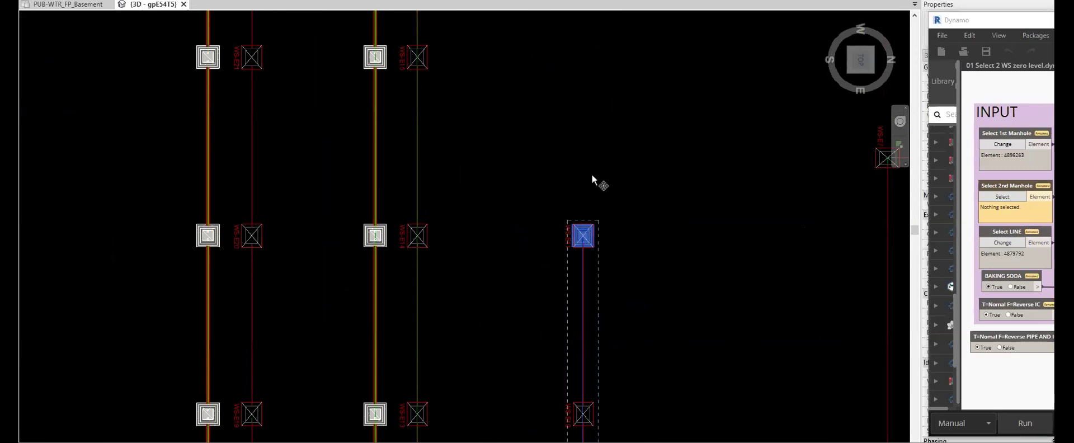
{"action": "left_click", "coordinate": [583, 170]}
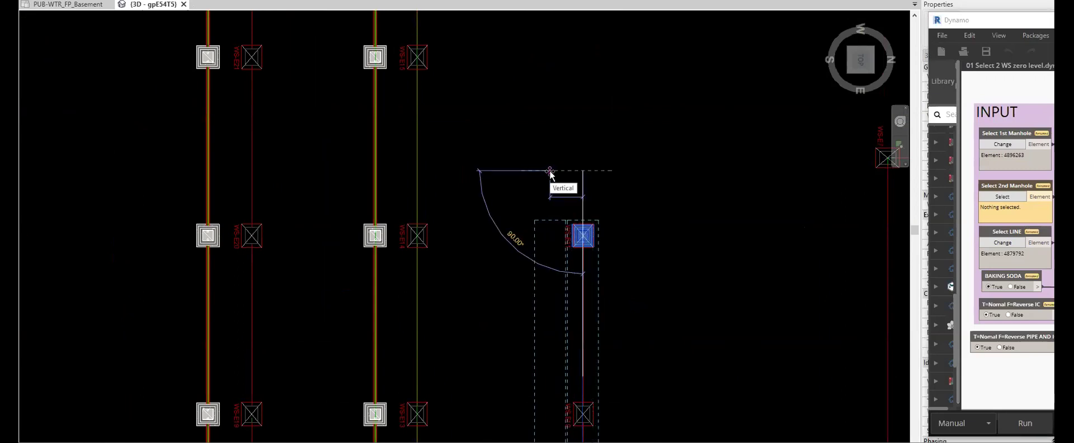
{"action": "left_click", "coordinate": [538, 173]}
{"action": "key", "text": "Escape"}
- Examine the moved sump's position against the gridlines and sump symbols in the PUB-WTR_FP_Basement plan
{"action": "key", "text": "ctrl+Tab"}
{"action": "scroll", "coordinate": [552, 153], "scroll_direction": "up", "scroll_amount": 3}
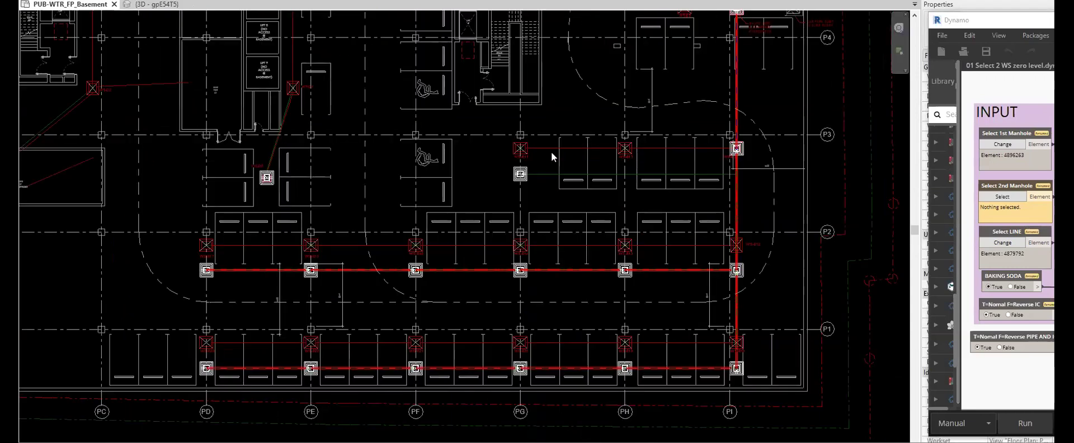
{"action": "scroll", "coordinate": [552, 153], "scroll_direction": "up", "scroll_amount": 2}
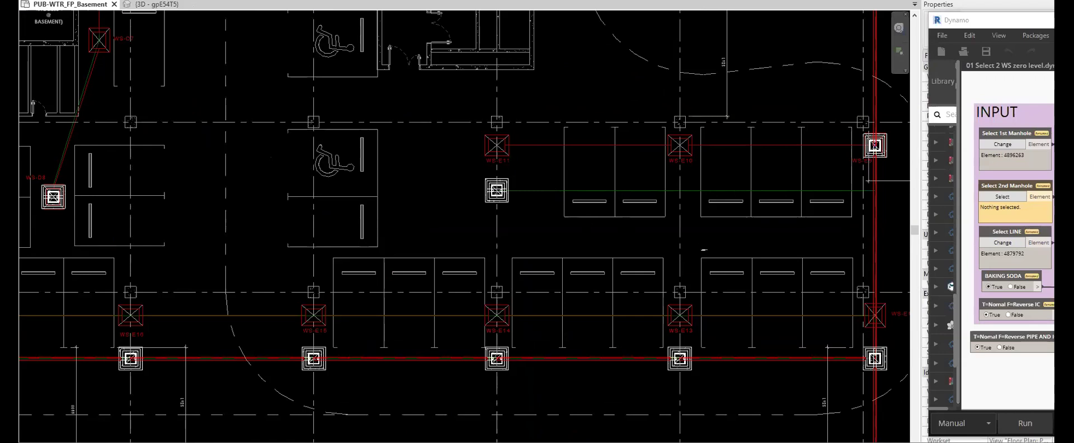
{"action": "middle_click_drag", "start_coordinate": [704, 249], "coordinate": [611, 255]}
{"action": "scroll", "coordinate": [609, 253], "scroll_direction": "down", "scroll_amount": 1}
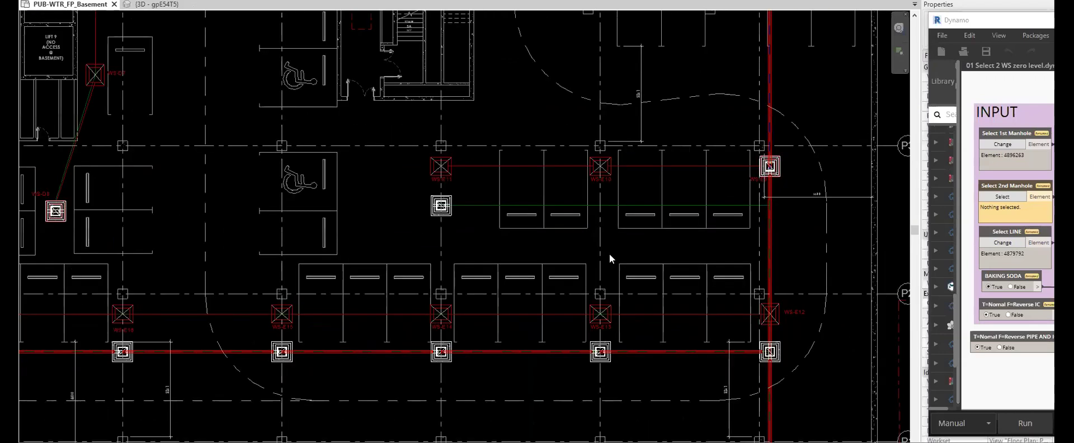
{"action": "key", "text": "ctrl+Tab"}
- Try running the graph with the WS-E11 sump as first manhole, a spare sump as second and the line toward the main run
{"action": "scroll", "coordinate": [610, 254], "scroll_direction": "down", "scroll_amount": 3}
{"action": "middle_click_drag", "start_coordinate": [589, 321], "coordinate": [669, 190], "text": "shift"}
{"action": "mouse_move", "coordinate": [641, 249]}
{"action": "middle_mouse_down"}
{"action": "mouse_move", "coordinate": [589, 156]}
{"action": "mouse_move", "coordinate": [634, 237]}
{"action": "middle_mouse_up"}
{"action": "scroll", "coordinate": [633, 237], "scroll_direction": "up", "scroll_amount": 2}
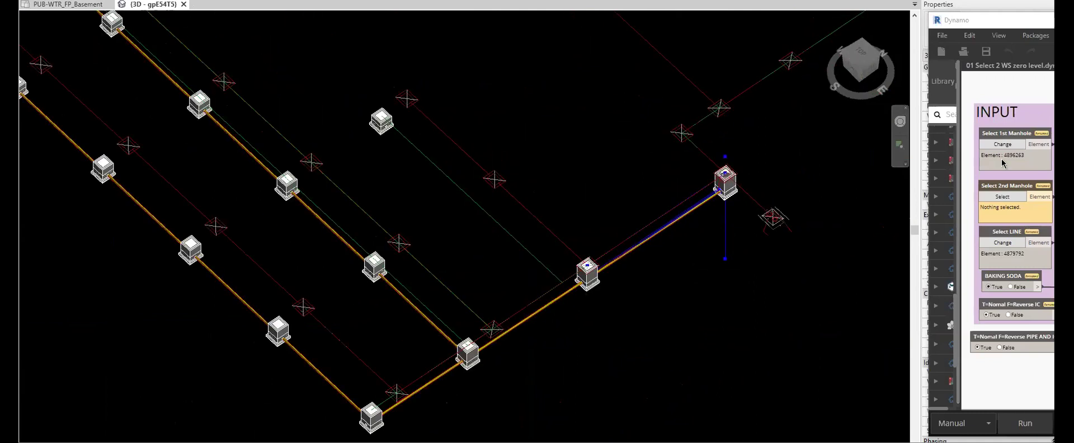
{"action": "left_click", "coordinate": [385, 133]}
{"action": "left_click", "coordinate": [1022, 200]}
{"action": "scroll", "coordinate": [405, 170], "scroll_direction": "down", "scroll_amount": 2}
{"action": "middle_click_drag", "start_coordinate": [398, 185], "coordinate": [566, 291]}
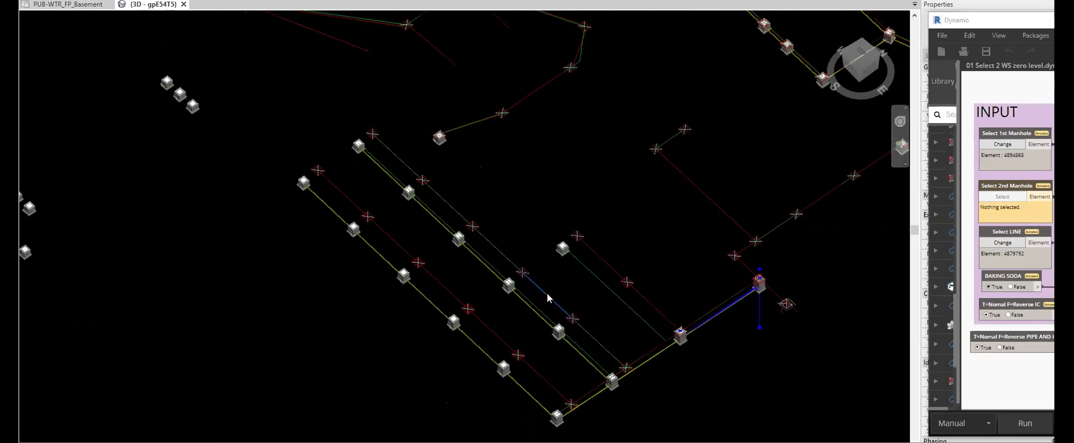
{"action": "left_click", "coordinate": [192, 107]}
{"action": "left_click", "coordinate": [1004, 242]}
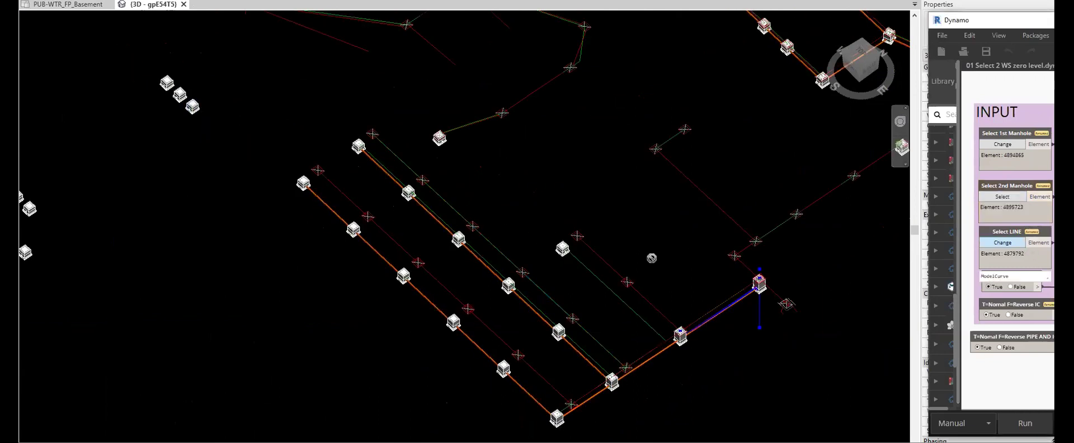
{"action": "left_click", "coordinate": [593, 267]}
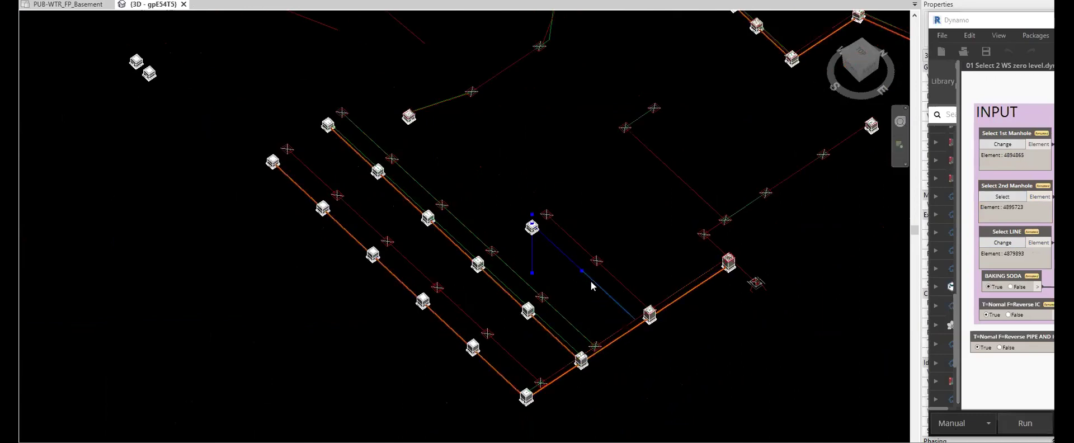
- Delete the single long line running from the WS-E11 sump to the main run
{"action": "scroll", "coordinate": [590, 282], "scroll_direction": "up", "scroll_amount": 5}
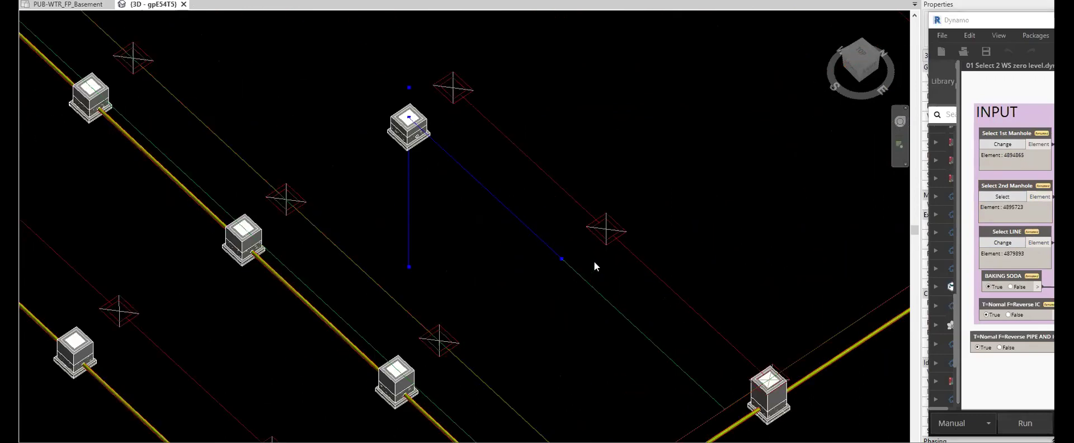
{"action": "scroll", "coordinate": [592, 266], "scroll_direction": "down", "scroll_amount": 3}
{"action": "scroll", "coordinate": [592, 266], "scroll_direction": "up", "scroll_amount": 3}
{"action": "scroll", "coordinate": [591, 268], "scroll_direction": "down", "scroll_amount": 3}
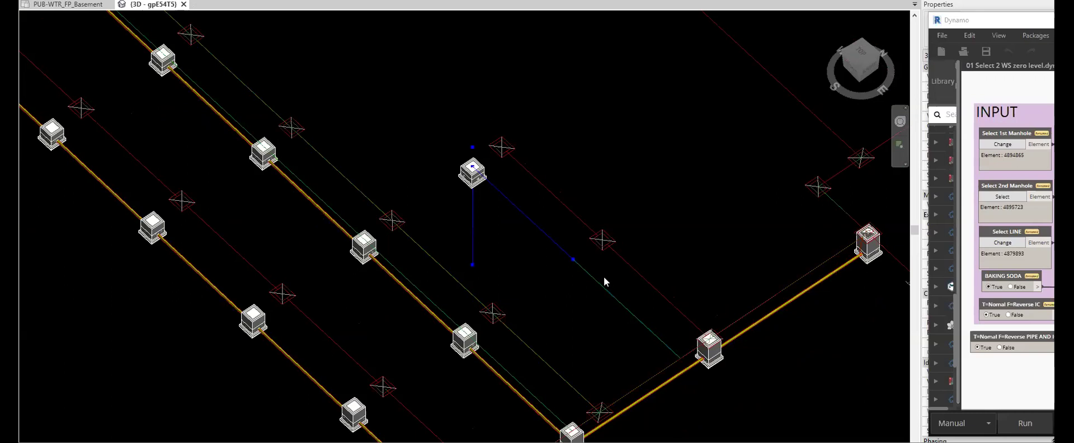
{"action": "left_click", "coordinate": [538, 223]}
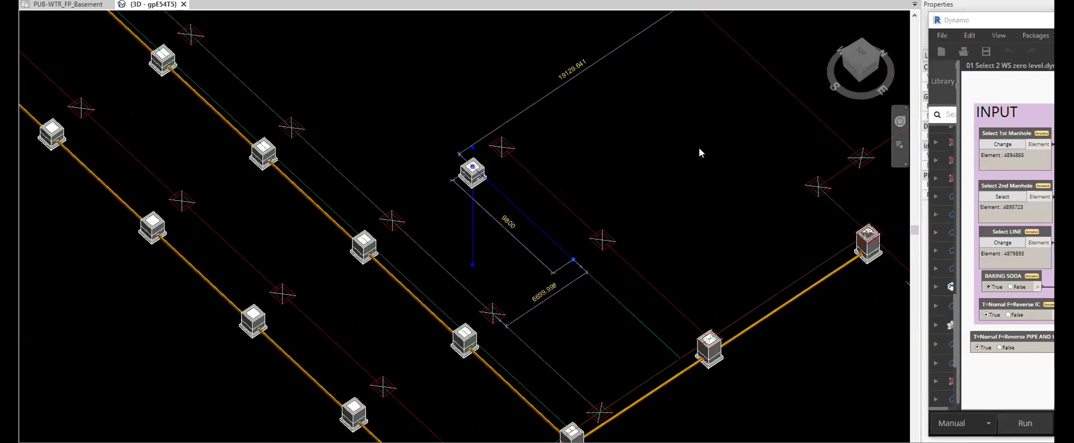
{"action": "key", "text": "Delete"}
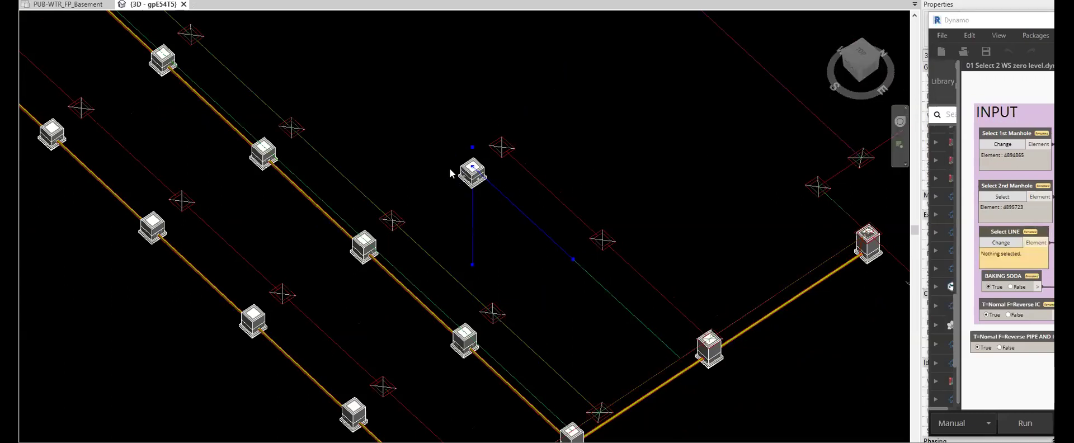
- Draw a straight model line from the WS-E11 sump's centre to the point level with the WS-E10 symbol
{"action": "left_click", "coordinate": [473, 170]}
{"action": "left_click", "coordinate": [860, 55]}
{"action": "scroll", "coordinate": [656, 172], "scroll_direction": "down", "scroll_amount": 5}
{"action": "middle_click_drag", "start_coordinate": [656, 172], "coordinate": [479, 208]}
{"action": "left_click", "coordinate": [639, 209]}
{"action": "key", "text": "l"}
{"action": "key", "text": "i"}
{"action": "scroll", "coordinate": [487, 246], "scroll_direction": "up", "scroll_amount": 2}
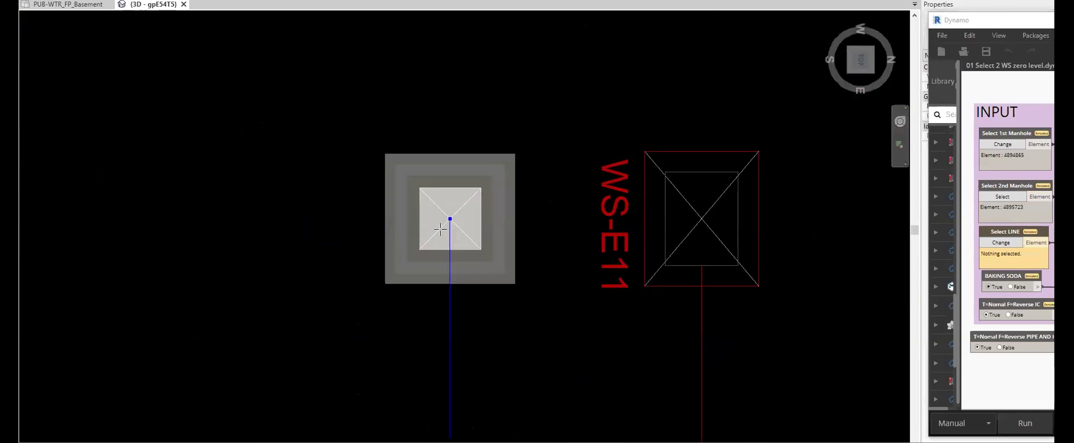
{"action": "left_click", "coordinate": [450, 218]}
{"action": "middle_click_drag", "start_coordinate": [439, 361], "coordinate": [475, 179]}
{"action": "scroll", "coordinate": [490, 134], "scroll_direction": "down", "scroll_amount": 4}
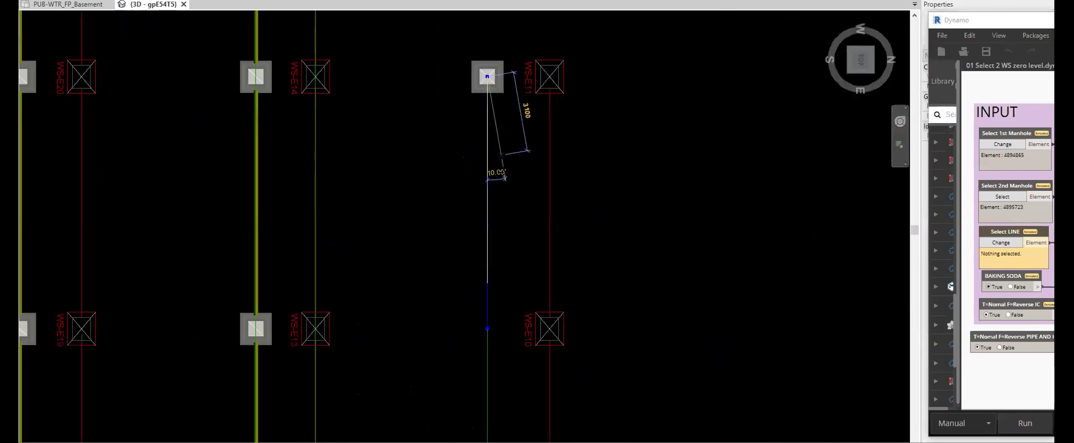
{"action": "scroll", "coordinate": [482, 331], "scroll_direction": "up", "scroll_amount": 6}
{"action": "left_click", "coordinate": [462, 283]}
{"action": "key", "text": "Escape"}
{"action": "key", "text": "Escape"}
- Draw a second model line from the first line's end straight to the main run beside WS-E9
{"action": "scroll", "coordinate": [535, 254], "scroll_direction": "down", "scroll_amount": 3}
{"action": "middle_click_drag", "start_coordinate": [536, 254], "coordinate": [537, 172]}
{"action": "key", "text": "l"}
{"action": "key", "text": "i"}
{"action": "left_click", "coordinate": [502, 196]}
{"action": "scroll", "coordinate": [517, 139], "scroll_direction": "down", "scroll_amount": 3}
{"action": "middle_click_drag", "start_coordinate": [514, 358], "coordinate": [540, 216]}
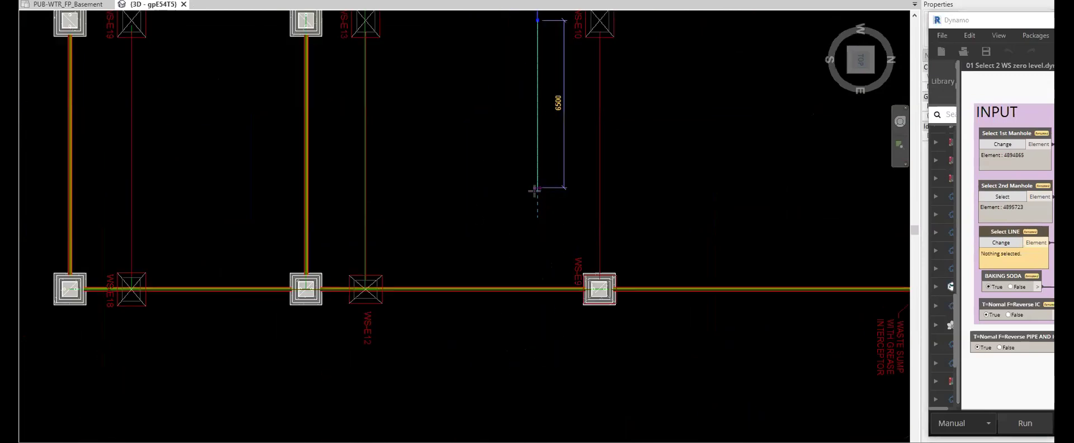
{"action": "scroll", "coordinate": [516, 340], "scroll_direction": "up", "scroll_amount": 5}
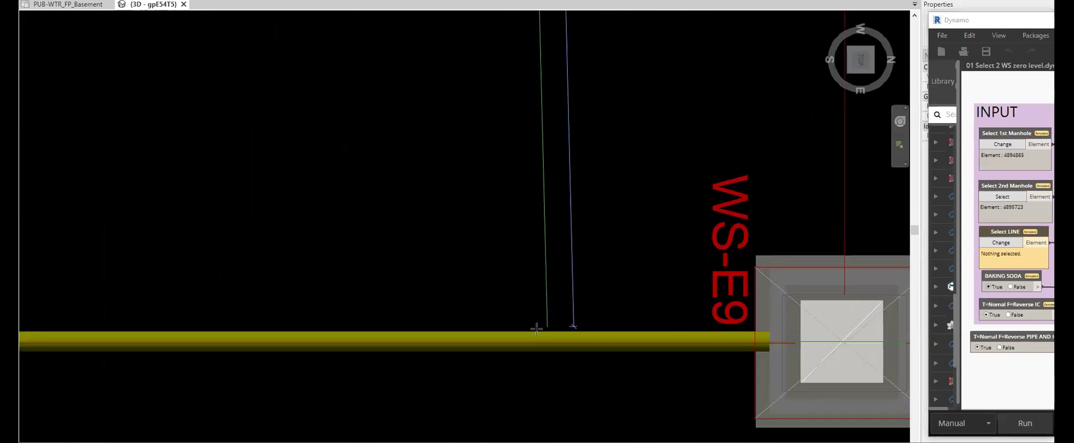
{"action": "left_click", "coordinate": [511, 341]}
{"action": "key", "text": "Escape"}
{"action": "key", "text": "Escape"}
- Delete the pipe entering the WS-E9 sump and move that sump onto the new line's end on the main run
{"action": "left_click", "coordinate": [559, 333]}
{"action": "key", "text": "Delete"}
{"action": "left_click", "coordinate": [804, 270]}
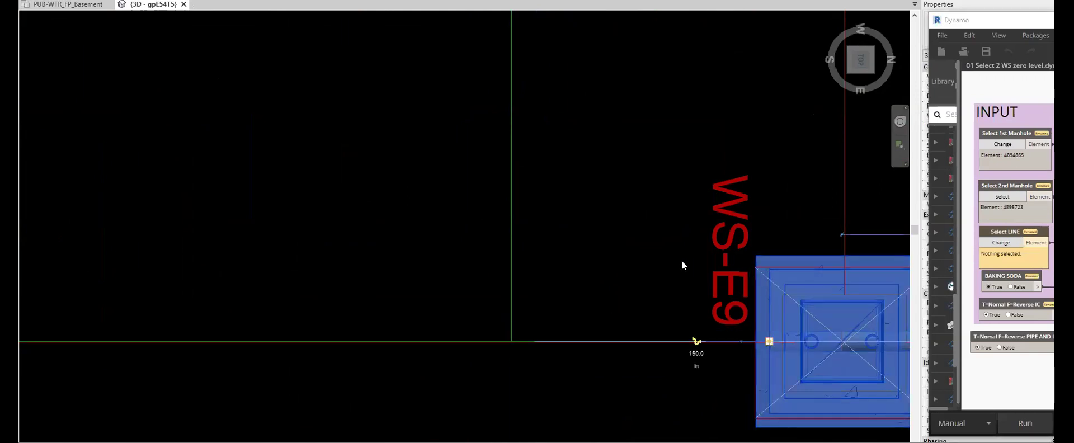
{"action": "scroll", "coordinate": [682, 261], "scroll_direction": "down", "scroll_amount": 4}
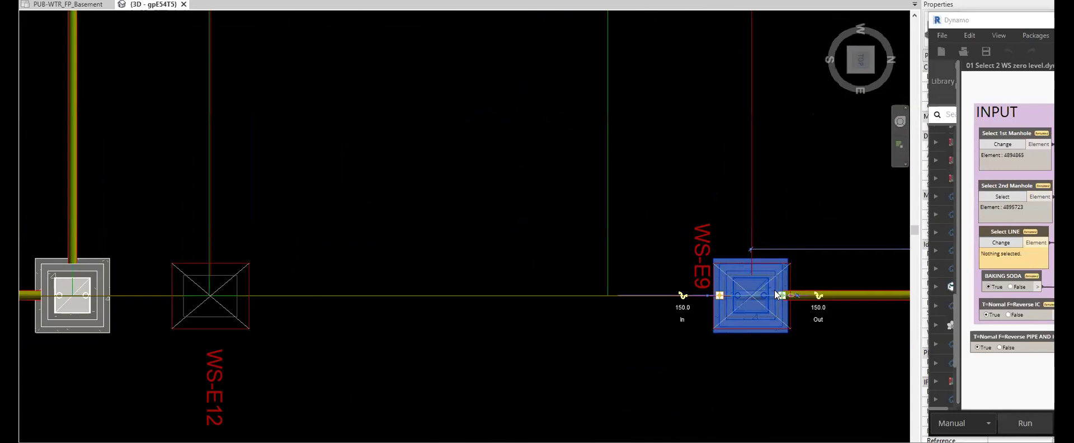
{"action": "scroll", "coordinate": [763, 292], "scroll_direction": "up", "scroll_amount": 3}
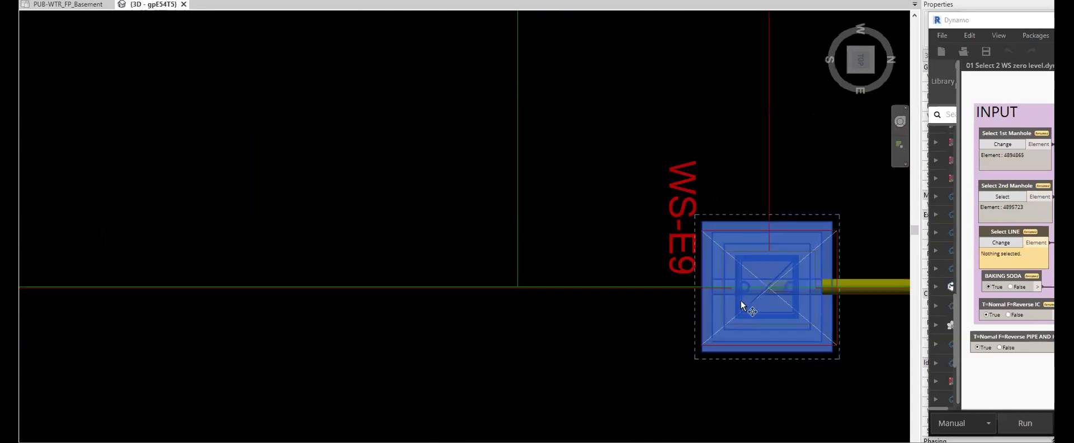
{"action": "left_click_drag", "start_coordinate": [772, 291], "coordinate": [515, 290]}
{"action": "left_click", "coordinate": [516, 327]}
{"action": "left_click", "coordinate": [648, 313]}
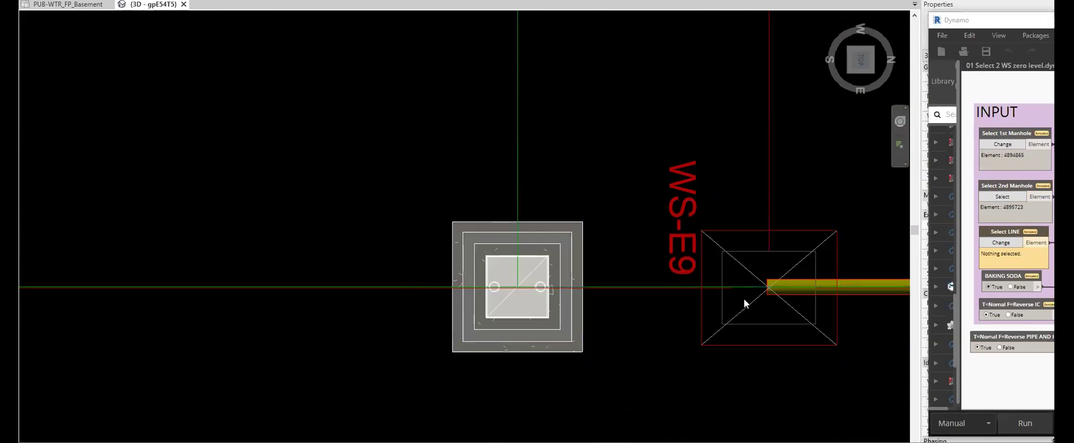
- Delete the leftover pipe between the WS-E9 symbol and the main run's final sump
{"action": "scroll", "coordinate": [754, 278], "scroll_direction": "down", "scroll_amount": 3}
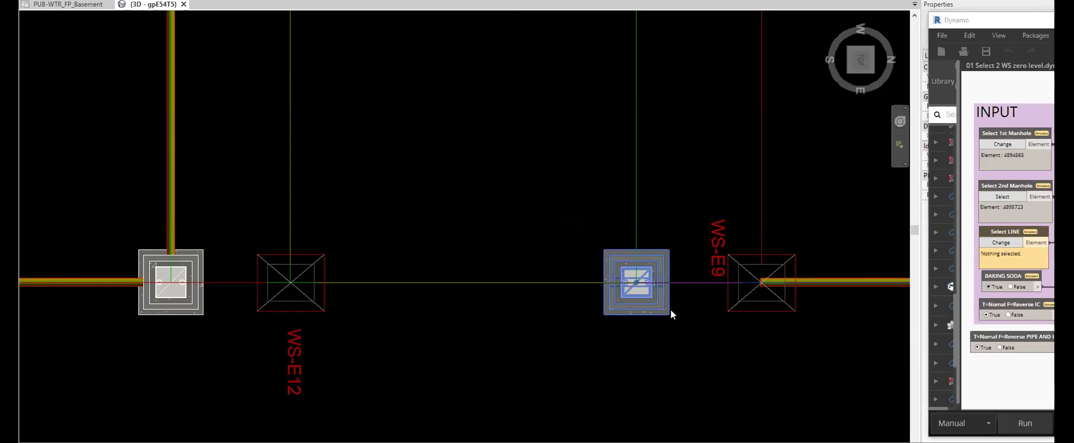
{"action": "scroll", "coordinate": [674, 311], "scroll_direction": "down", "scroll_amount": 2}
{"action": "middle_click_drag", "start_coordinate": [777, 337], "coordinate": [616, 359]}
{"action": "scroll", "coordinate": [614, 354], "scroll_direction": "down", "scroll_amount": 2}
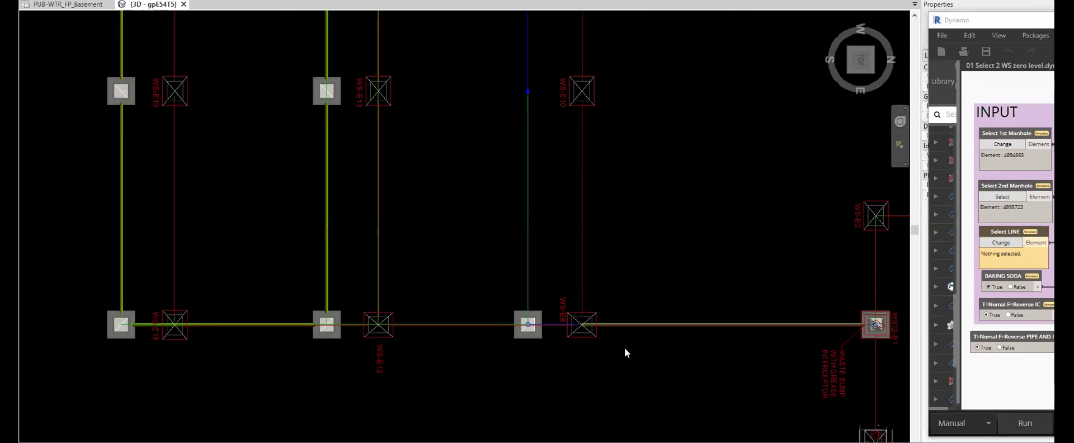
{"action": "scroll", "coordinate": [589, 333], "scroll_direction": "up", "scroll_amount": 3}
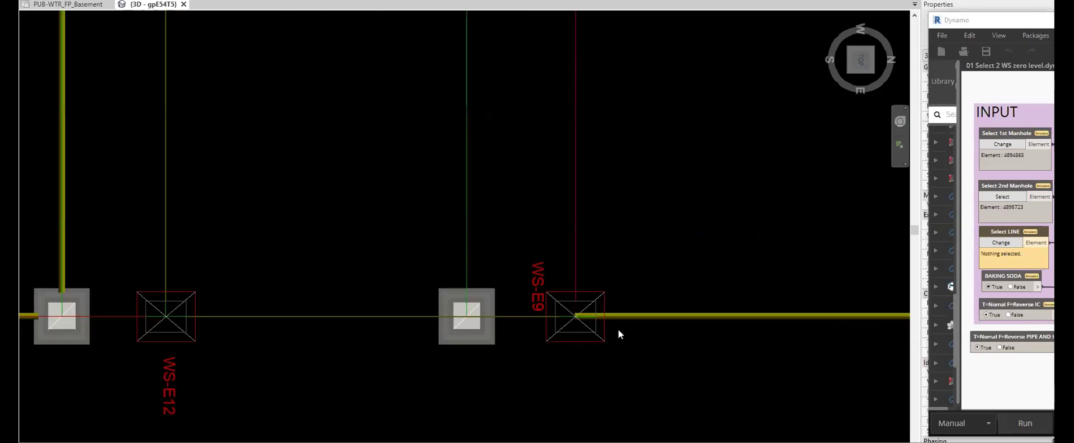
{"action": "scroll", "coordinate": [619, 340], "scroll_direction": "down", "scroll_amount": 3}
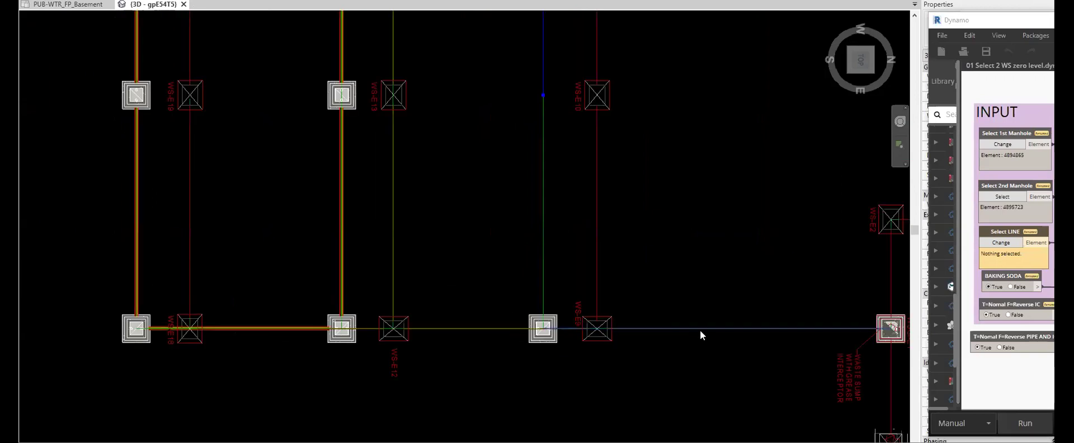
{"action": "scroll", "coordinate": [640, 288], "scroll_direction": "down", "scroll_amount": 2}
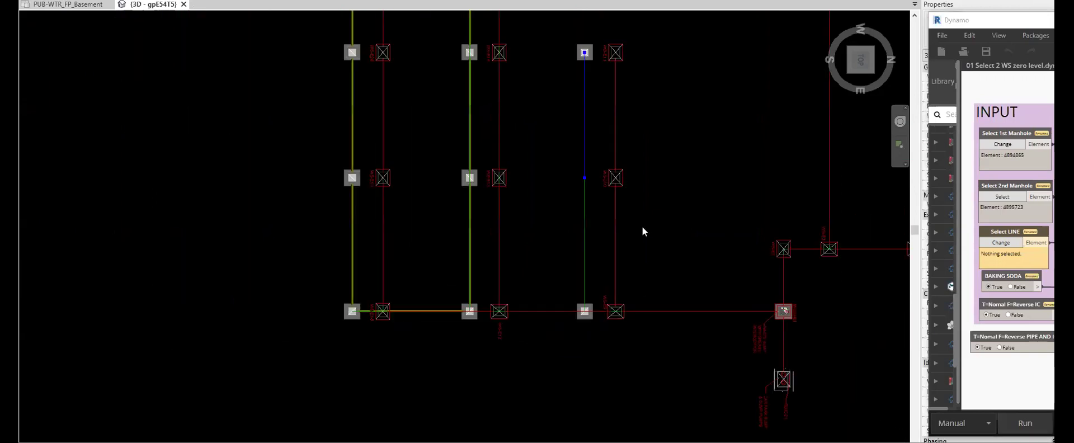
- Delete the duplicate sump overlapping the WS-E11 sump
{"action": "middle_click_drag", "start_coordinate": [643, 227], "coordinate": [666, 291]}
{"action": "middle_click_drag", "start_coordinate": [674, 242], "coordinate": [612, 237], "text": "shift"}
{"action": "scroll", "coordinate": [612, 237], "scroll_direction": "up", "scroll_amount": 5}
{"action": "left_click_drag", "start_coordinate": [546, 173], "coordinate": [656, 317]}
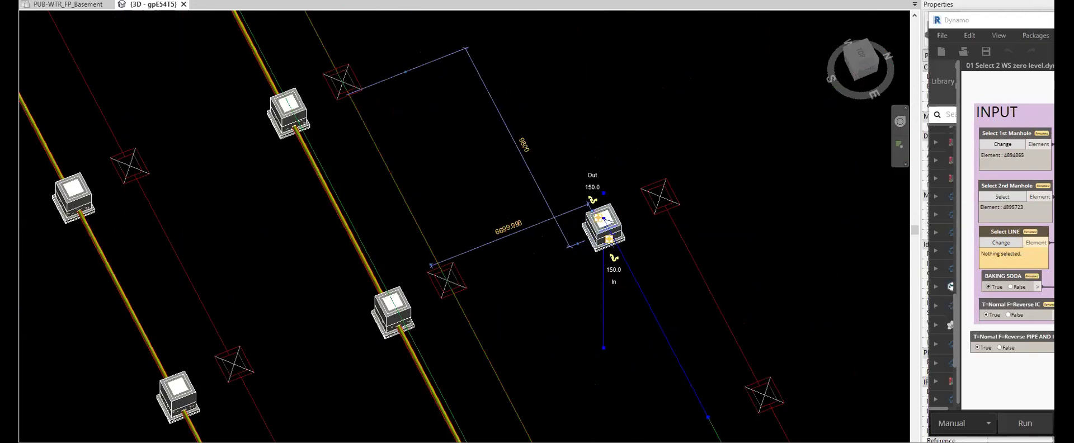
{"action": "left_click", "coordinate": [597, 253]}
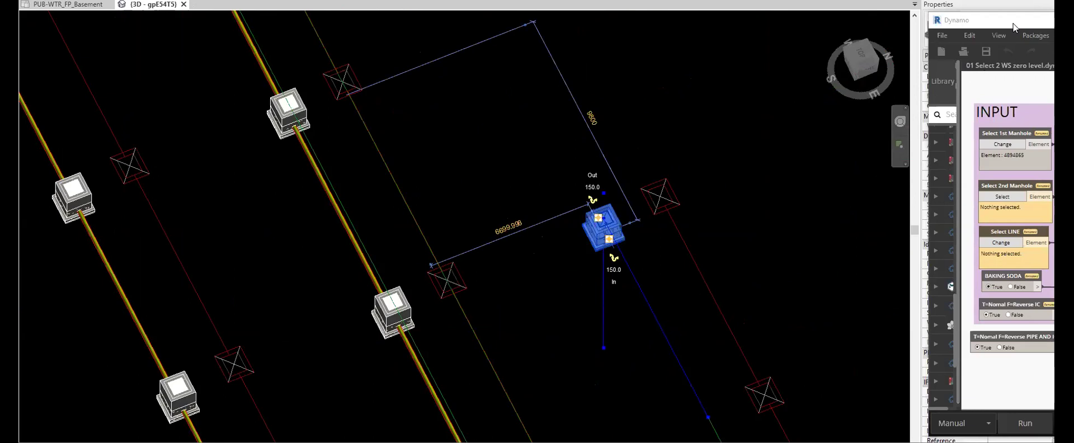
- Run the Dynamo graph with the WS-E11 sump first, a spare sump second and the first new model line as the path
{"action": "left_click_drag", "start_coordinate": [1014, 27], "coordinate": [994, 18]}
{"action": "scroll", "coordinate": [683, 162], "scroll_direction": "down", "scroll_amount": 6}
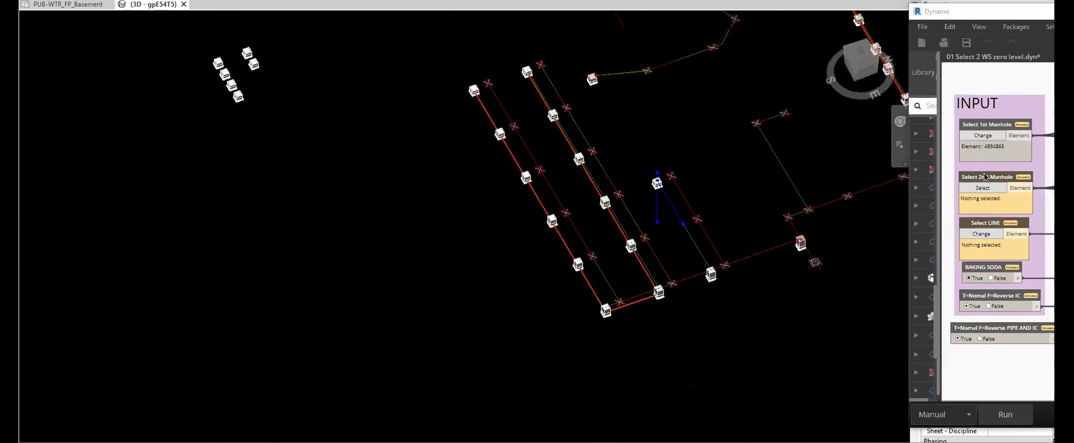
{"action": "left_click", "coordinate": [982, 136]}
{"action": "scroll", "coordinate": [632, 179], "scroll_direction": "up", "scroll_amount": 5}
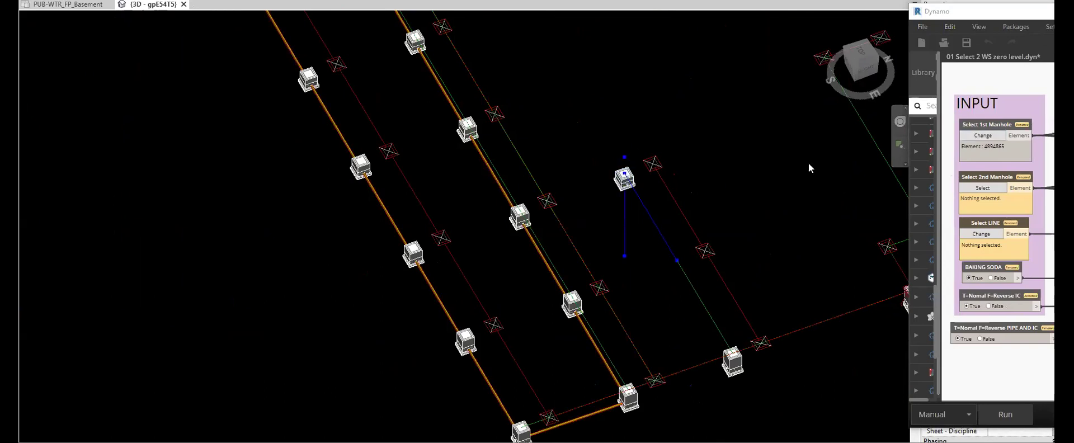
{"action": "scroll", "coordinate": [544, 170], "scroll_direction": "down", "scroll_amount": 3}
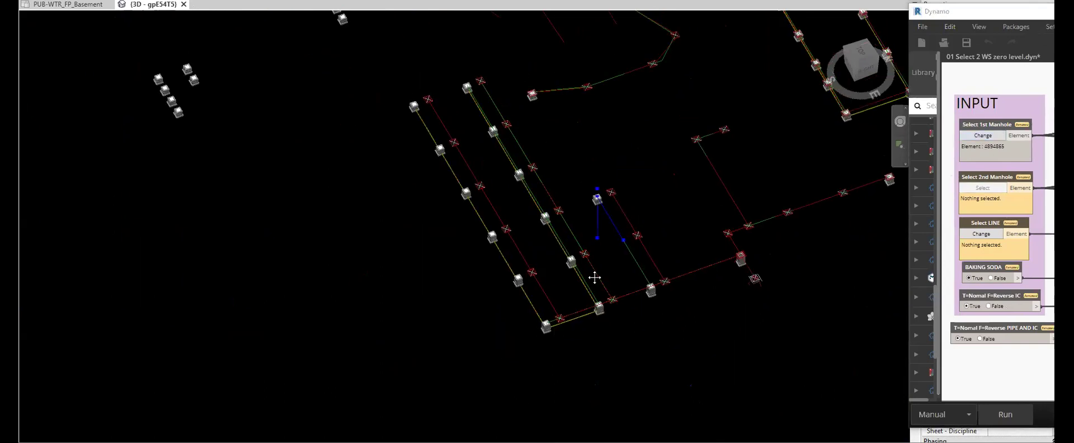
{"action": "left_click", "coordinate": [384, 140]}
{"action": "left_click", "coordinate": [973, 237]}
{"action": "left_click", "coordinate": [642, 335]}
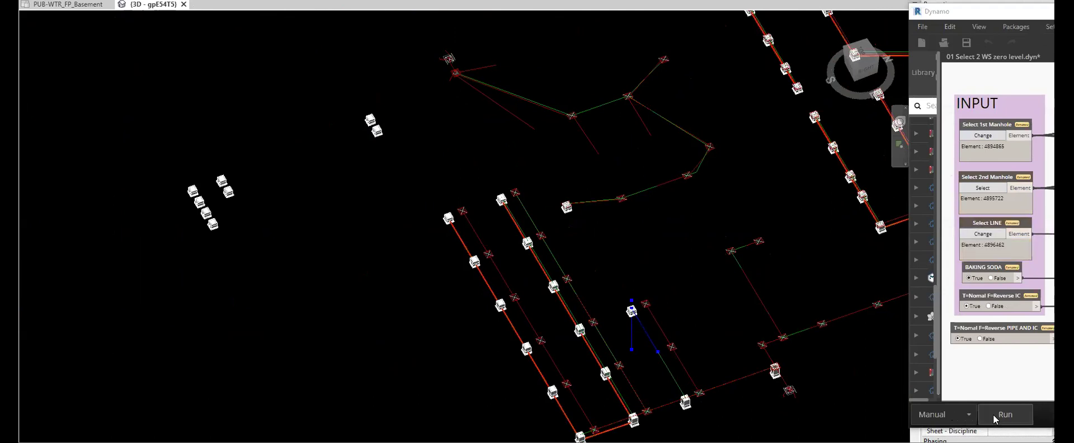
{"action": "left_click", "coordinate": [1005, 415]}
- Run the graph from the short row's middle sump to its end sump on the main run, using the second new model line
{"action": "scroll", "coordinate": [681, 311], "scroll_direction": "up", "scroll_amount": 3}
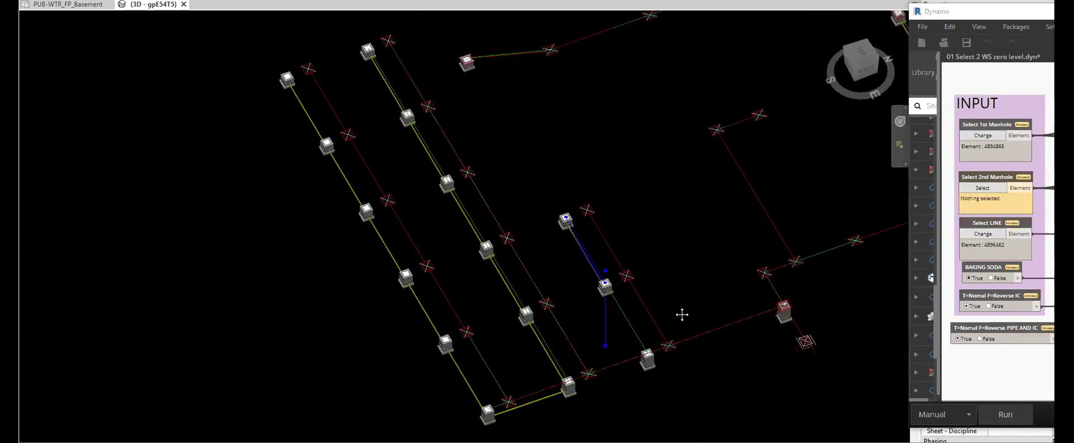
{"action": "left_click", "coordinate": [983, 135]}
{"action": "left_click", "coordinate": [610, 311]}
{"action": "left_click", "coordinate": [979, 189]}
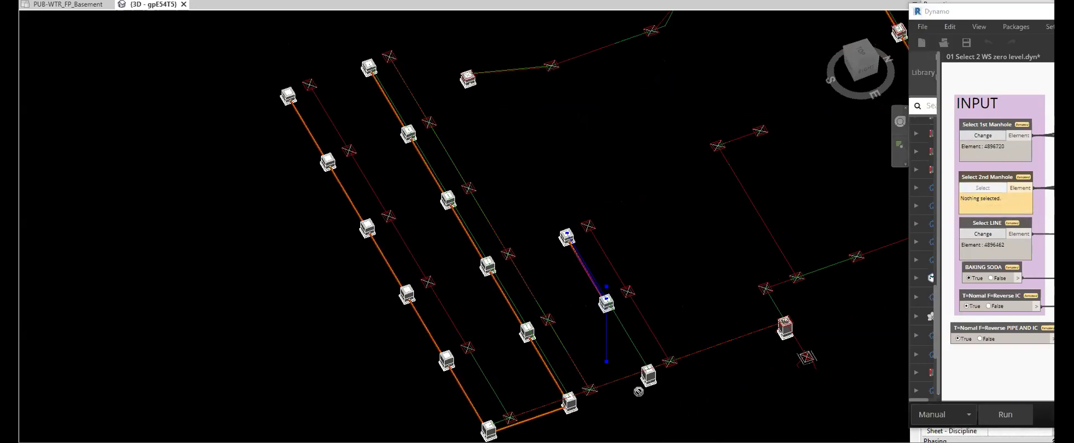
{"action": "left_click", "coordinate": [646, 383]}
{"action": "left_click", "coordinate": [987, 236]}
{"action": "left_click", "coordinate": [623, 332]}
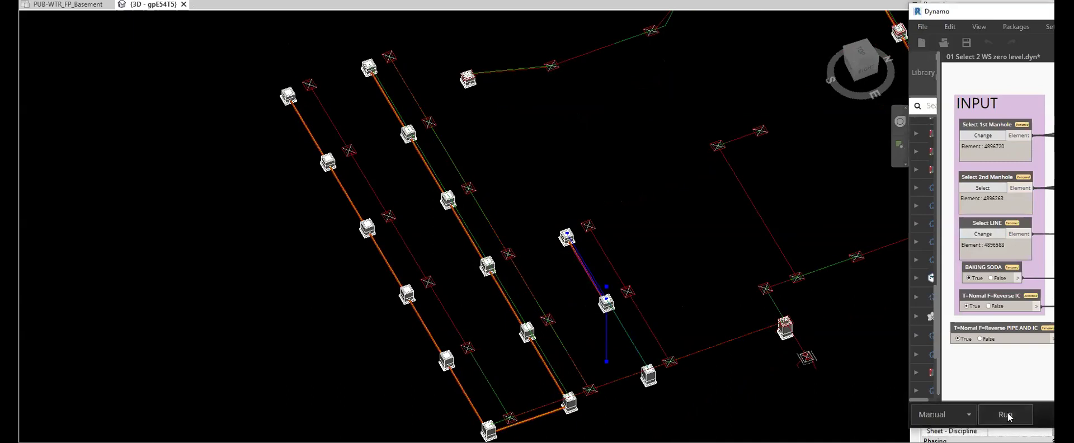
- Pipe the second long row's end sump to the short row's end sump by running the graph along the main-run line between them
{"action": "middle_click_drag", "start_coordinate": [718, 353], "coordinate": [666, 277], "text": "shift"}
{"action": "scroll", "coordinate": [656, 254], "scroll_direction": "up", "scroll_amount": 4}
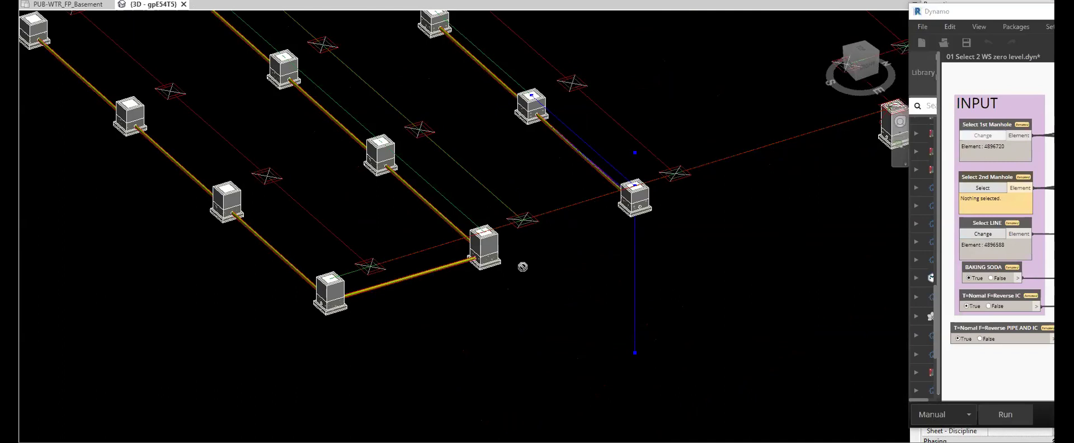
{"action": "left_click", "coordinate": [499, 252]}
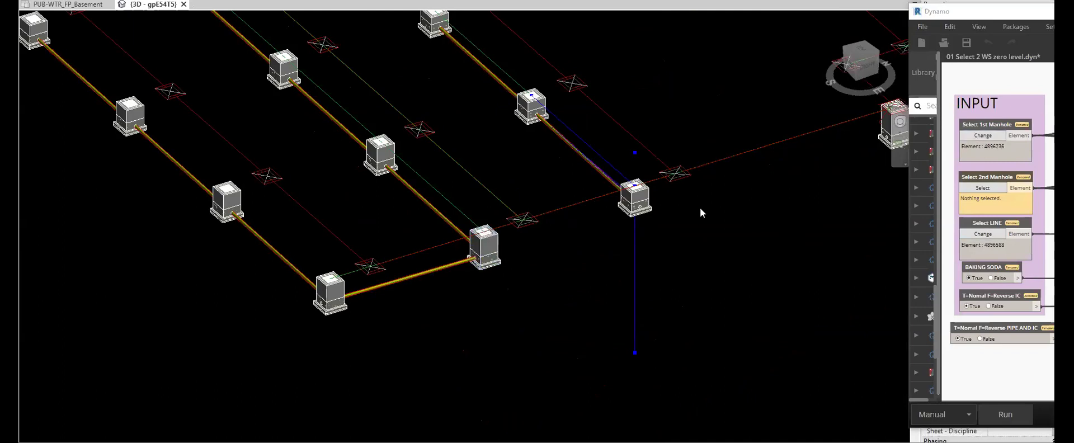
{"action": "left_click", "coordinate": [974, 191]}
{"action": "left_click", "coordinate": [635, 197]}
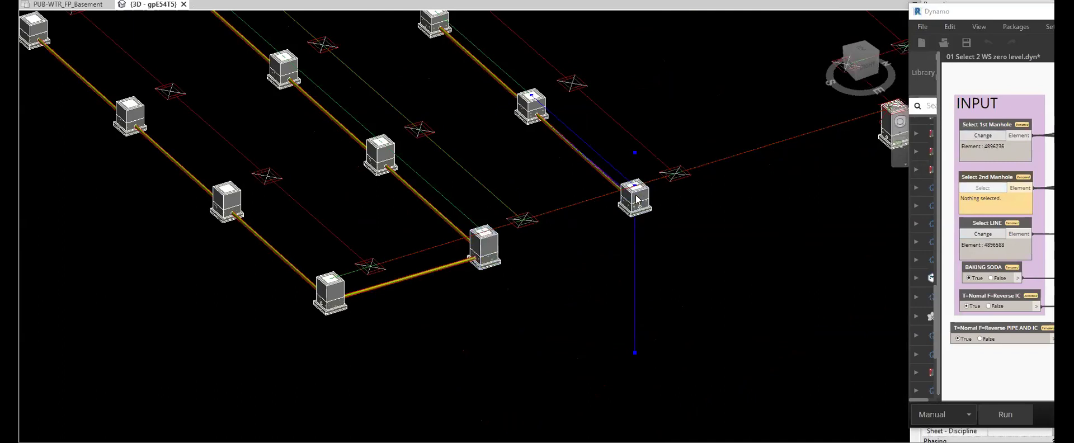
{"action": "left_click", "coordinate": [983, 235]}
{"action": "left_click", "coordinate": [580, 203]}
{"action": "left_click", "coordinate": [1005, 414]}
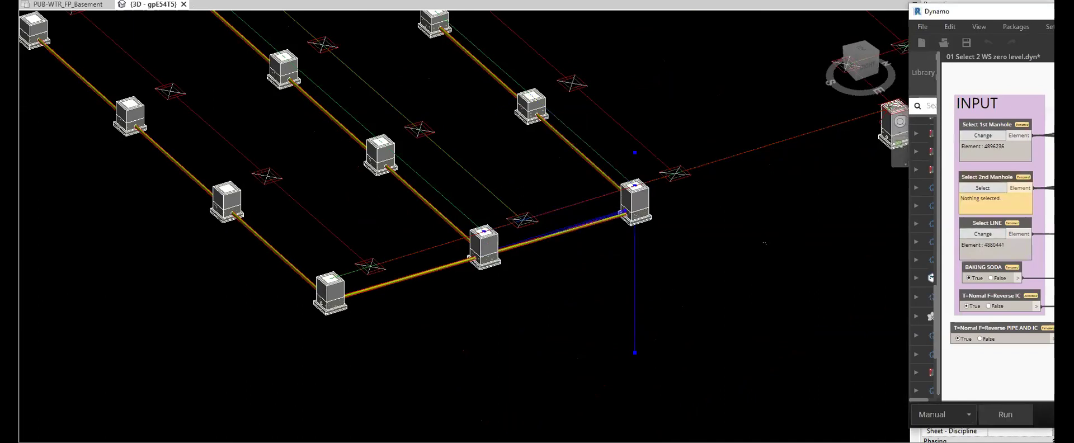
- Pipe the short row's end sump to the main run's final sump by running the graph along the connecting main-run line
{"action": "scroll", "coordinate": [647, 285], "scroll_direction": "down", "scroll_amount": 3}
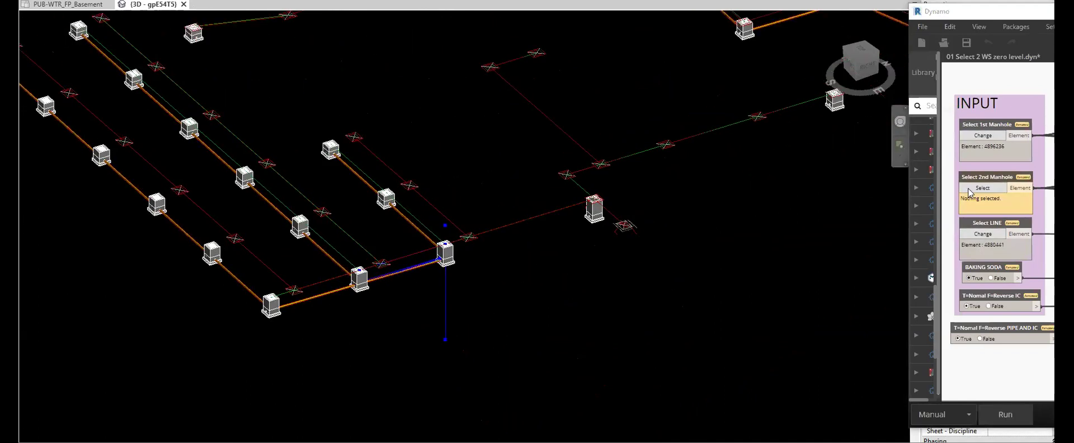
{"action": "left_click", "coordinate": [980, 136]}
{"action": "left_click", "coordinate": [446, 253]}
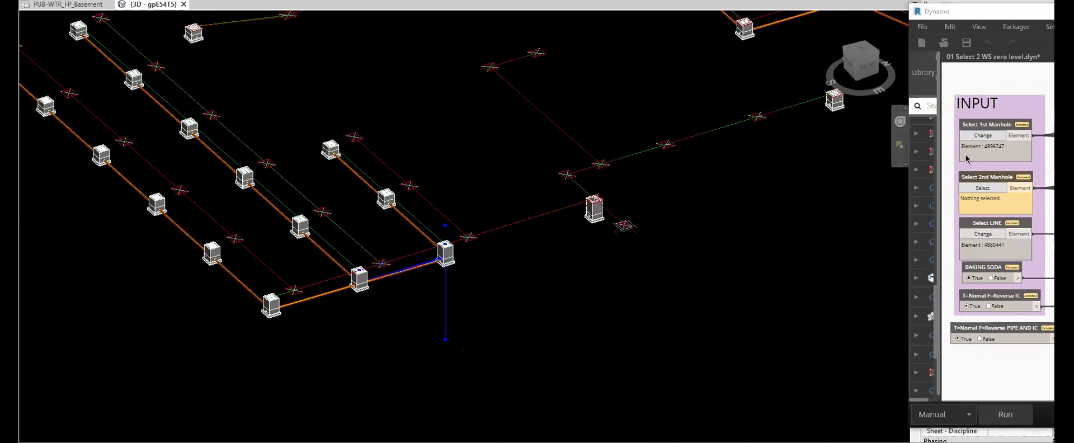
{"action": "left_click", "coordinate": [983, 191]}
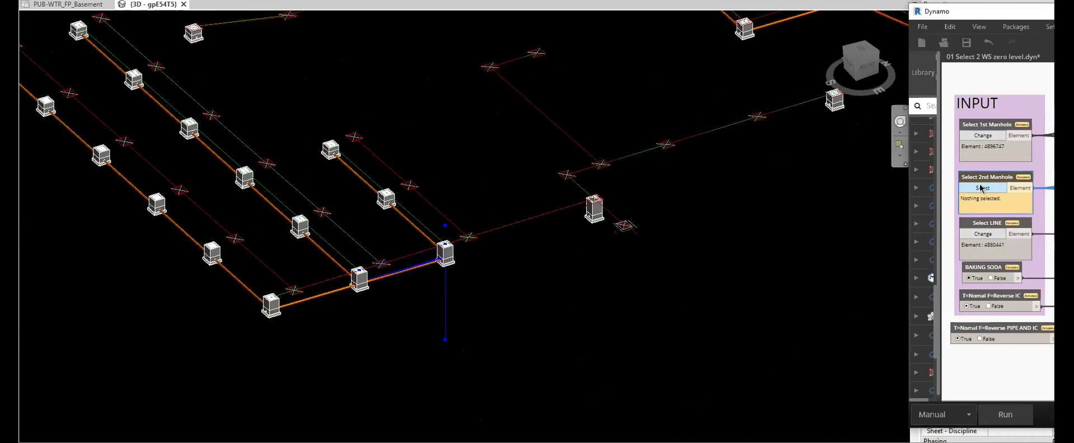
{"action": "left_click", "coordinate": [591, 218]}
{"action": "left_click", "coordinate": [990, 234]}
{"action": "left_click", "coordinate": [541, 219]}
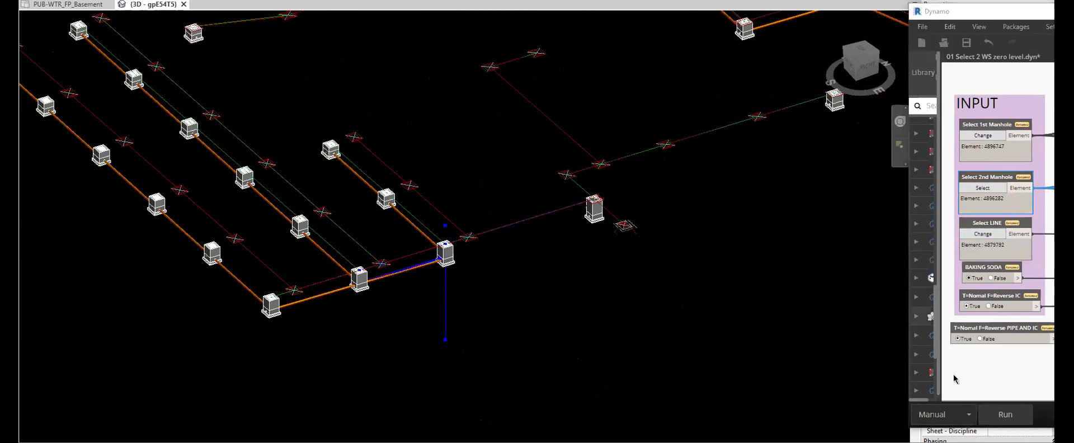
{"action": "left_click", "coordinate": [1005, 414]}
- Save the Dynamo graph 01 Select 2 WS zero level.dyn
{"action": "scroll", "coordinate": [651, 327], "scroll_direction": "down", "scroll_amount": 2}
{"action": "middle_click_drag", "start_coordinate": [650, 326], "coordinate": [687, 319], "text": "shift"}
{"action": "scroll", "coordinate": [653, 346], "scroll_direction": "up", "scroll_amount": 2}
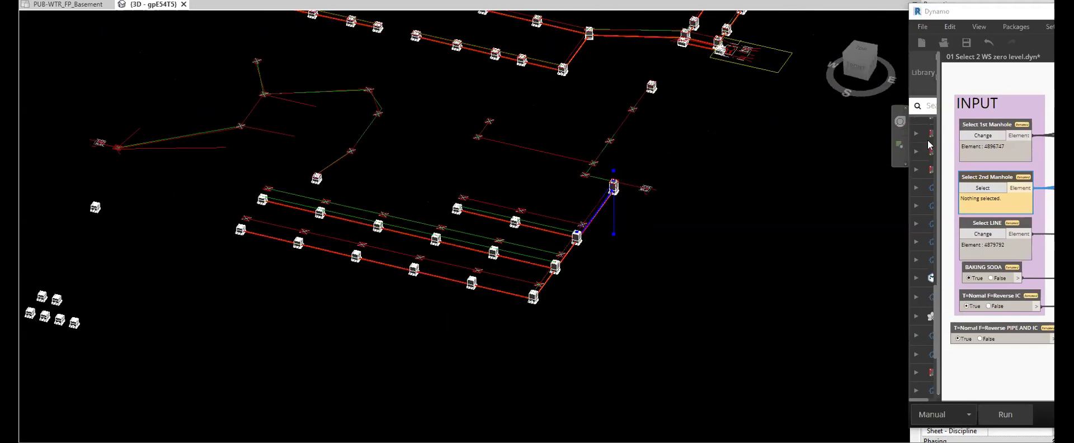
{"action": "left_click", "coordinate": [967, 43]}
{"action": "scroll", "coordinate": [593, 219], "scroll_direction": "up", "scroll_amount": 4}
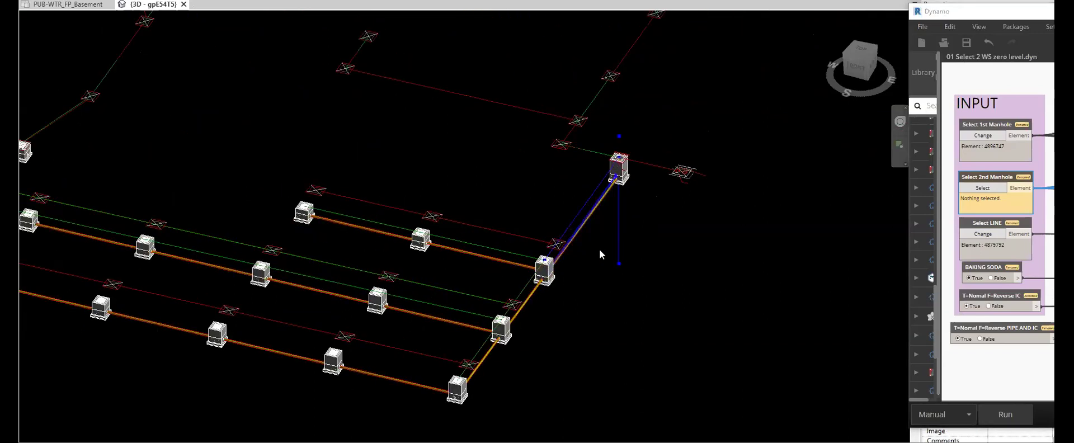
{"action": "scroll", "coordinate": [600, 249], "scroll_direction": "down", "scroll_amount": 3}
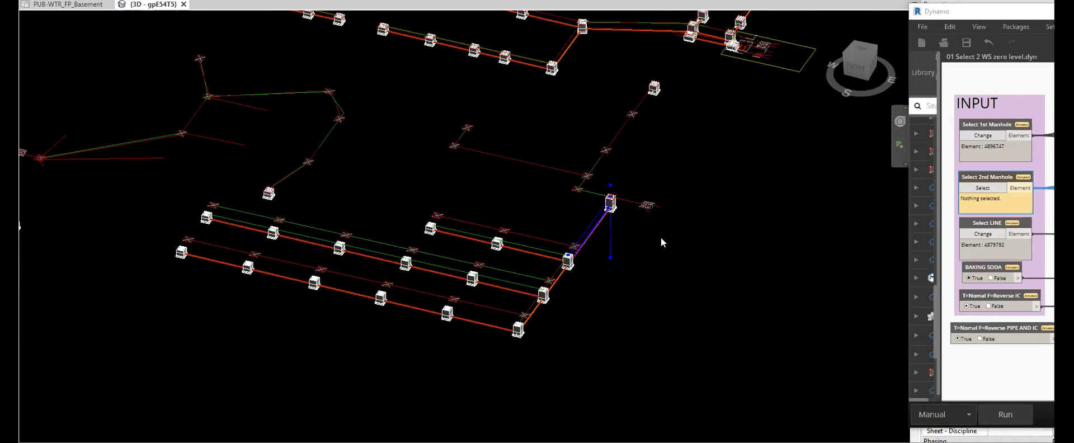